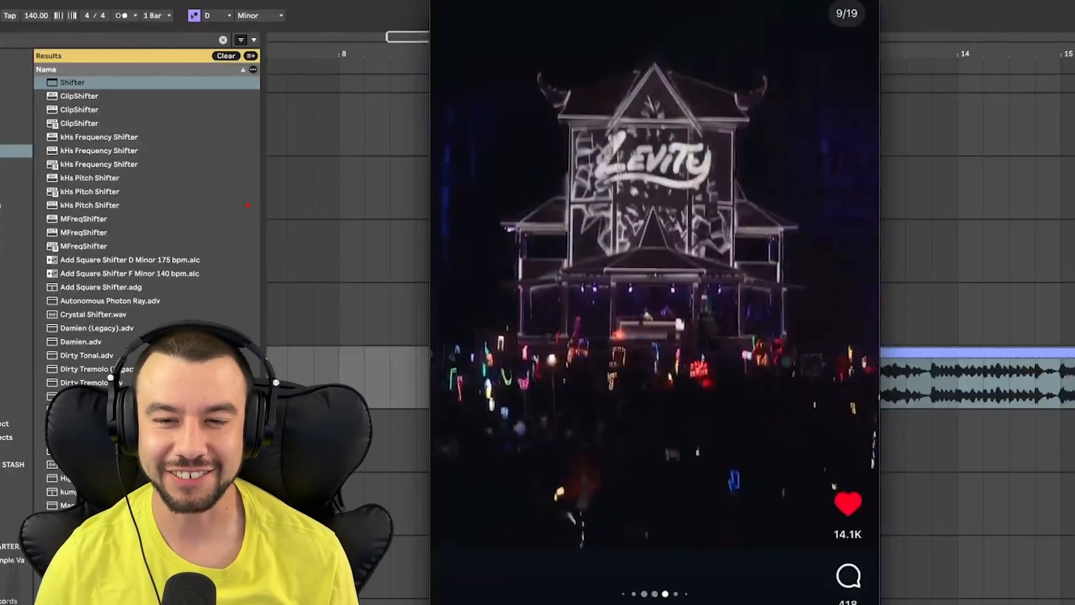
# - Scroll through the arrangement tracks around bars 9 to 13 to review the call-and-response clips
pyautogui.moveTo(517, 42)
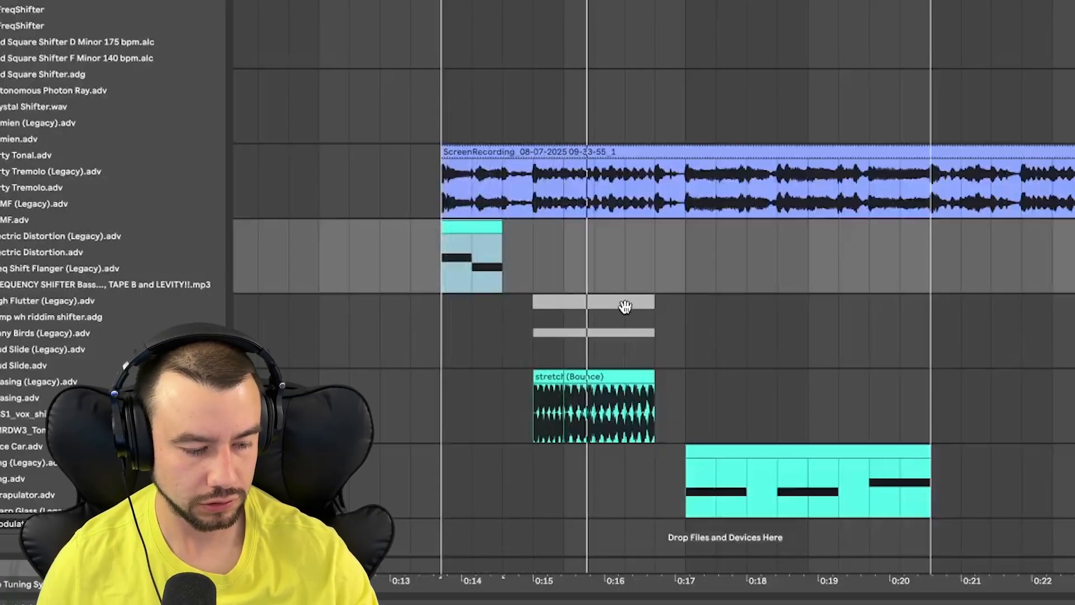
pyautogui.scroll(-2, 625, 306)
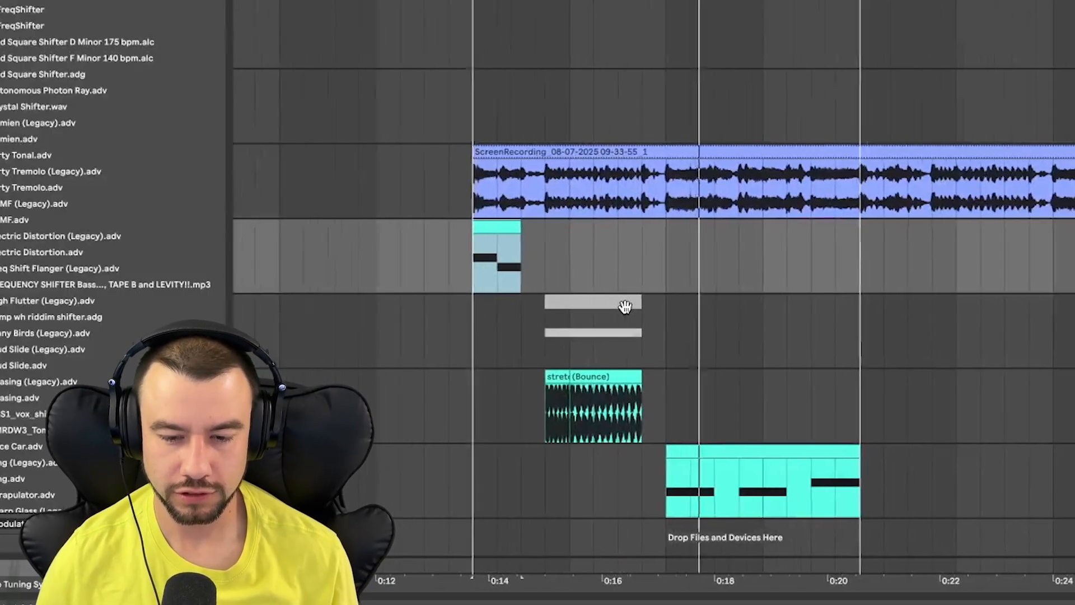
pyautogui.hscroll(3, 625, 307)
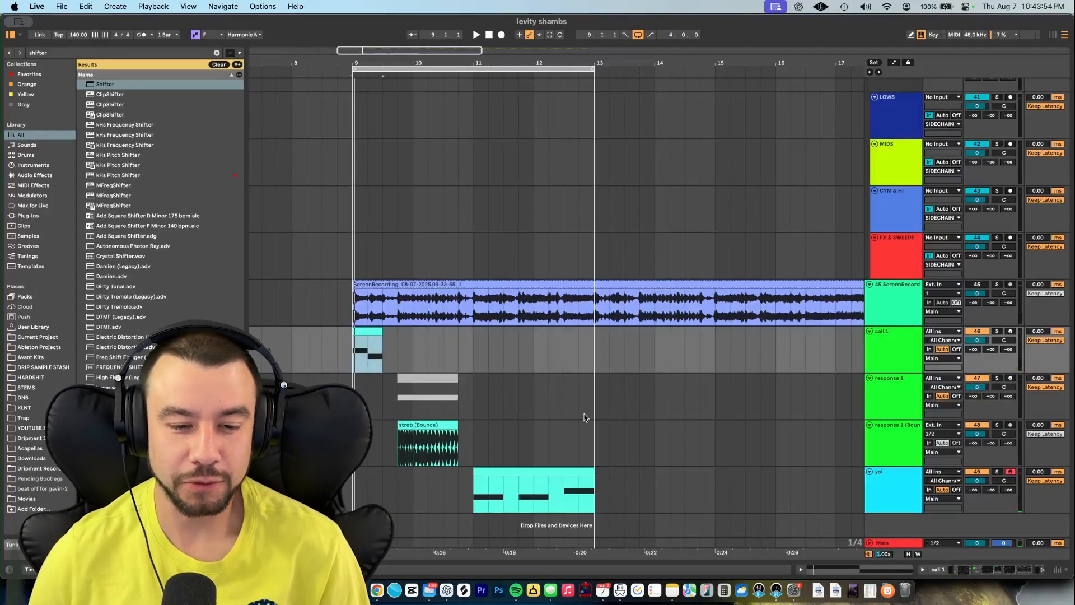
pyautogui.scroll(15, 354, 432)
pyautogui.scroll(-2, 354, 432)
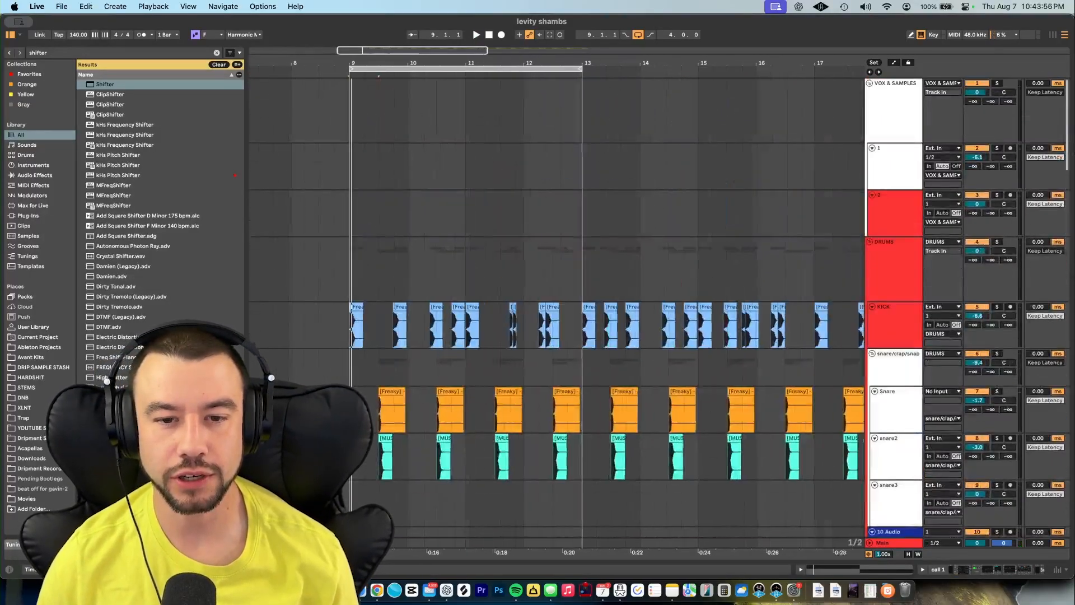
pyautogui.scroll(-15, 353, 432)
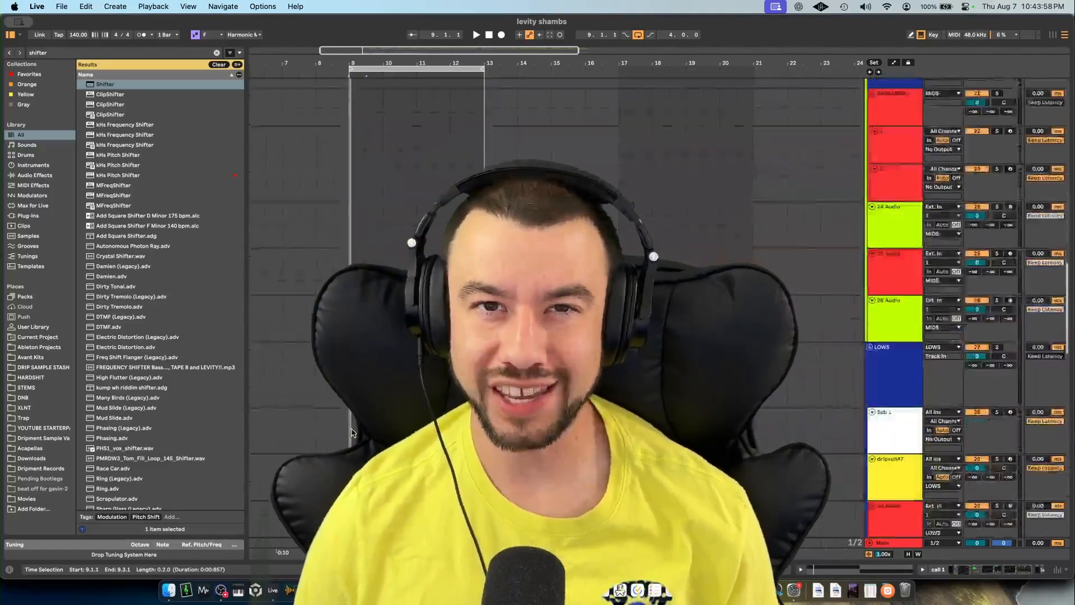
pyautogui.scroll(-10, 354, 433)
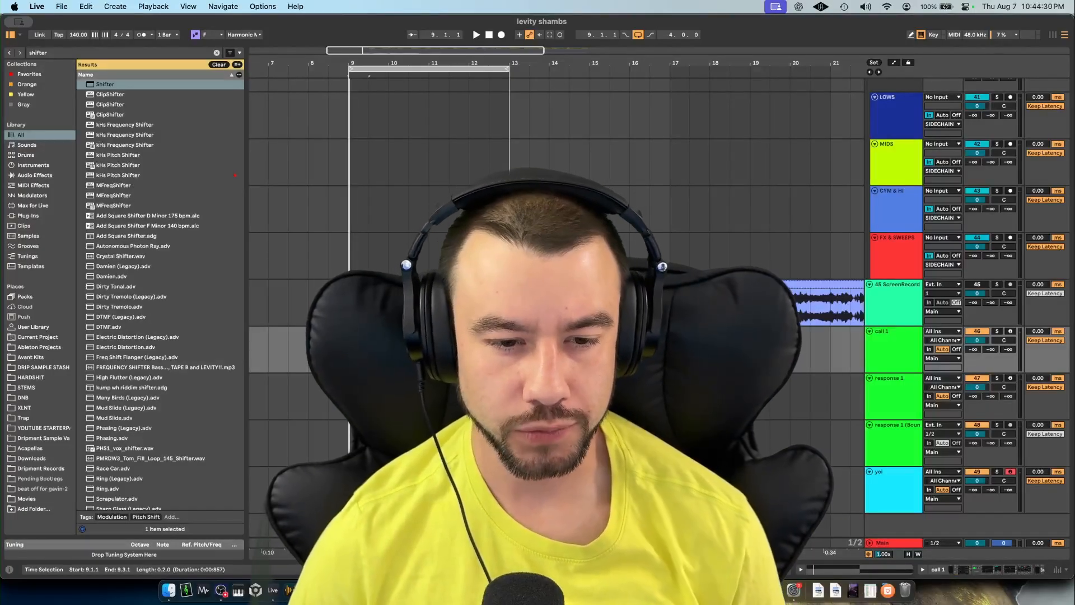
# - Solo the call 1, response 1 and response 1 (Bounce) tracks and play the section from bar 9
pyautogui.click(350, 396)
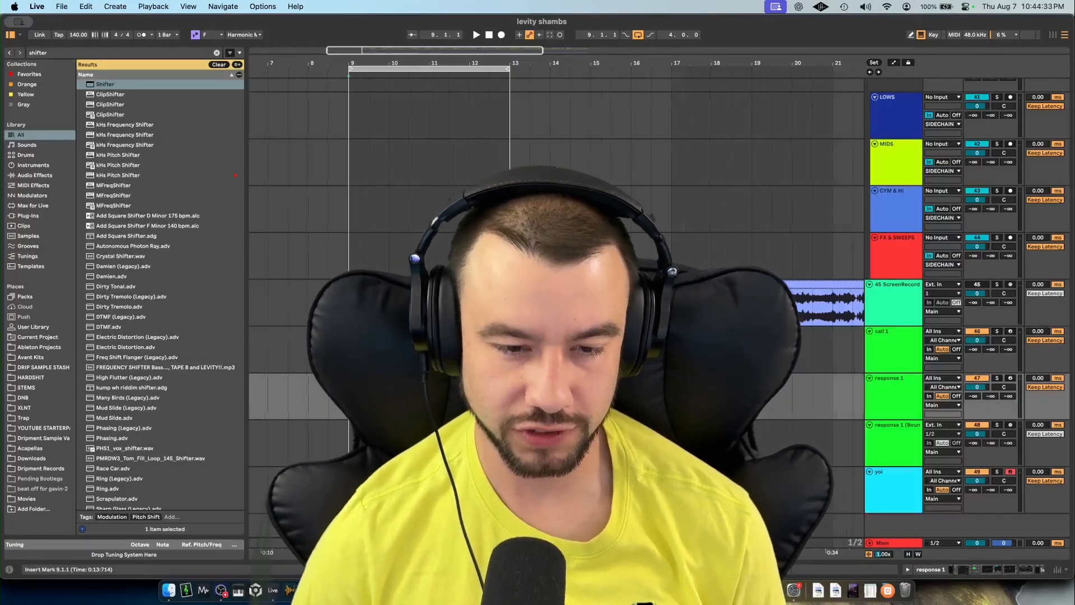
pyautogui.scroll(3, 359, 396)
pyautogui.scroll(3, 336, 392)
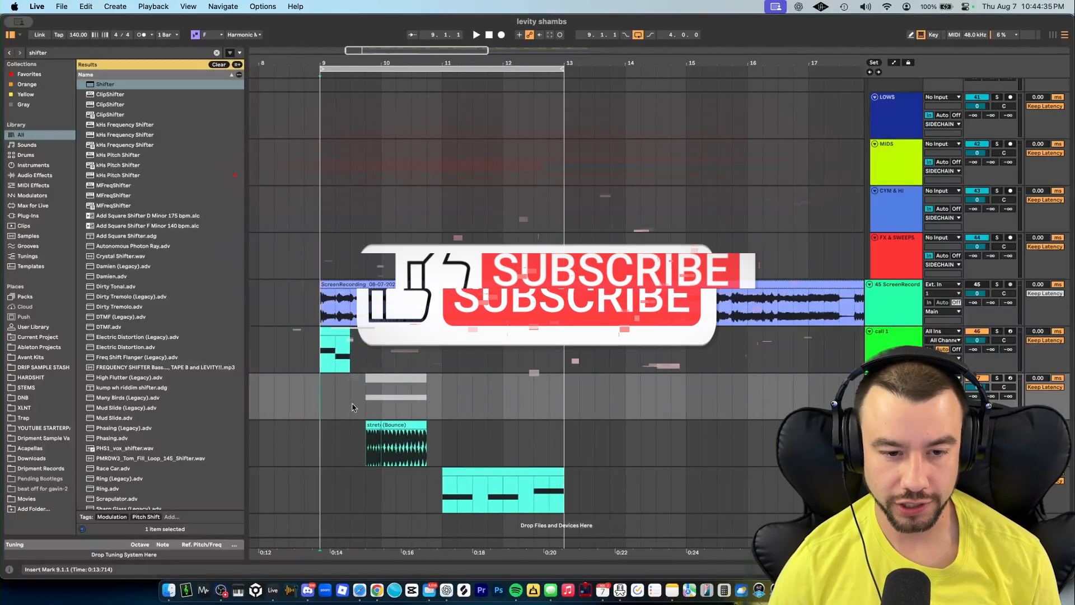
pyautogui.click(311, 332)
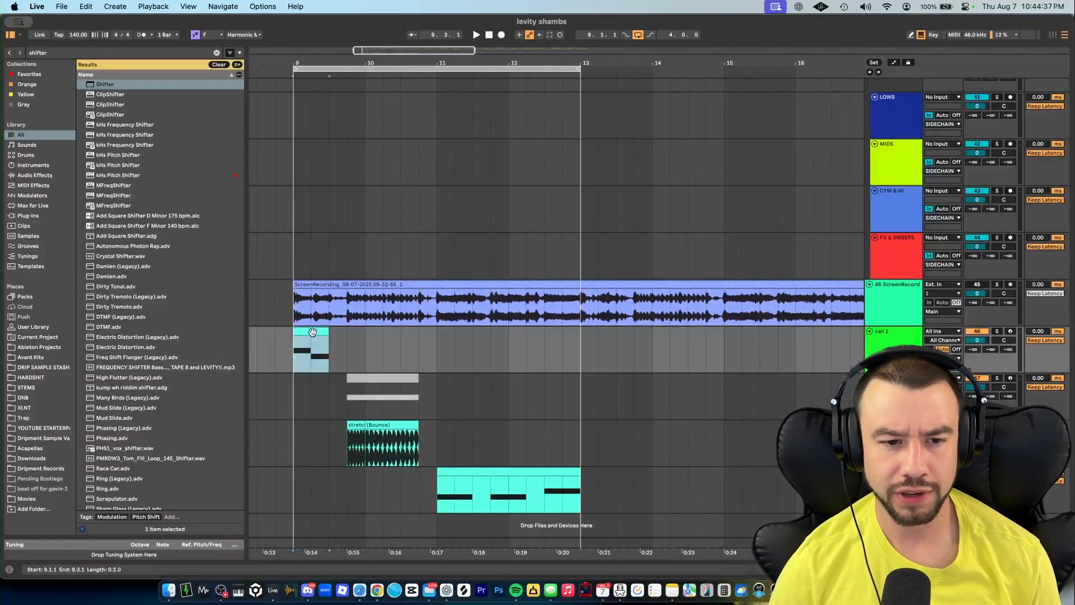
pyautogui.click(997, 331)
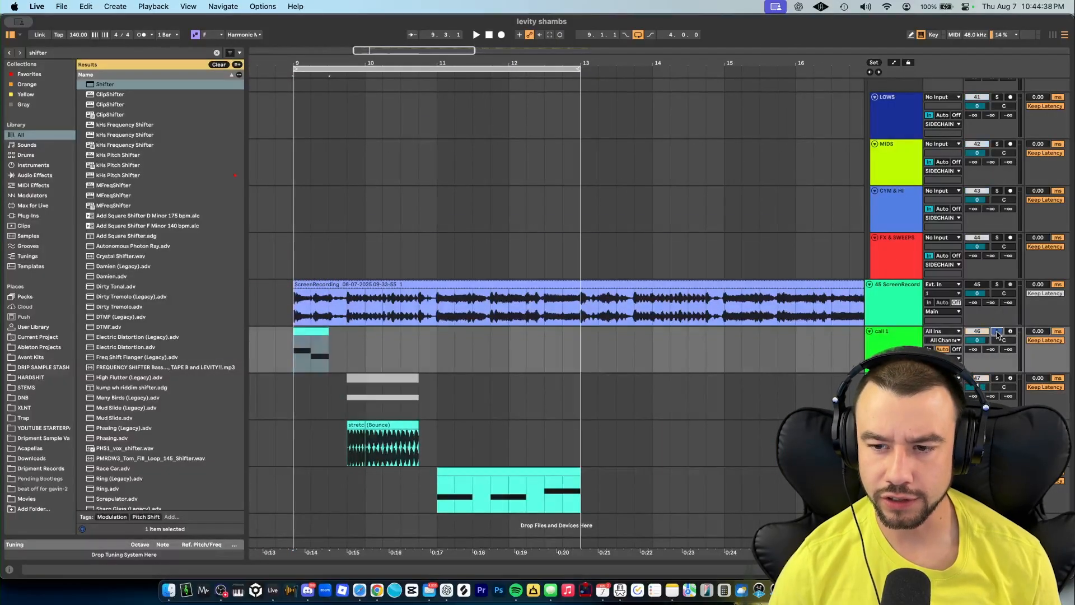
pyautogui.click(998, 378)
pyautogui.click(356, 425)
pyautogui.click(997, 425)
pyautogui.press('space')
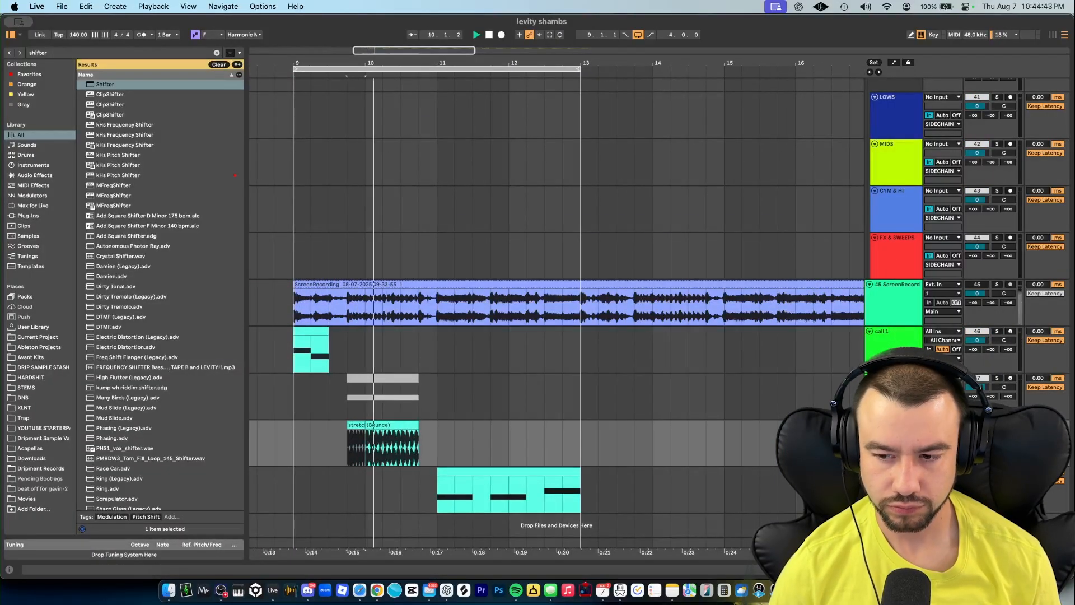
# - Select the yol clip and play back its section
pyautogui.click(643, 488)
pyautogui.click(509, 469)
pyautogui.press('space')
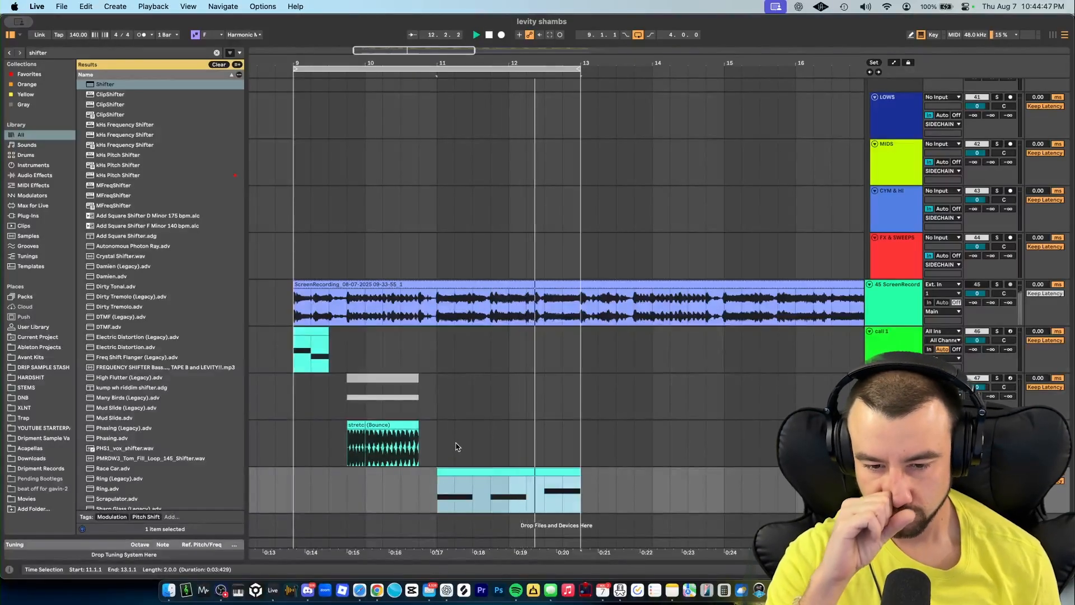
# - Solo the KICK and snare/clap/snap drum tracks
pyautogui.scroll(15, 477, 348)
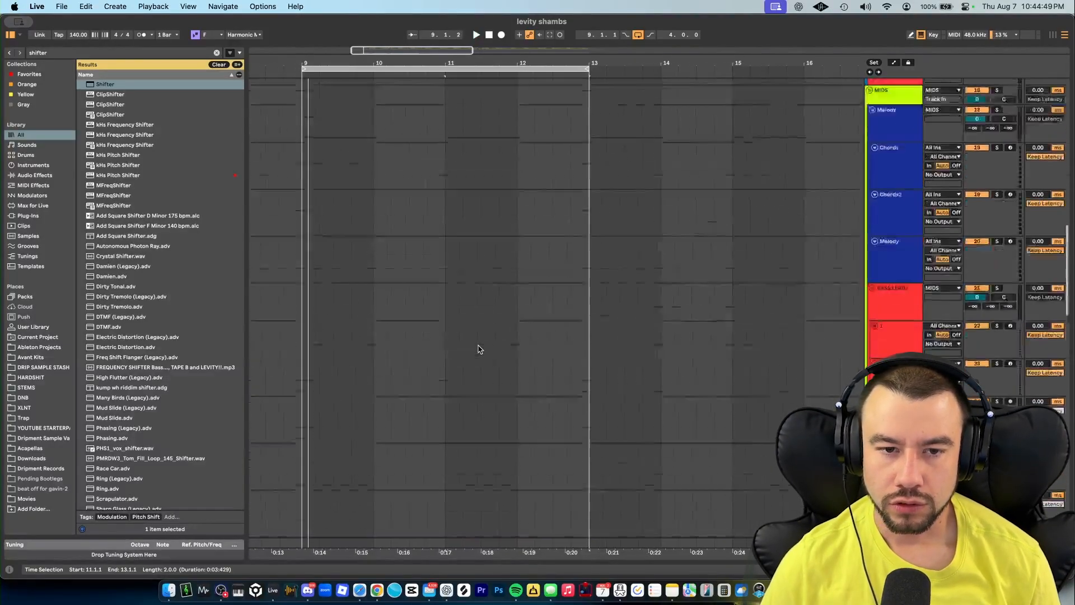
pyautogui.scroll(-1, 480, 349)
pyautogui.hscroll(1, 480, 349)
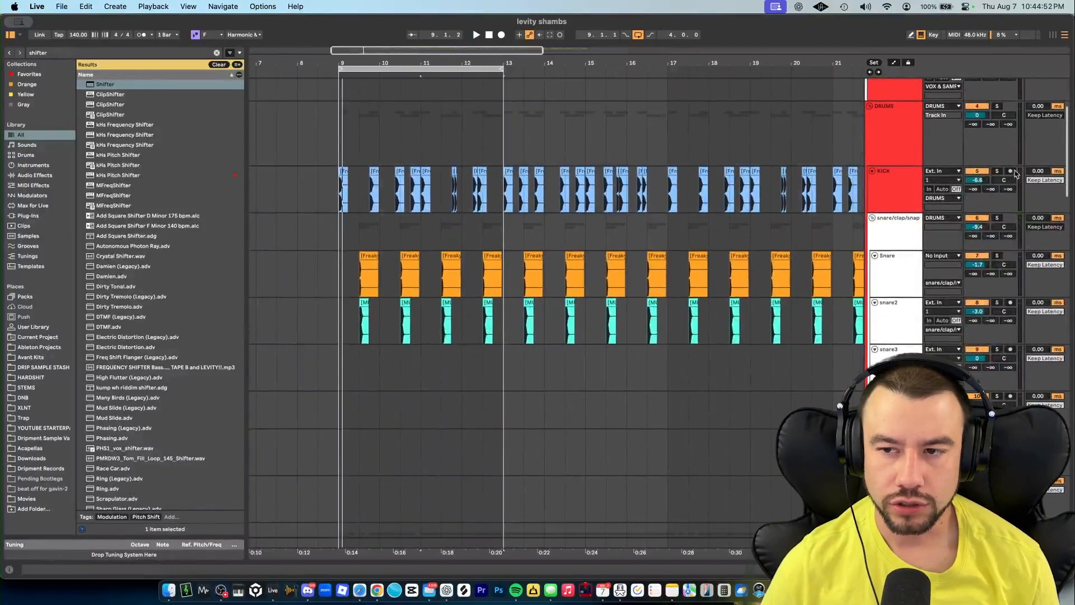
pyautogui.click(997, 171)
pyautogui.keyDown('super'); pyautogui.click(998, 219); pyautogui.keyUp('super')
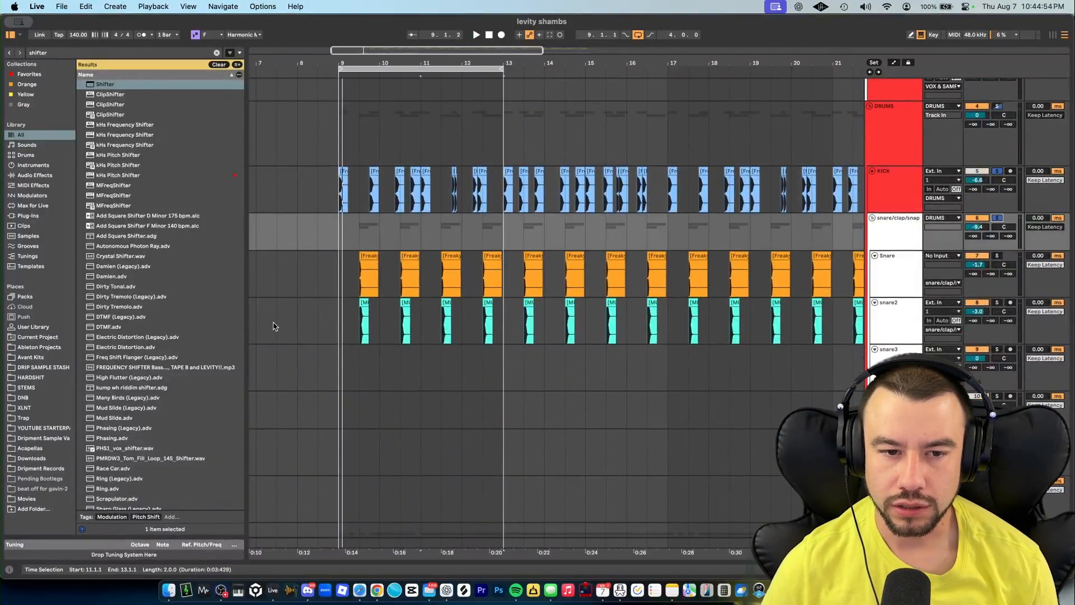
# - Play the arrangement from bar 9 with the drums soloed
pyautogui.scroll(5, 377, 292)
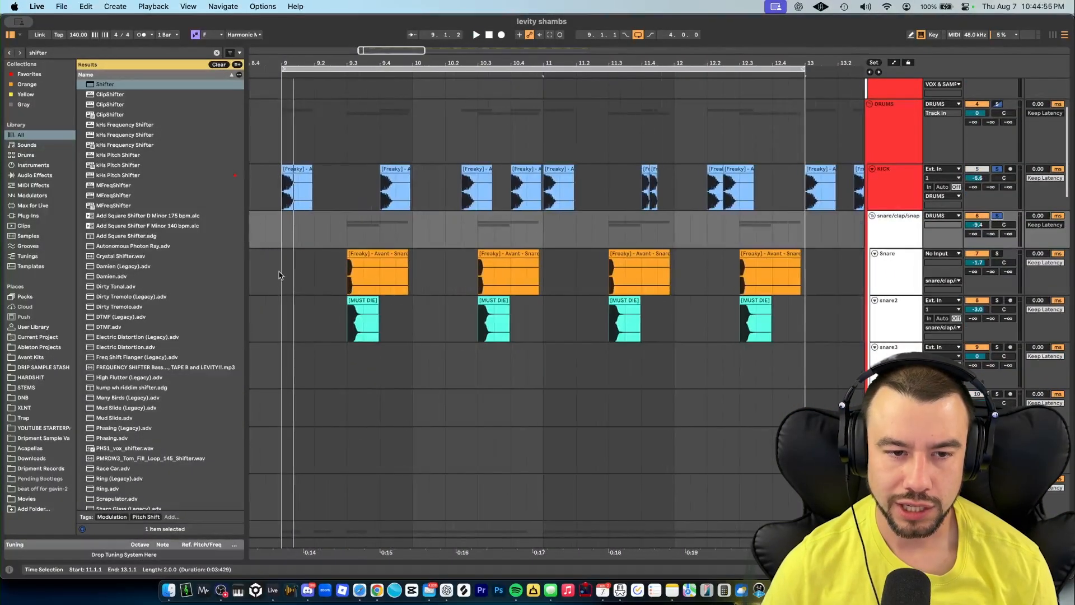
pyautogui.click(283, 266)
pyautogui.press('space')
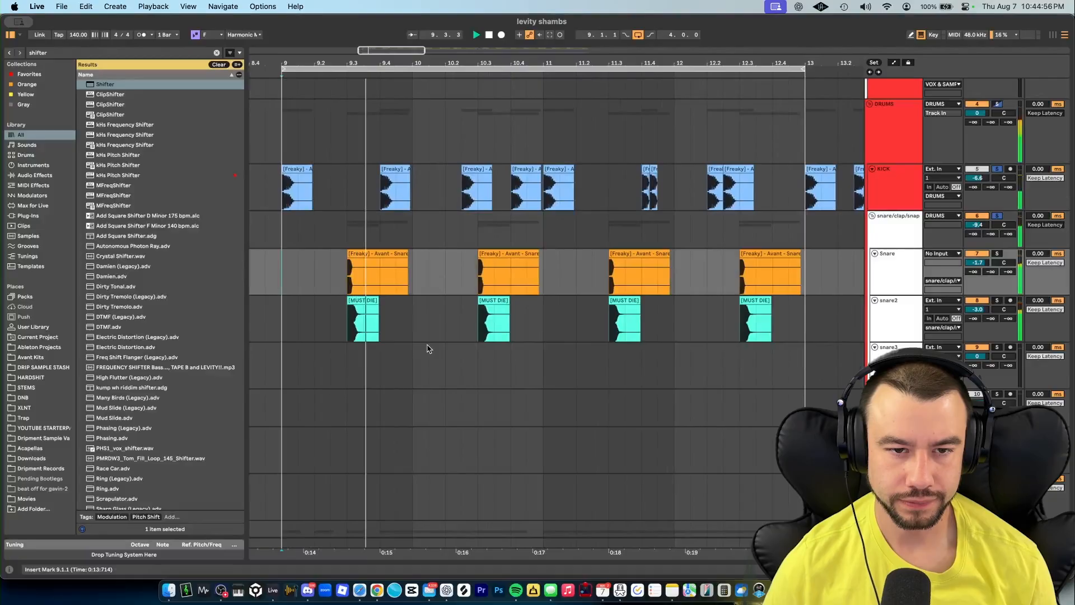
# - Review the drum and 808 hat tracks while the section plays, and stop playback
pyautogui.scroll(-4, 429, 348)
pyautogui.hscroll(1, 429, 349)
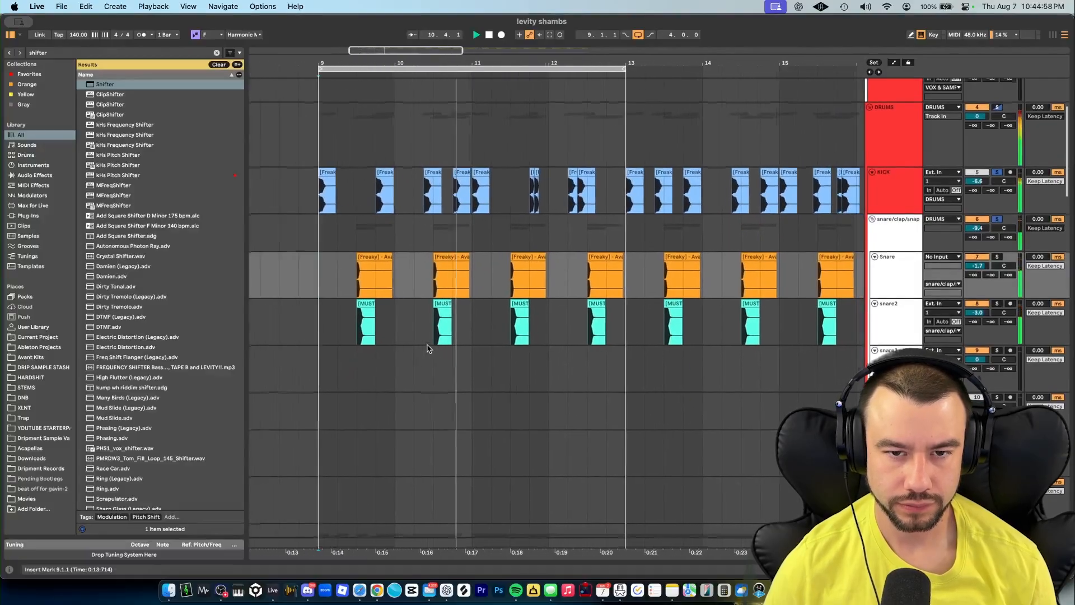
pyautogui.hscroll(3, 427, 348)
pyautogui.scroll(1, 427, 348)
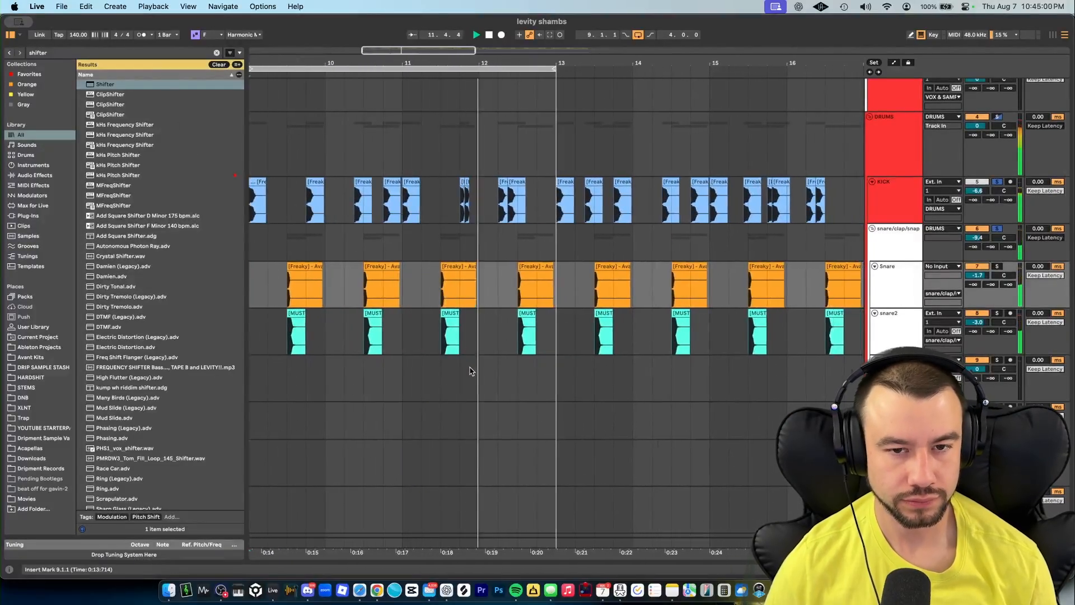
pyautogui.scroll(-2, 470, 371)
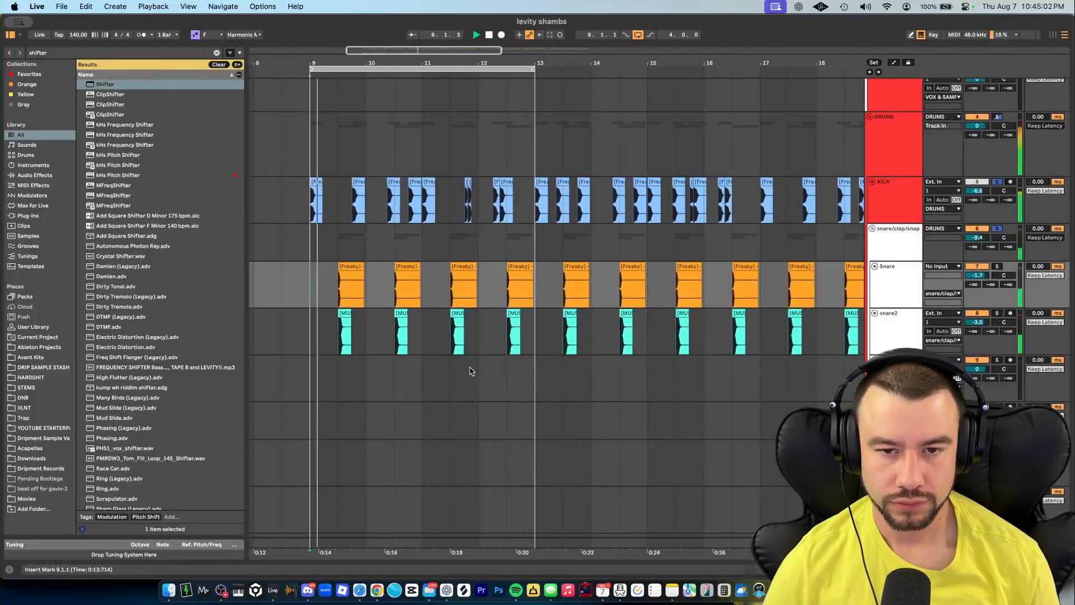
pyautogui.scroll(3, 470, 372)
pyautogui.scroll(-5, 469, 368)
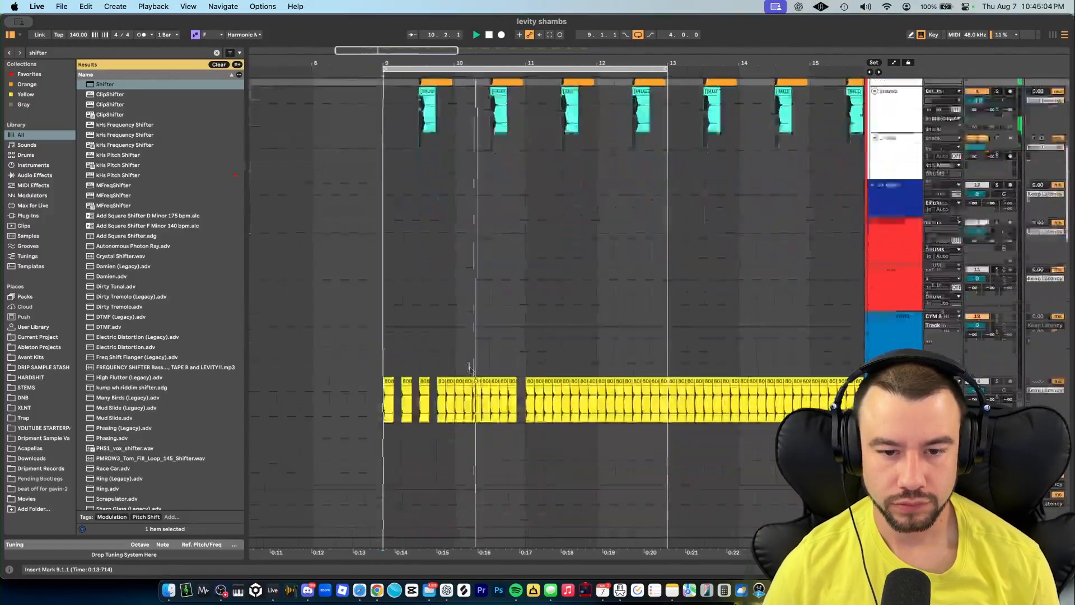
pyautogui.scroll(-3, 468, 366)
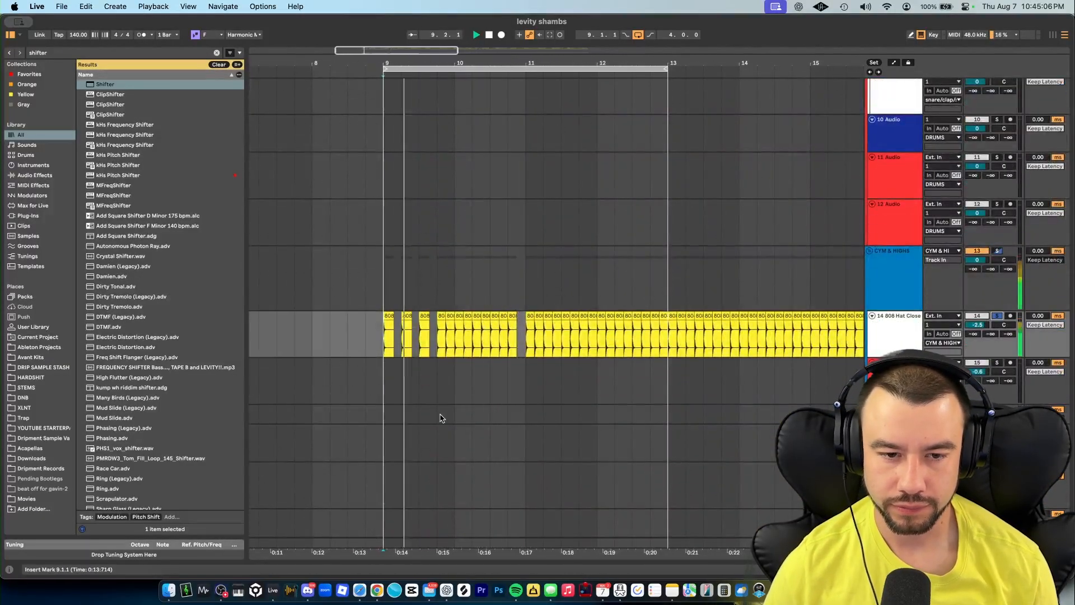
pyautogui.scroll(2, 440, 418)
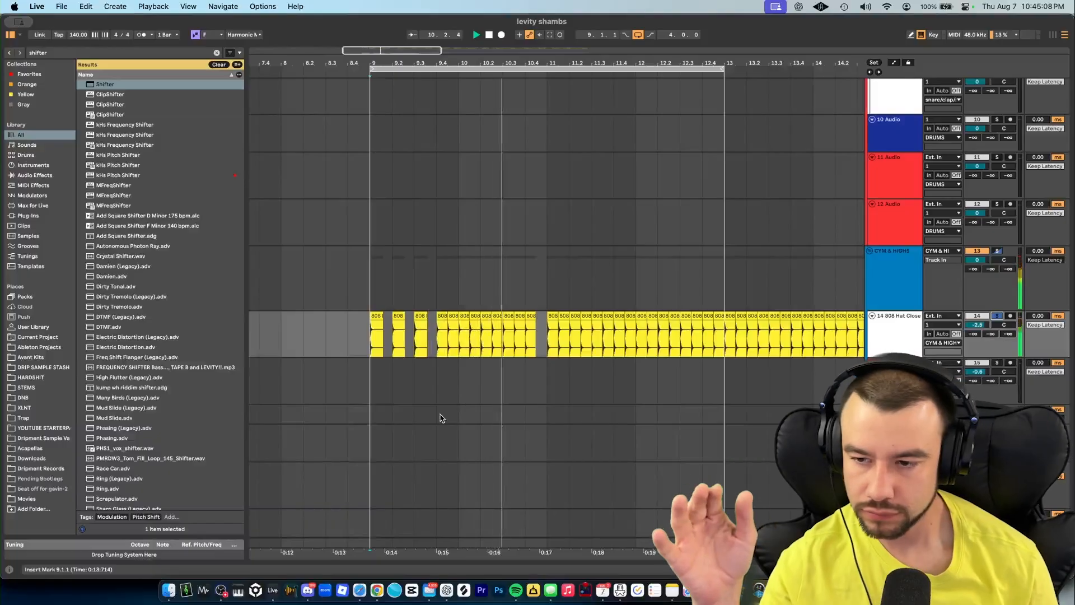
pyautogui.scroll(-3, 440, 418)
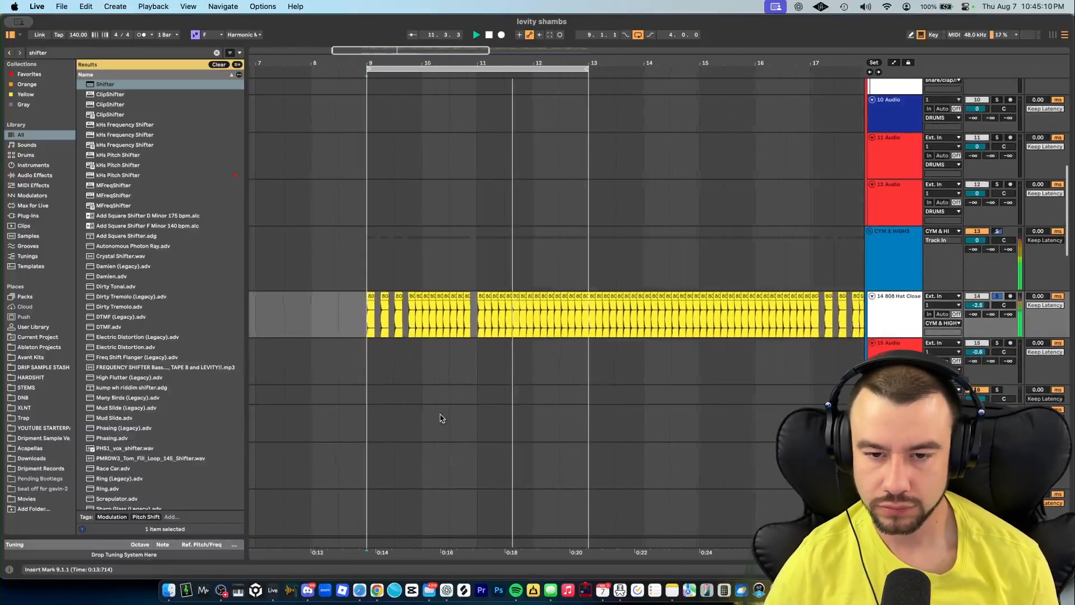
pyautogui.scroll(2, 440, 418)
pyautogui.scroll(-5, 440, 417)
pyautogui.scroll(-10, 441, 418)
pyautogui.press('space')
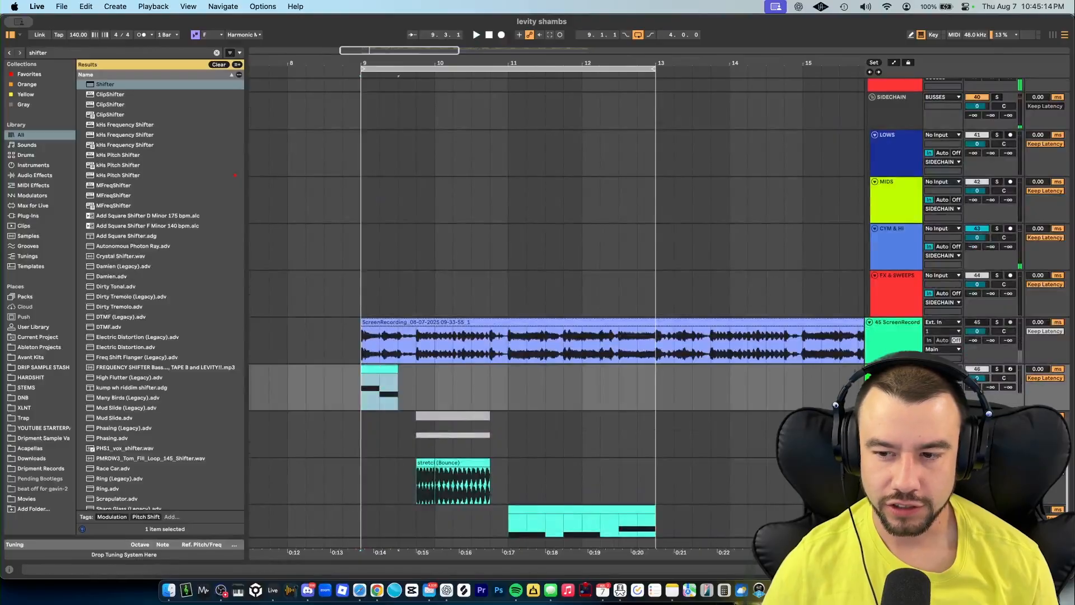
# - Solo the call 1 track, start playback and open its MIDI clip in the note editor
pyautogui.click(997, 369)
pyautogui.press('space')
pyautogui.doubleClick(379, 370)
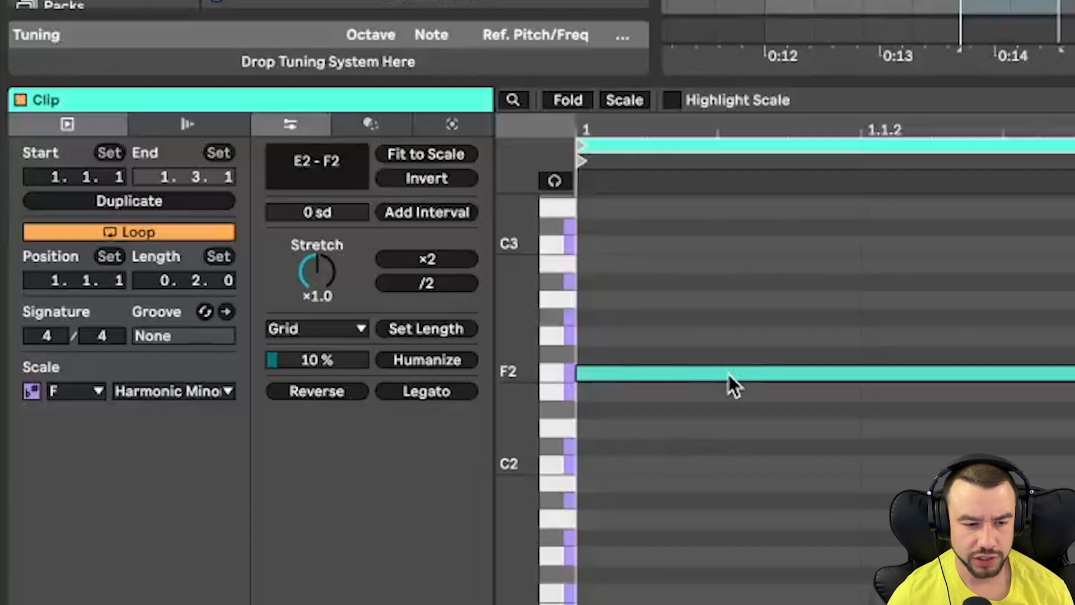
# - Select the F2 note and turn on Highlight Scale in the note editor
pyautogui.click(729, 377)
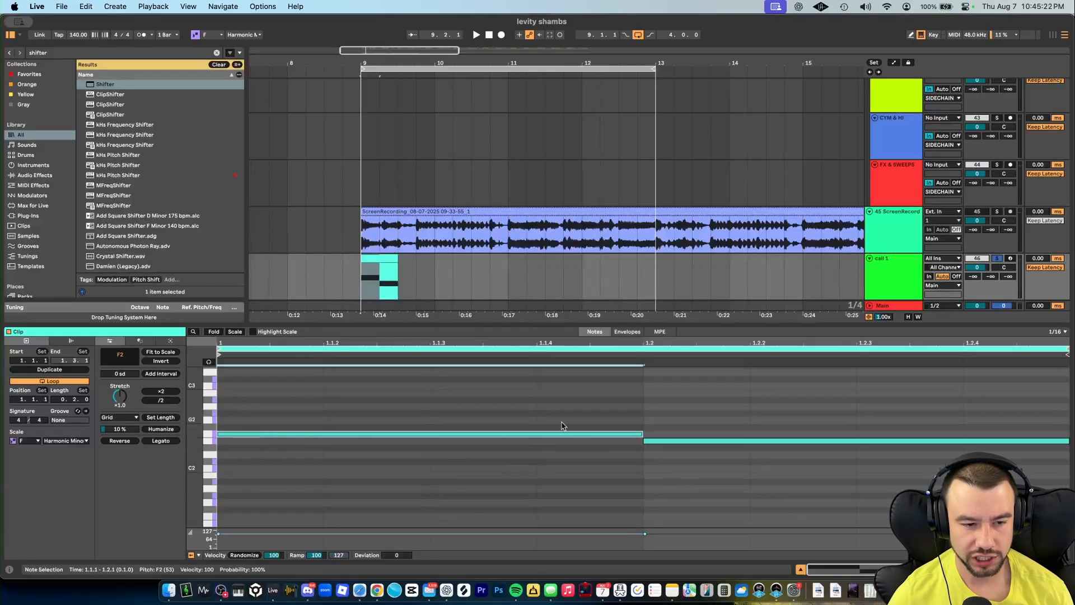
pyautogui.click(255, 333)
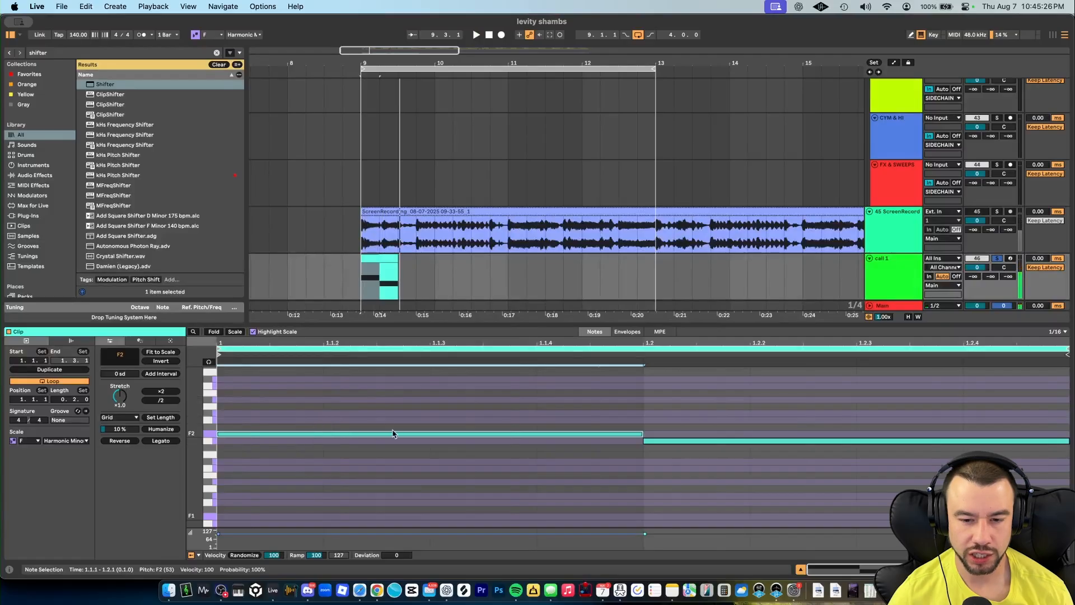
# - Show the call 1 track's device chain and open the Serum 2 instrument window
pyautogui.doubleClick(889, 273)
pyautogui.click(436, 466)
pyautogui.press('super+a')
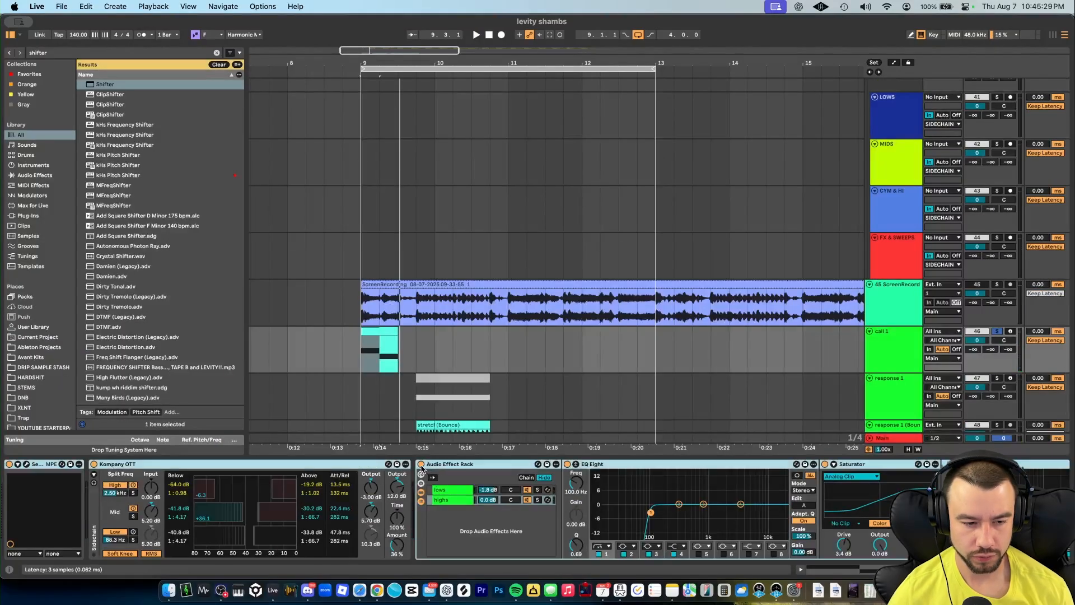
pyautogui.click(421, 464)
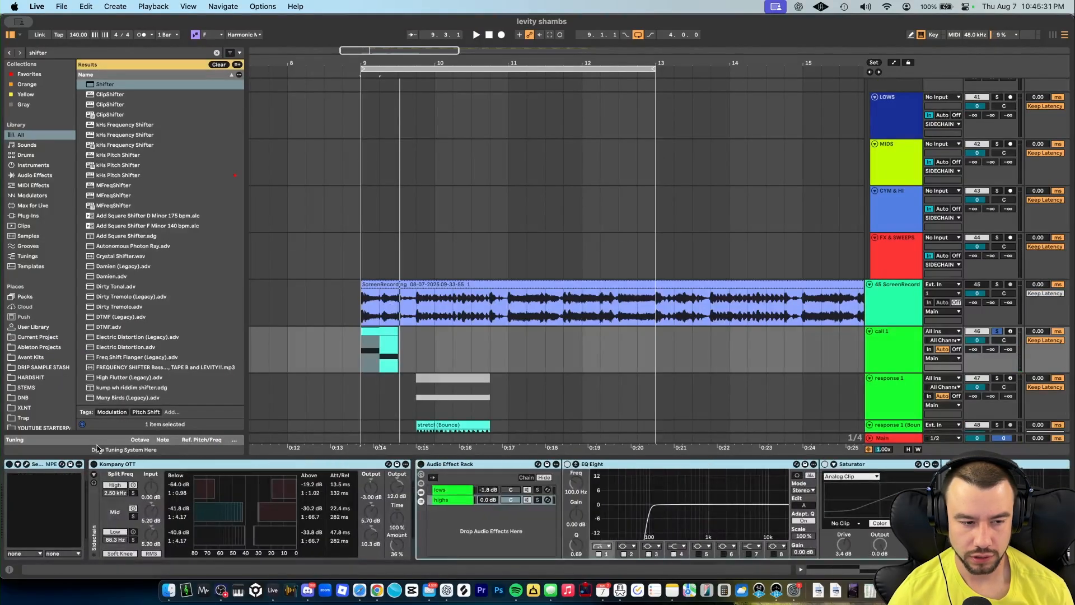
pyautogui.click(26, 465)
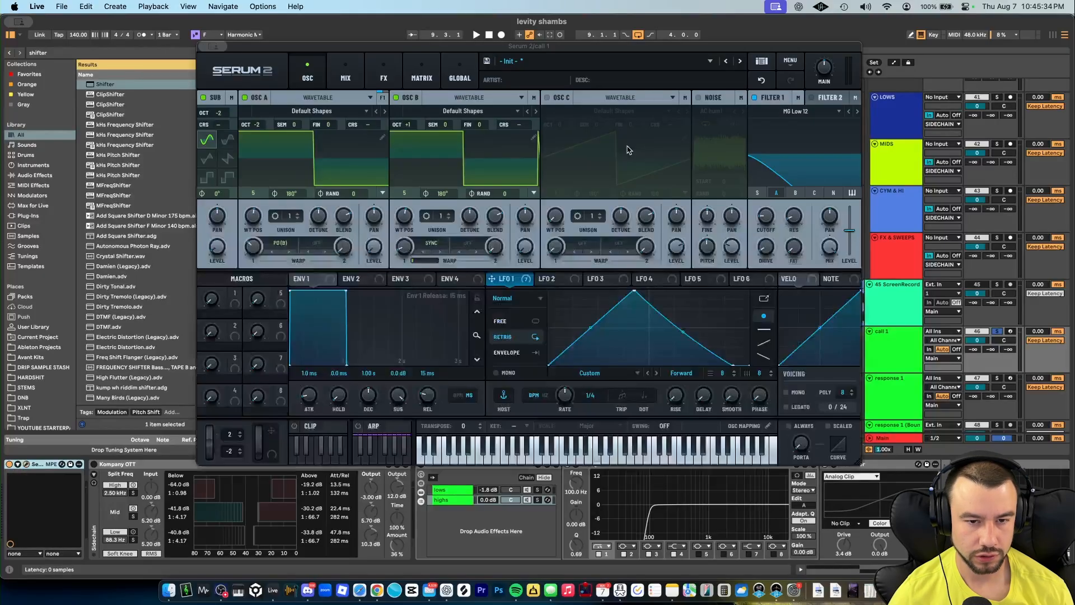
# - Remove the Compressor from Serum's FX chain and play the clip
pyautogui.click(390, 69)
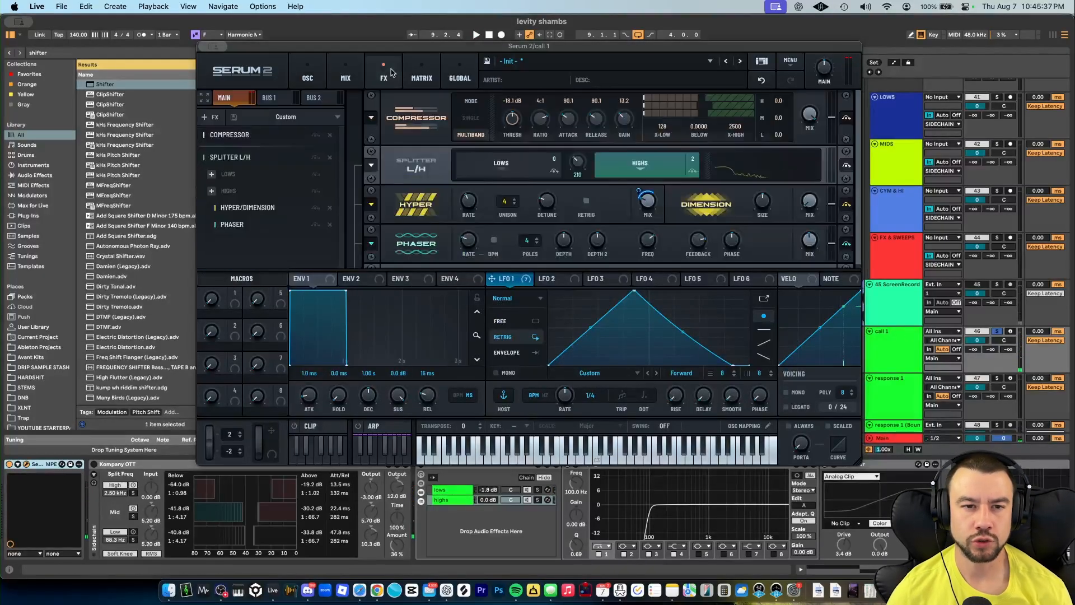
pyautogui.click(330, 135)
pyautogui.press('space')
# - Disable oscillator B and Filter 1 in Serum, and stop playback
pyautogui.click(307, 78)
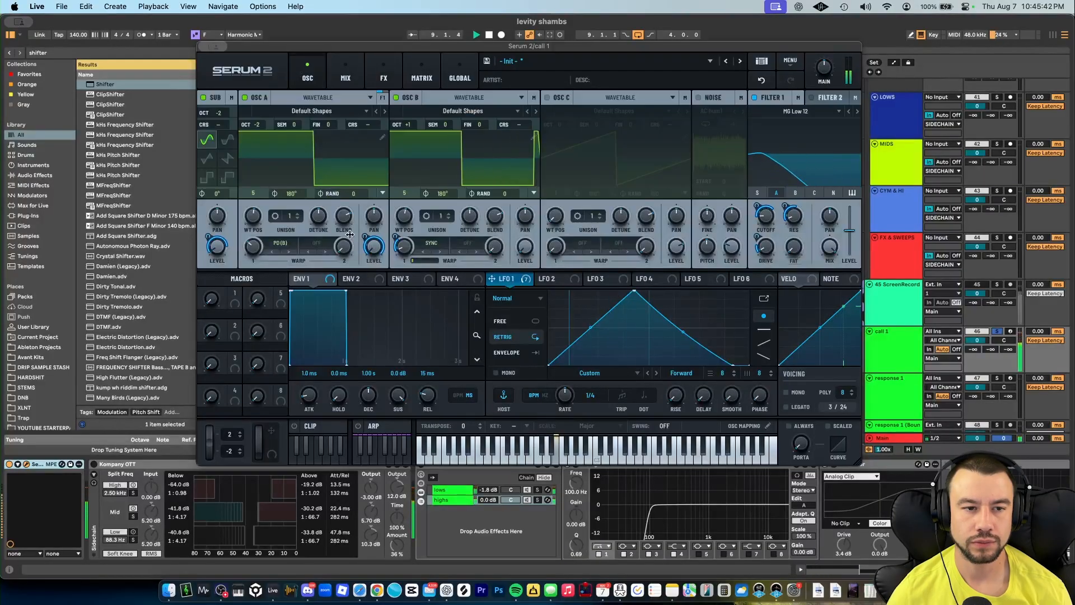
pyautogui.click(396, 98)
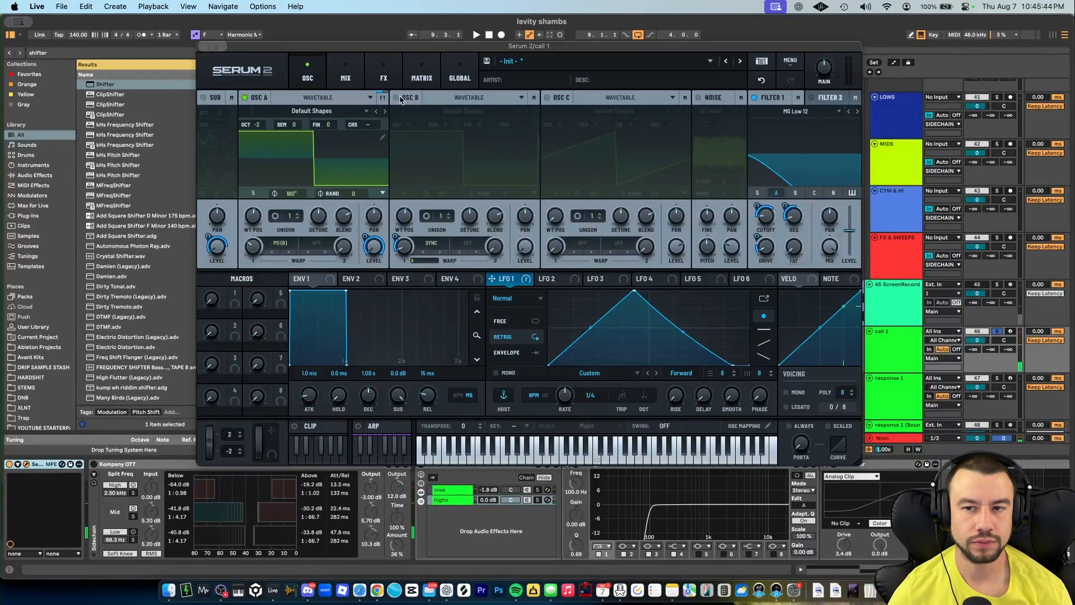
pyautogui.click(755, 98)
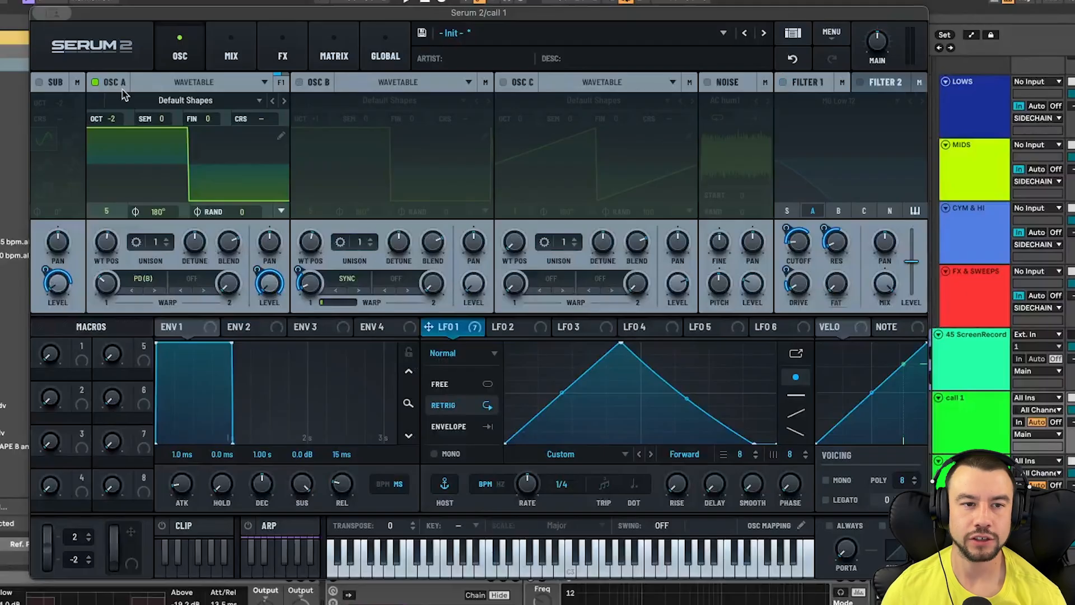
pyautogui.moveTo(111, 248)
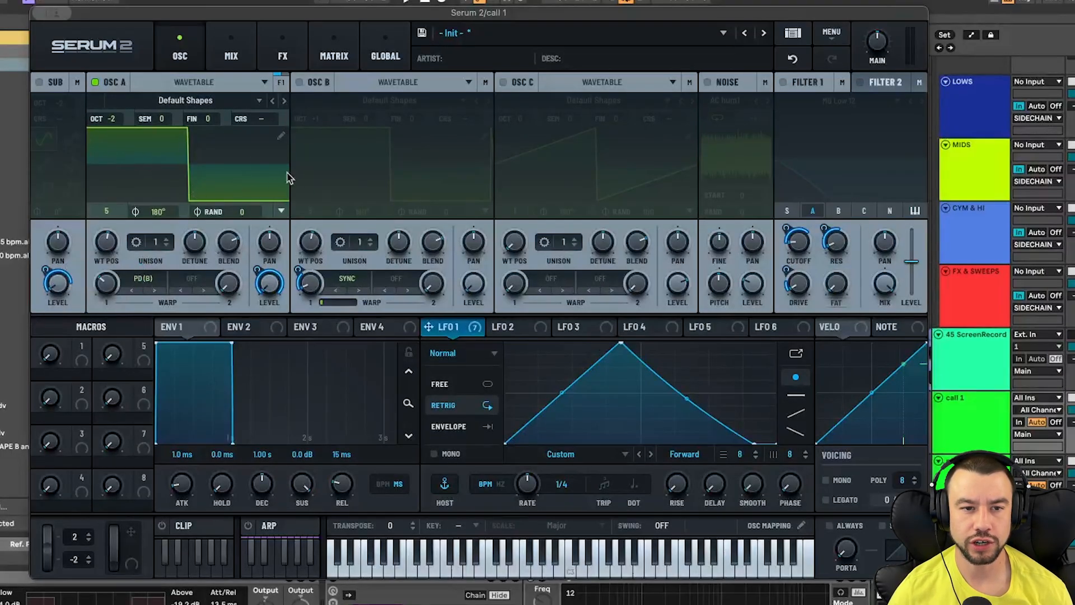
pyautogui.press('space')
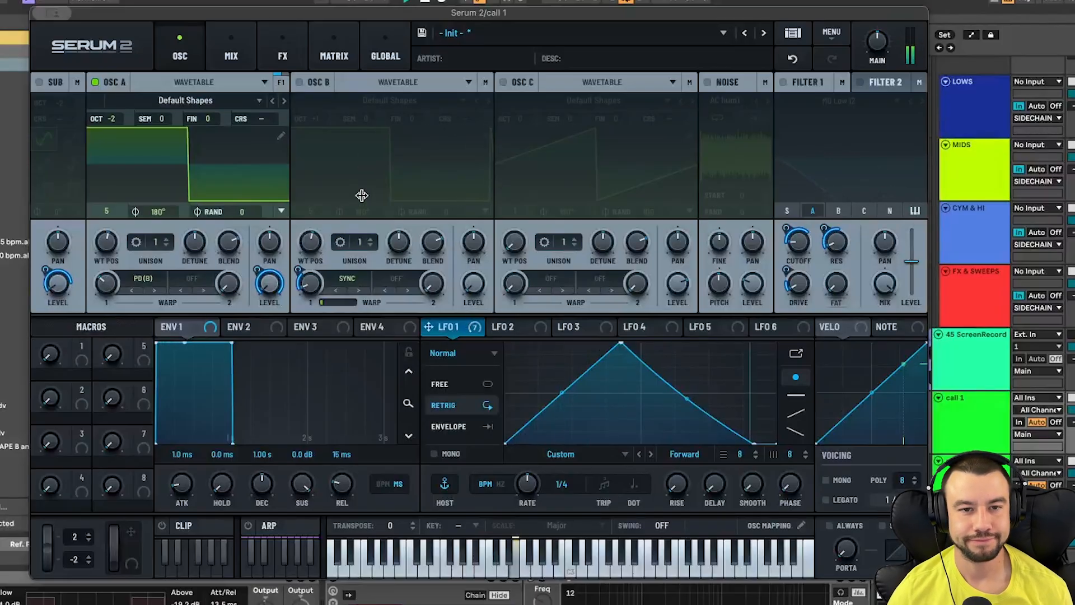
# - Re-enable oscillator B in Serum and start playback
pyautogui.click(302, 82)
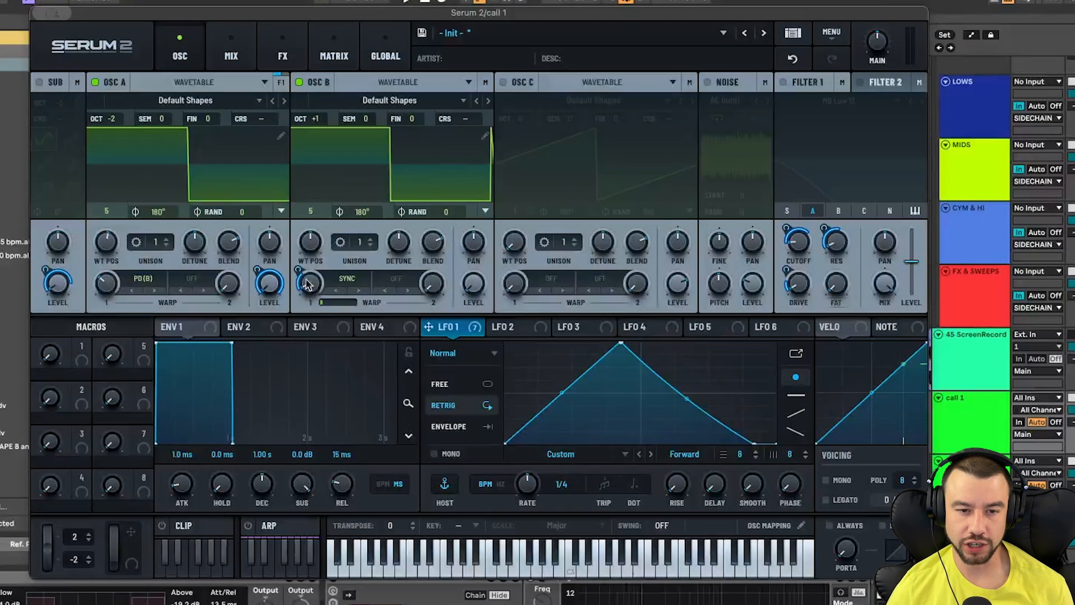
pyautogui.moveTo(301, 266)
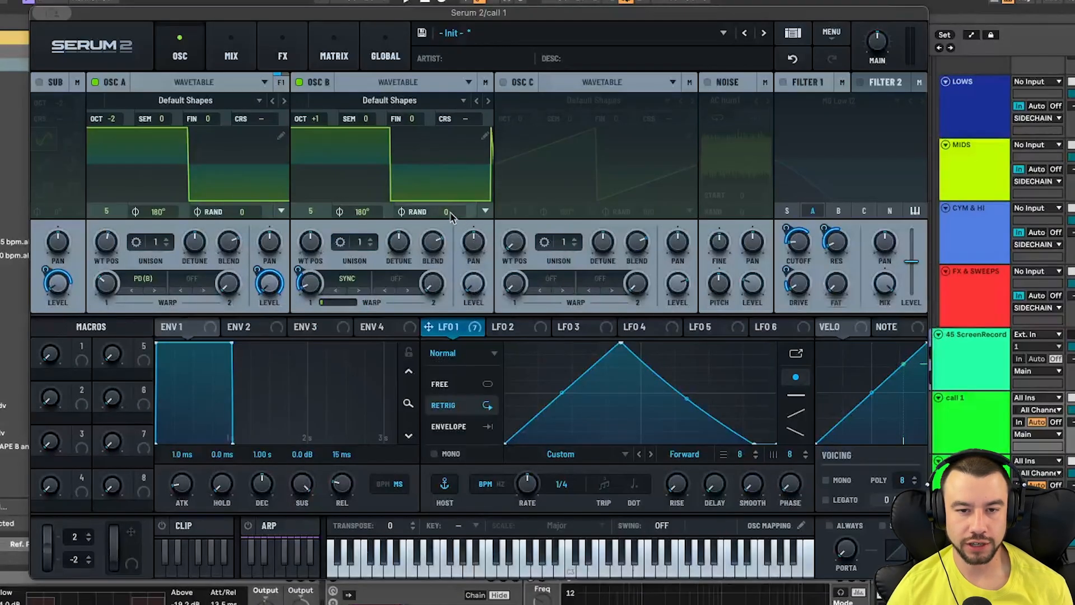
pyautogui.press('space')
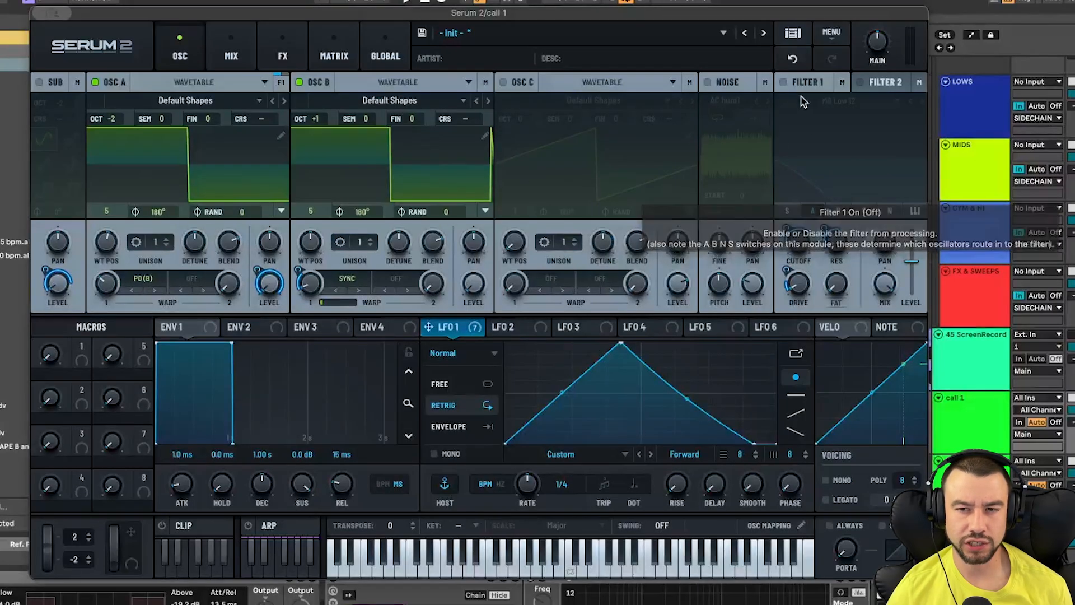
# - Turn Filter 1 back on and slightly adjust its cutoff and LFO 1 modulation amount
pyautogui.click(784, 83)
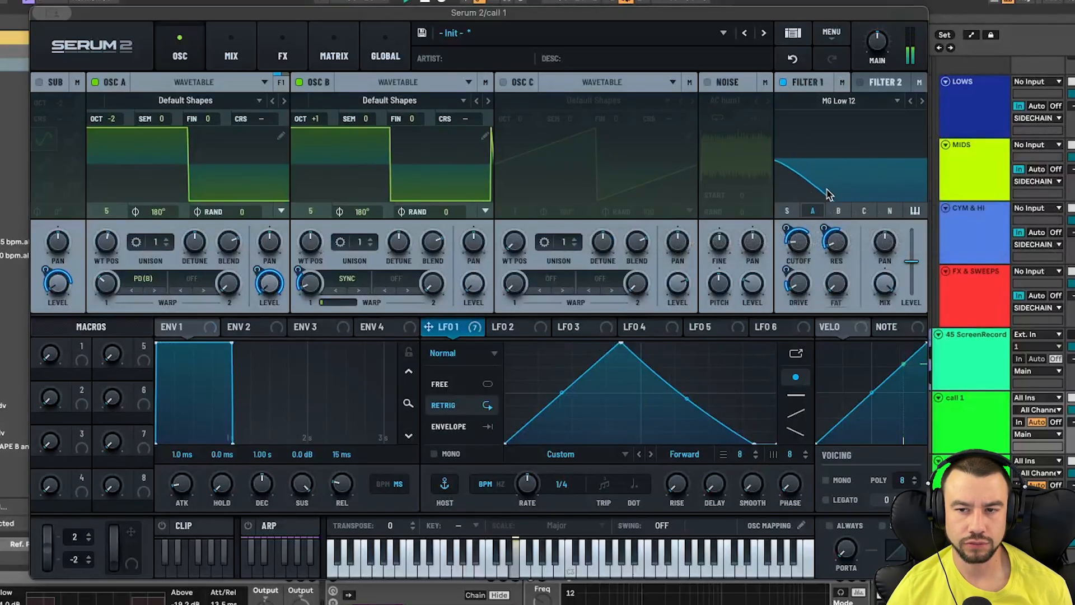
pyautogui.moveTo(798, 243); pyautogui.dragTo(795, 251)
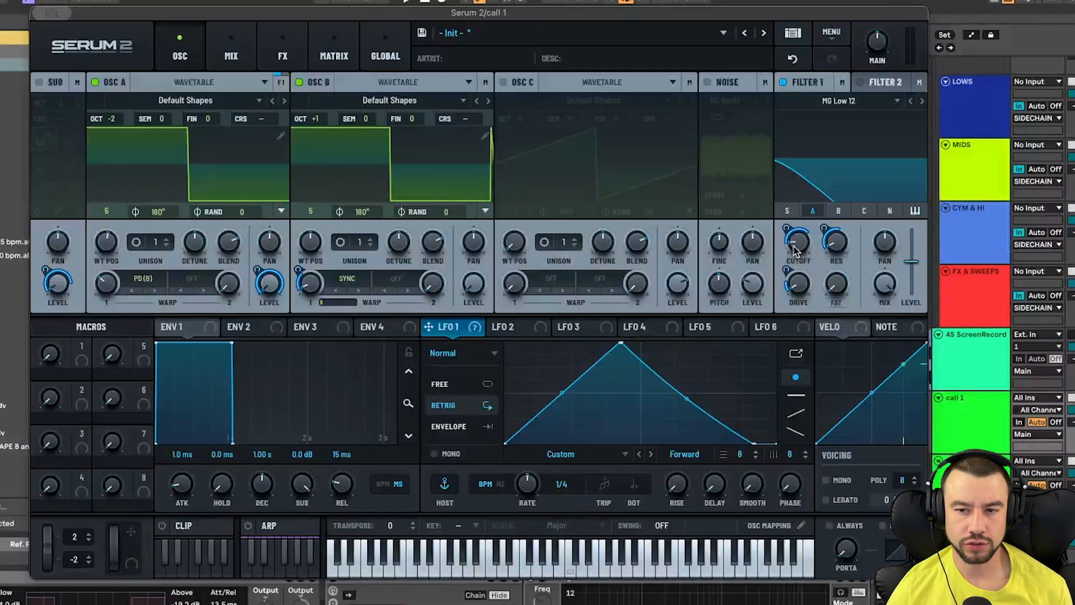
pyautogui.moveTo(843, 251)
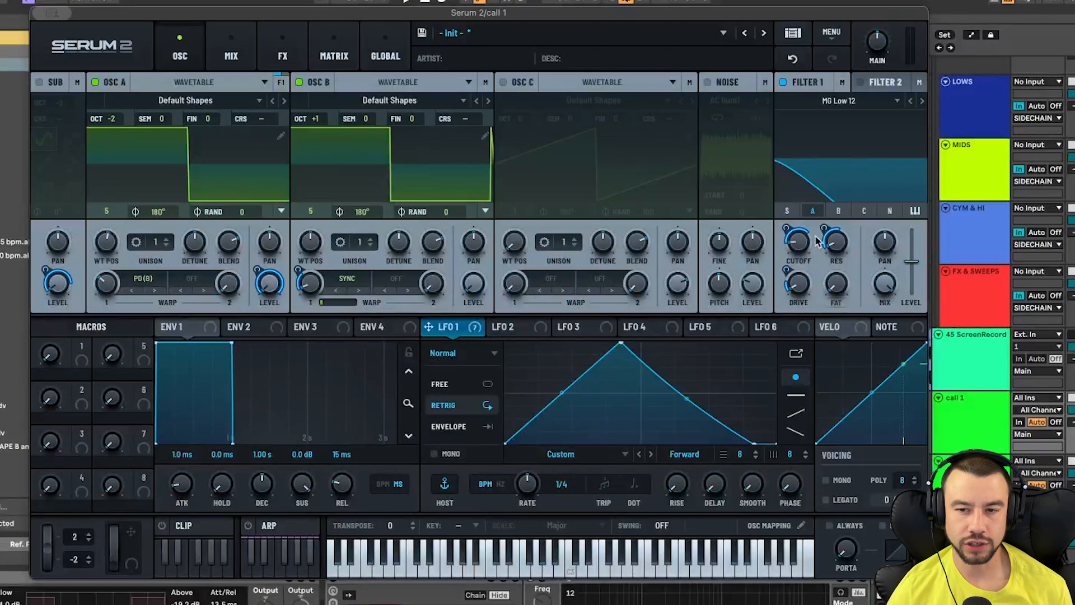
pyautogui.moveTo(787, 226)
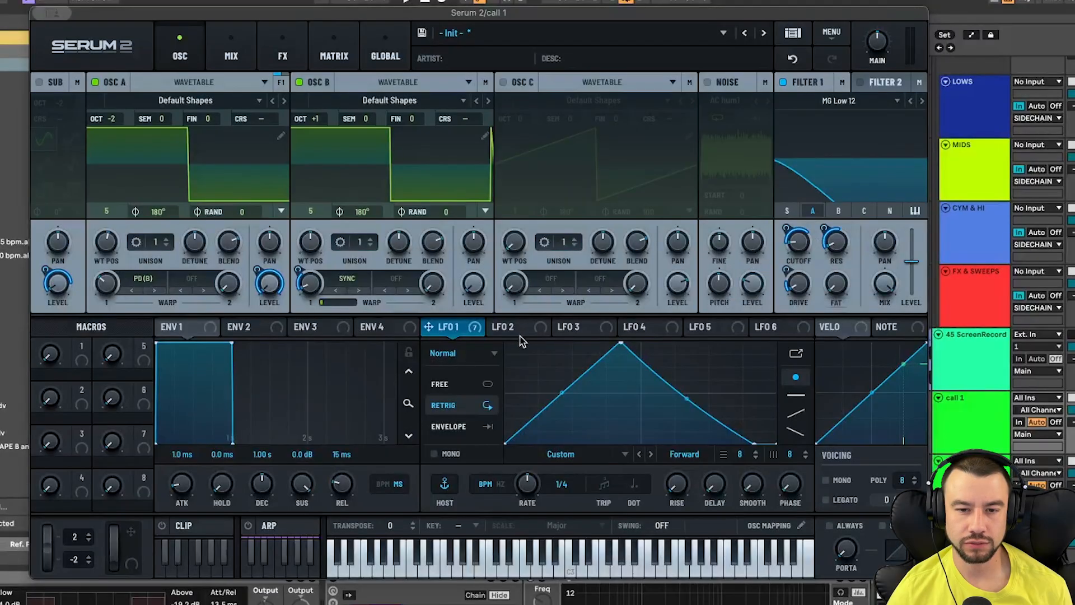
pyautogui.moveTo(824, 228)
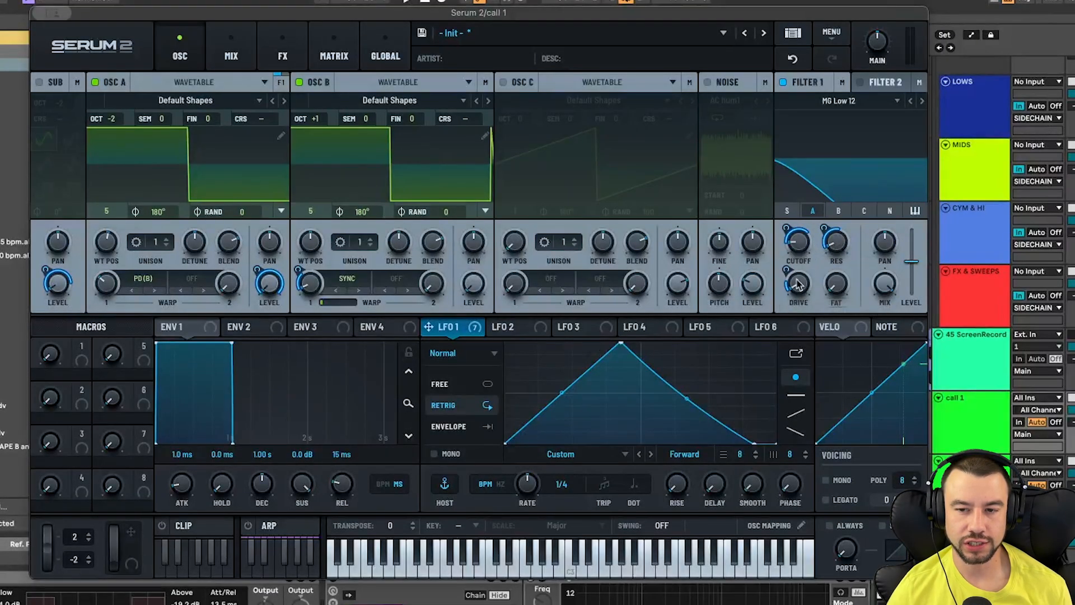
pyautogui.moveTo(786, 269)
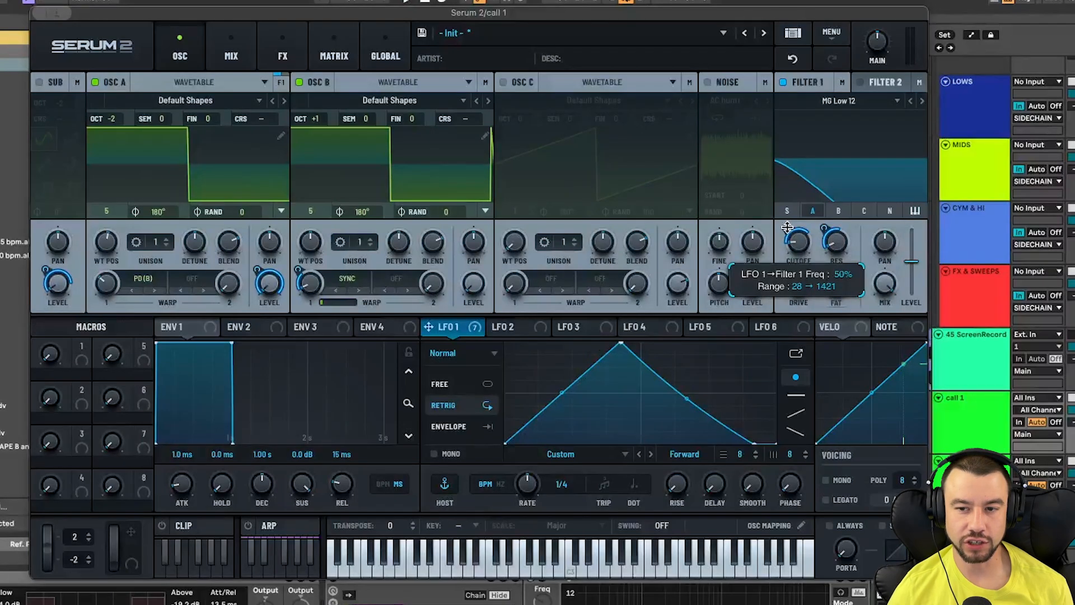
pyautogui.moveTo(787, 221)
pyautogui.mouseDown()
pyautogui.moveTo(790, 204)
pyautogui.moveTo(786, 224)
pyautogui.mouseUp()
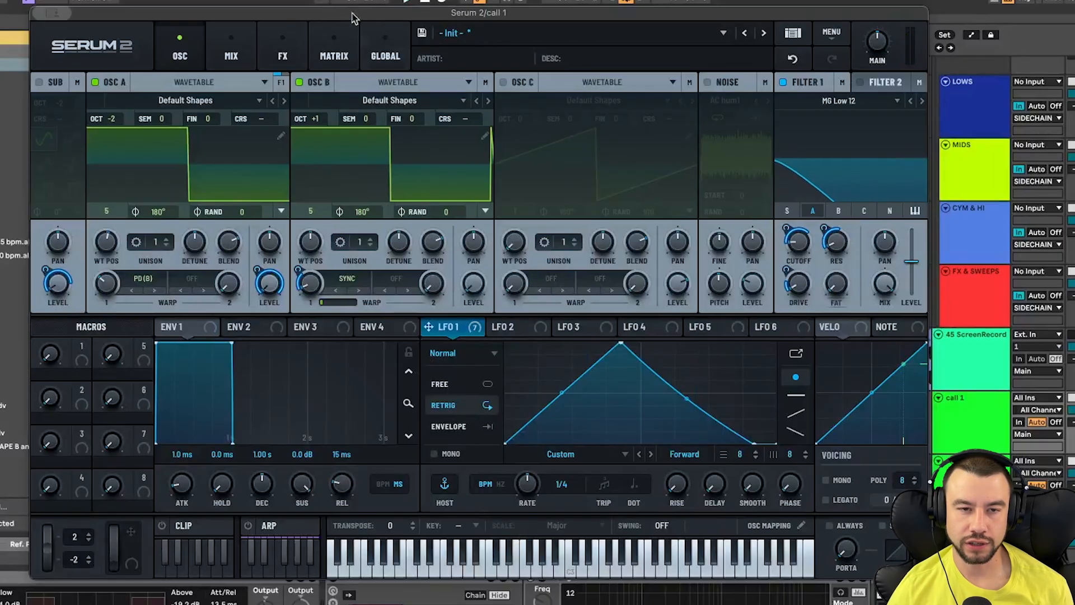
# - Open Serum's FX page and turn the Compressor back on
pyautogui.click(282, 54)
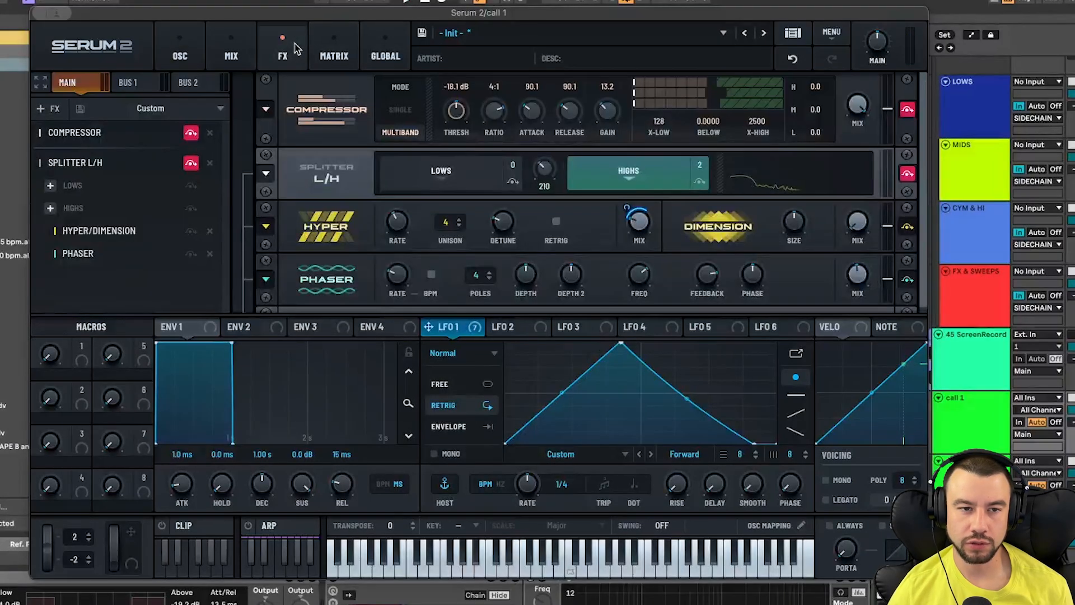
pyautogui.click(191, 135)
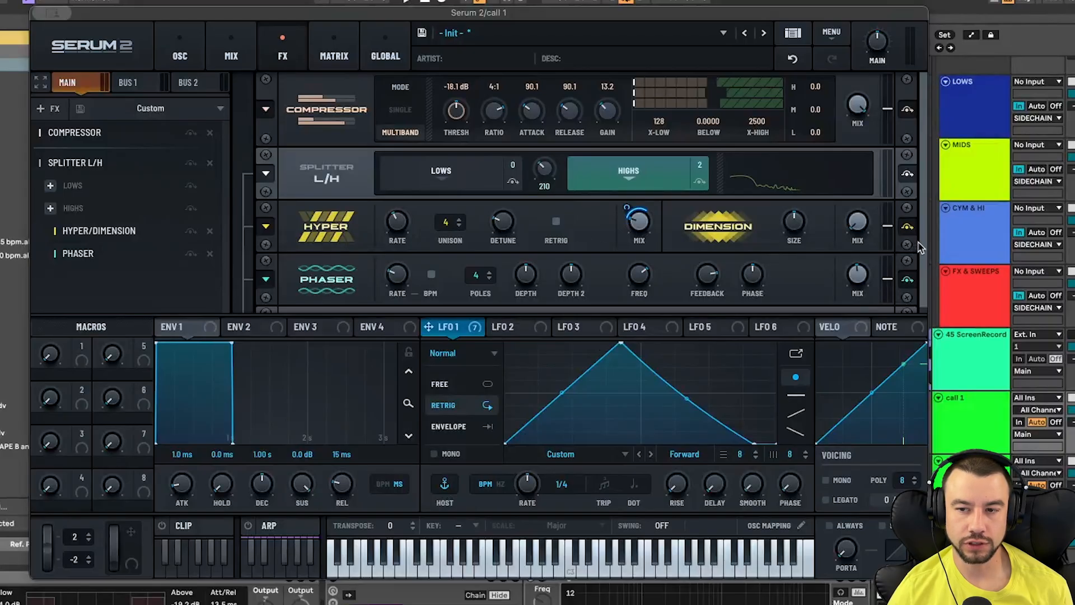
# - Toggle the Phaser off and on to compare, then adjust the Phaser's mix
pyautogui.scroll(-1, 683, 280)
pyautogui.moveTo(647, 216)
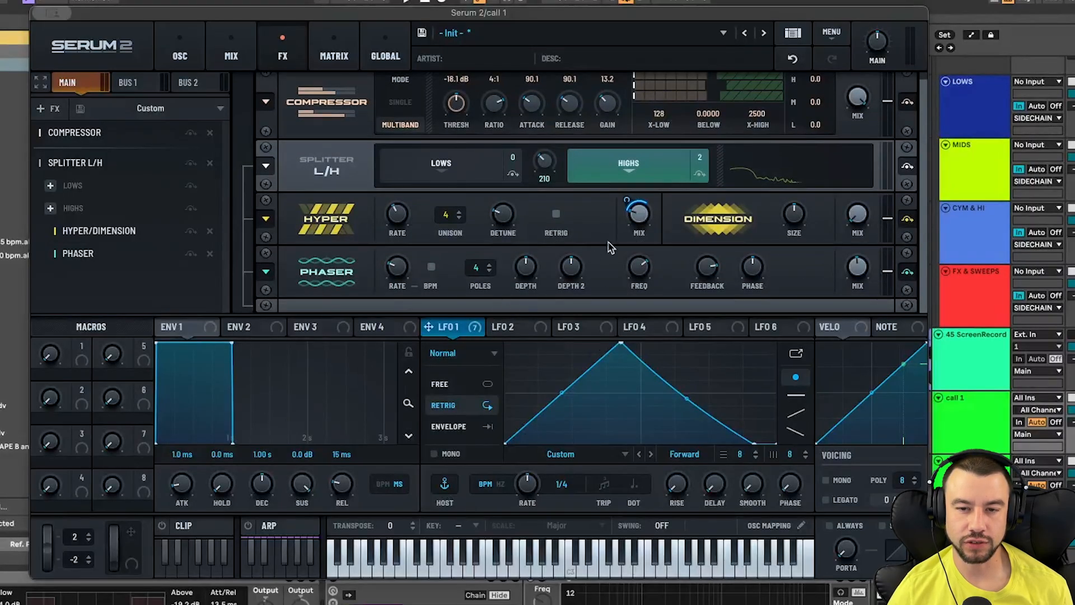
pyautogui.moveTo(630, 199)
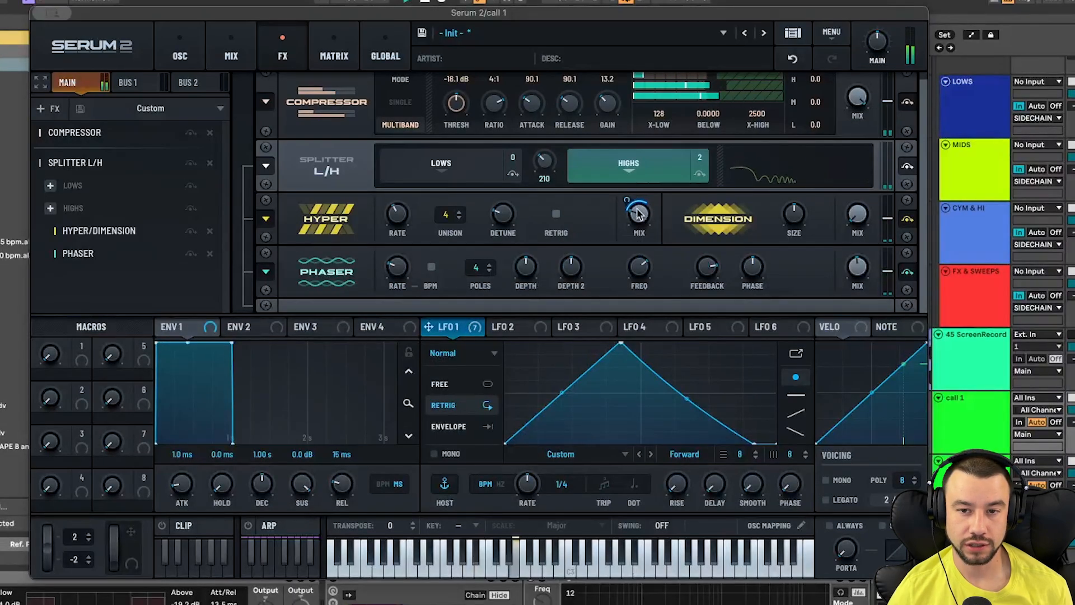
pyautogui.click(908, 271)
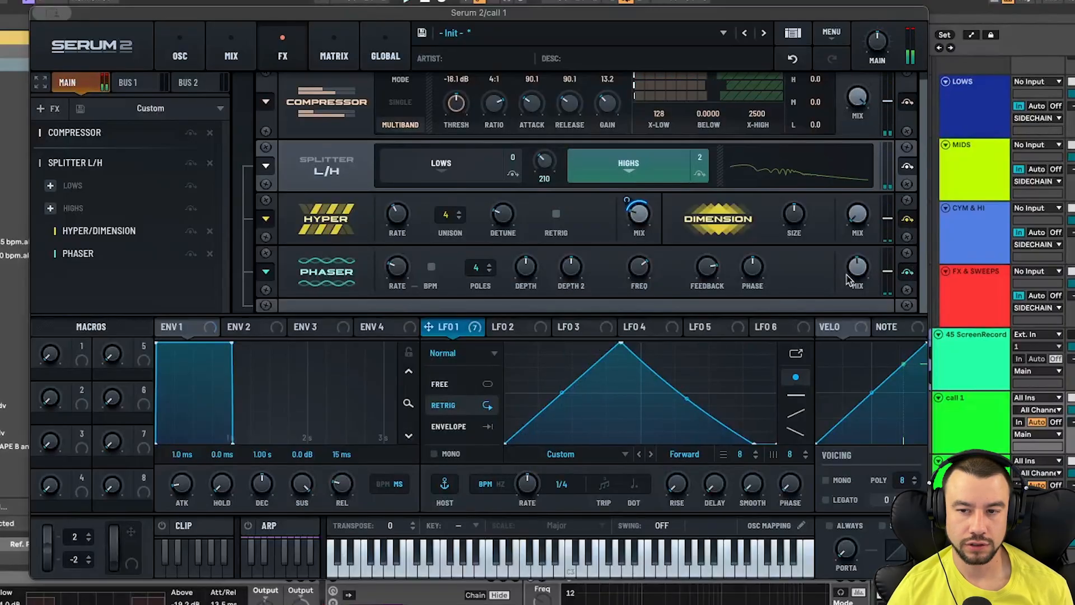
pyautogui.click(908, 271)
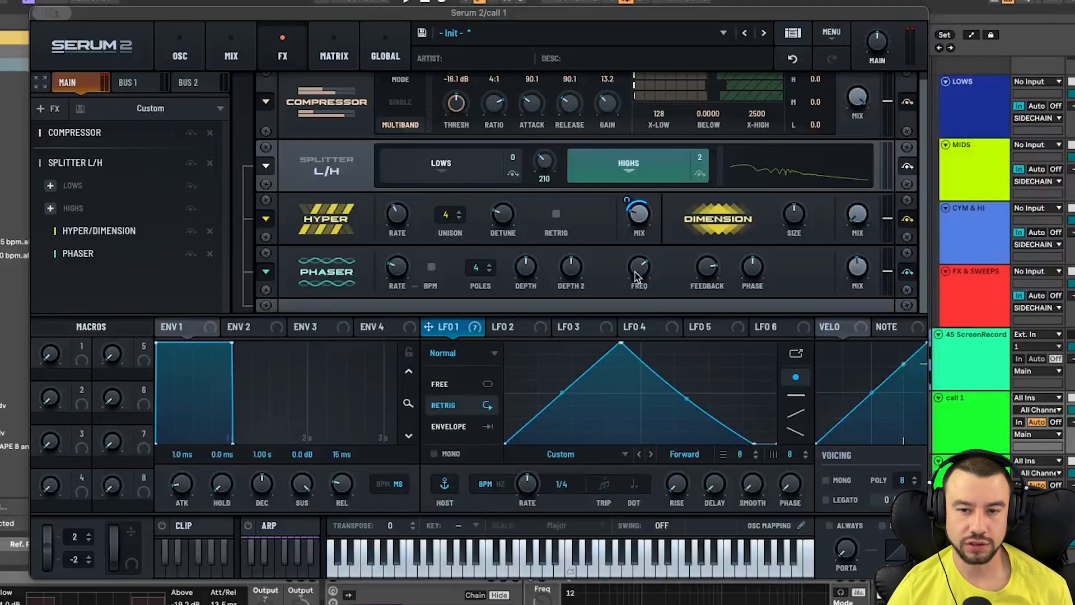
pyautogui.moveTo(641, 274)
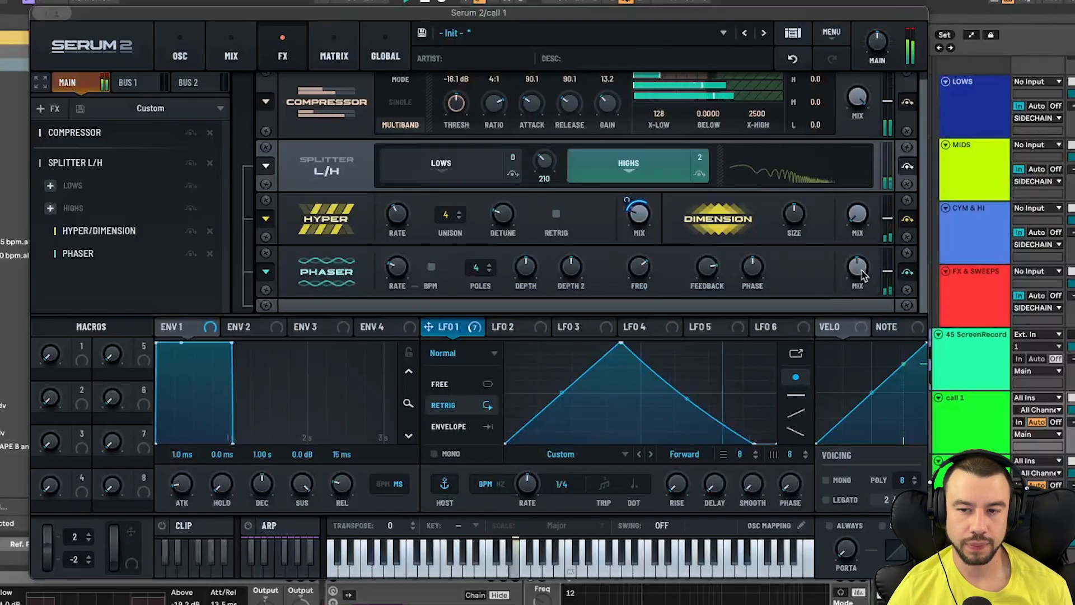
pyautogui.moveTo(861, 273)
pyautogui.moveTo(861, 273)
pyautogui.mouseDown()
pyautogui.moveTo(871, 248)
pyautogui.moveTo(871, 281)
pyautogui.mouseUp()
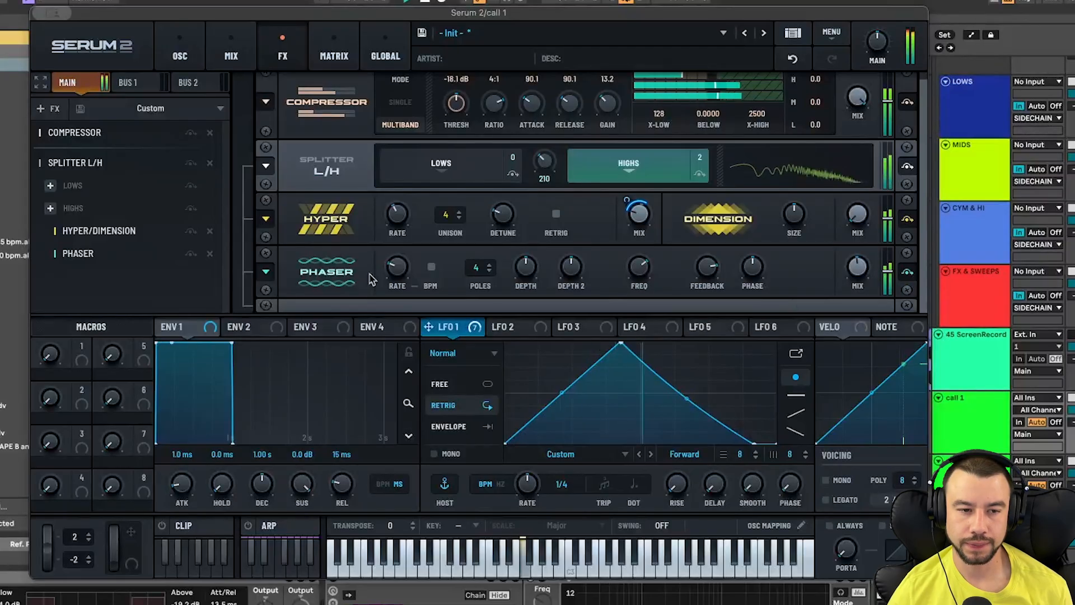
# - Close the Serum window and bring the call 1 track's device chain into view
pyautogui.click(199, 63)
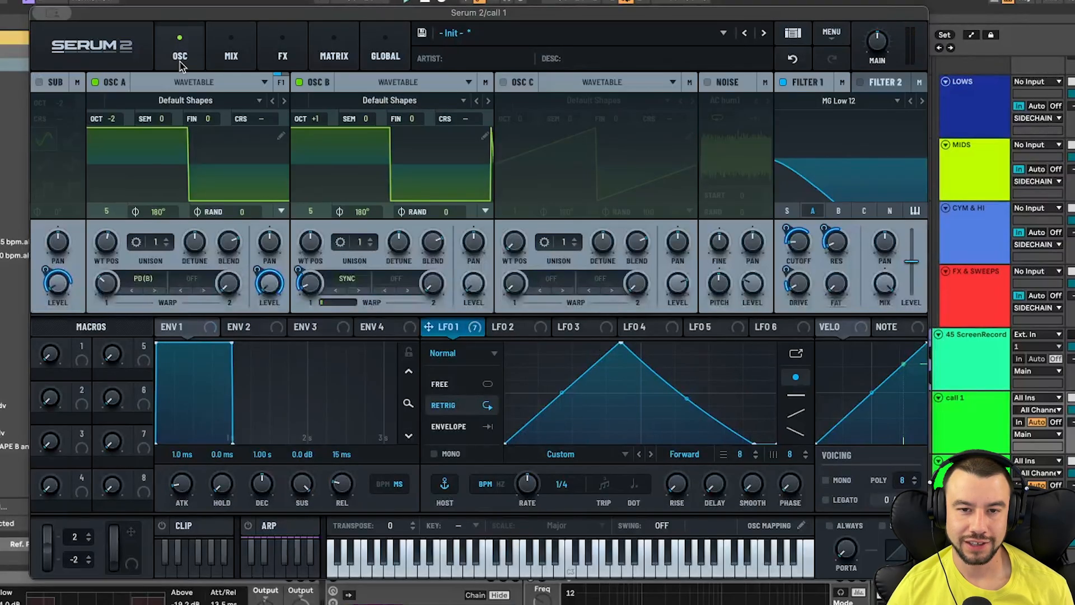
pyautogui.click(56, 14)
pyautogui.click(98, 44)
pyautogui.scroll(-2, 318, 475)
pyautogui.hscroll(1, 318, 475)
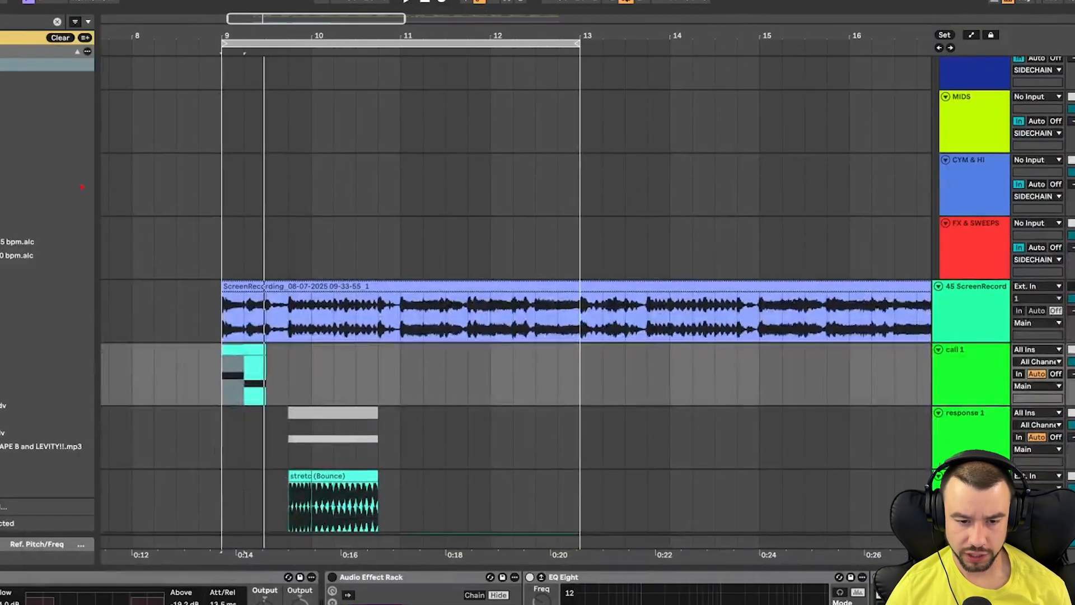
pyautogui.click(207, 577)
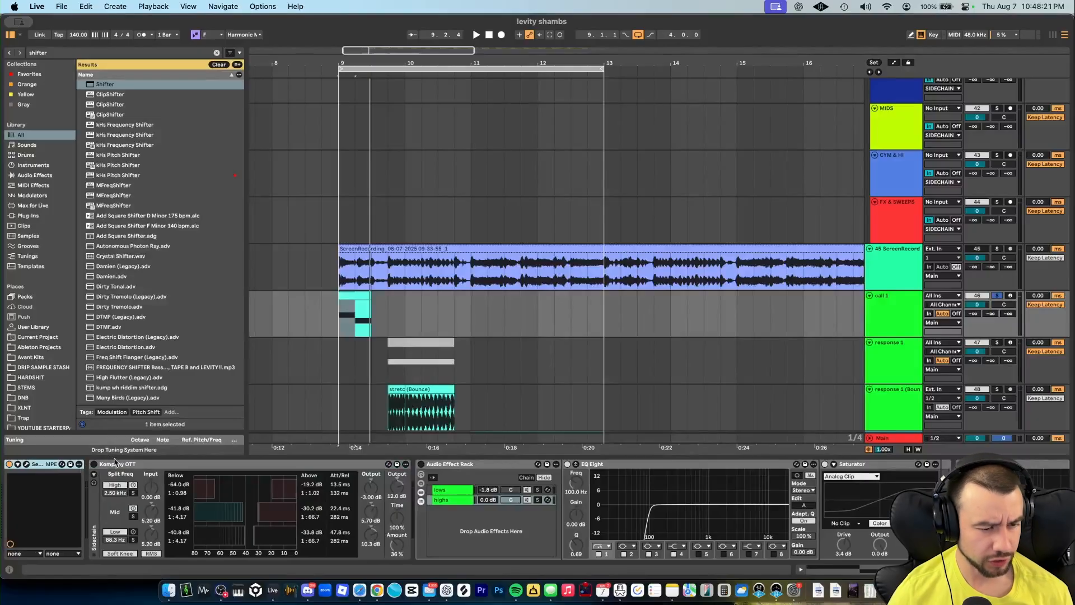
pyautogui.click(104, 464)
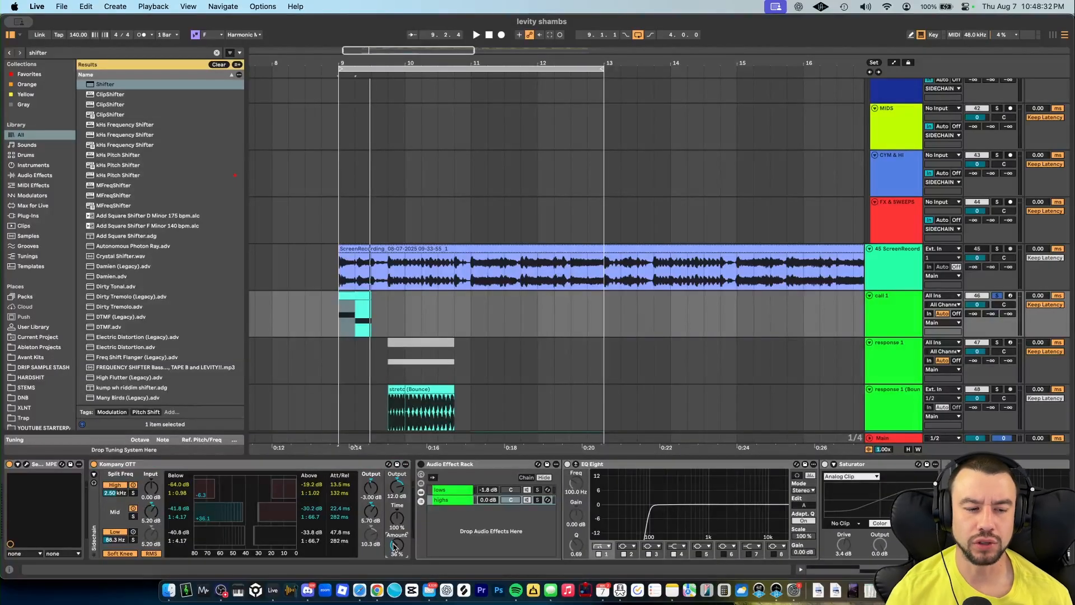
# - Play the clip and inspect the lows and highs chains of the existing Audio Effect Rack
pyautogui.press('space')
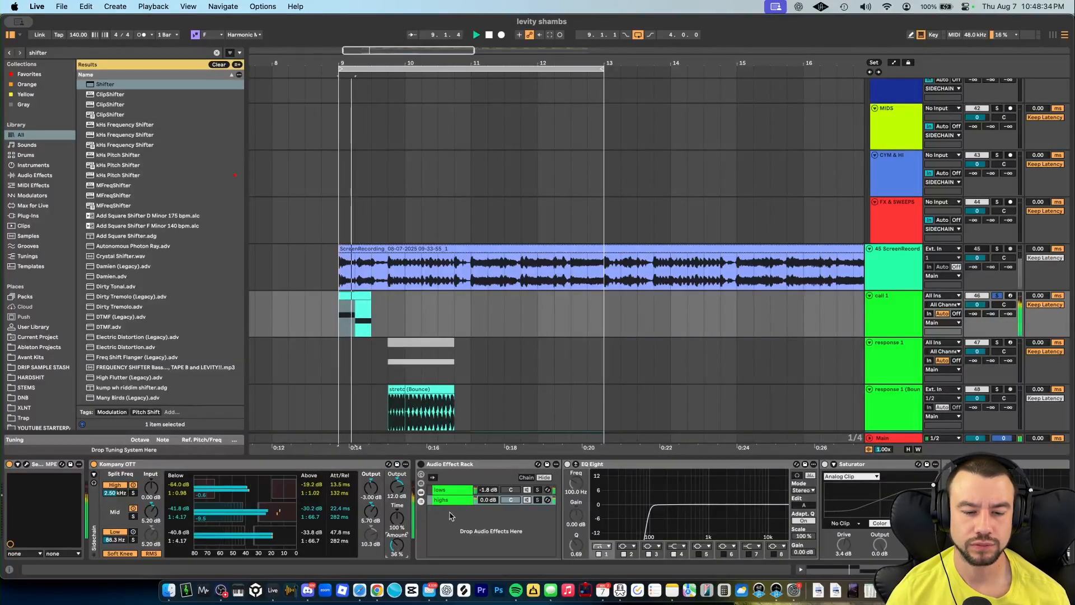
pyautogui.press('space')
pyautogui.click(438, 464)
pyautogui.click(421, 464)
pyautogui.hscroll(3, 404, 482)
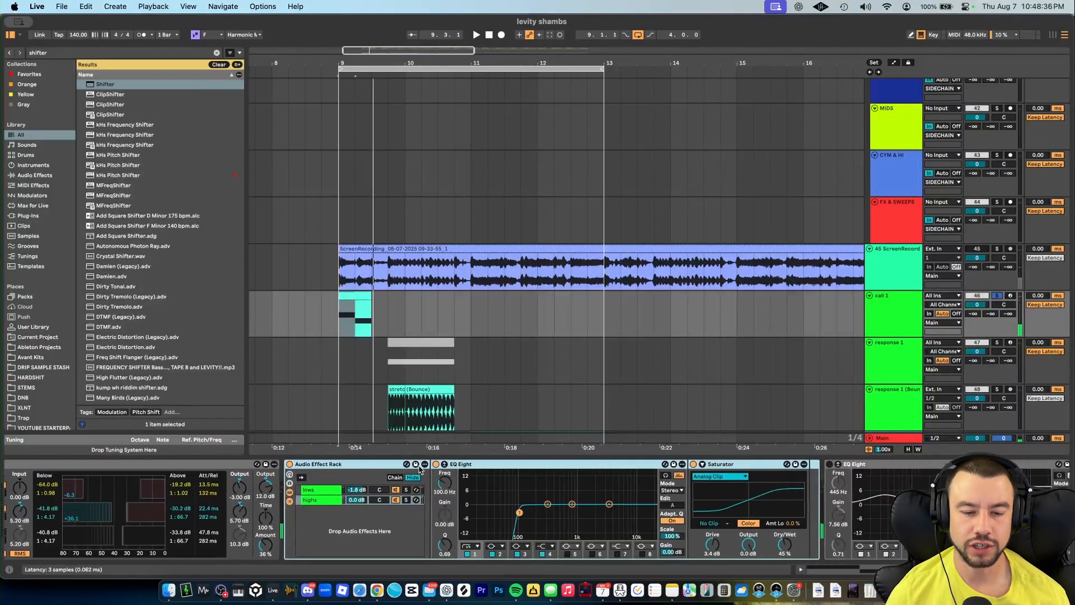
pyautogui.hscroll(2, 321, 505)
pyautogui.click(218, 490)
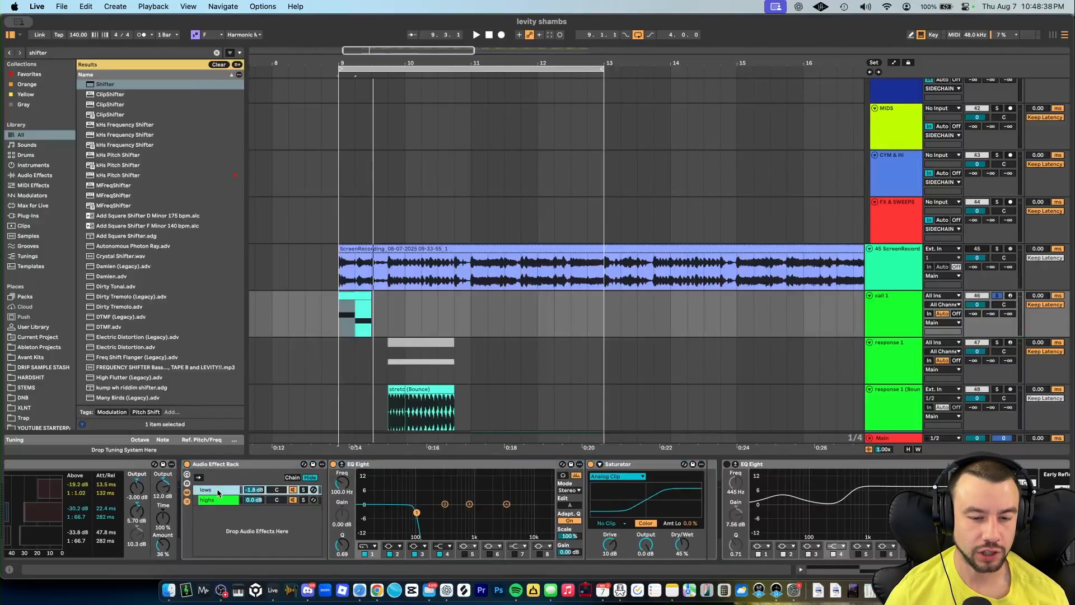
pyautogui.click(217, 501)
pyautogui.click(214, 489)
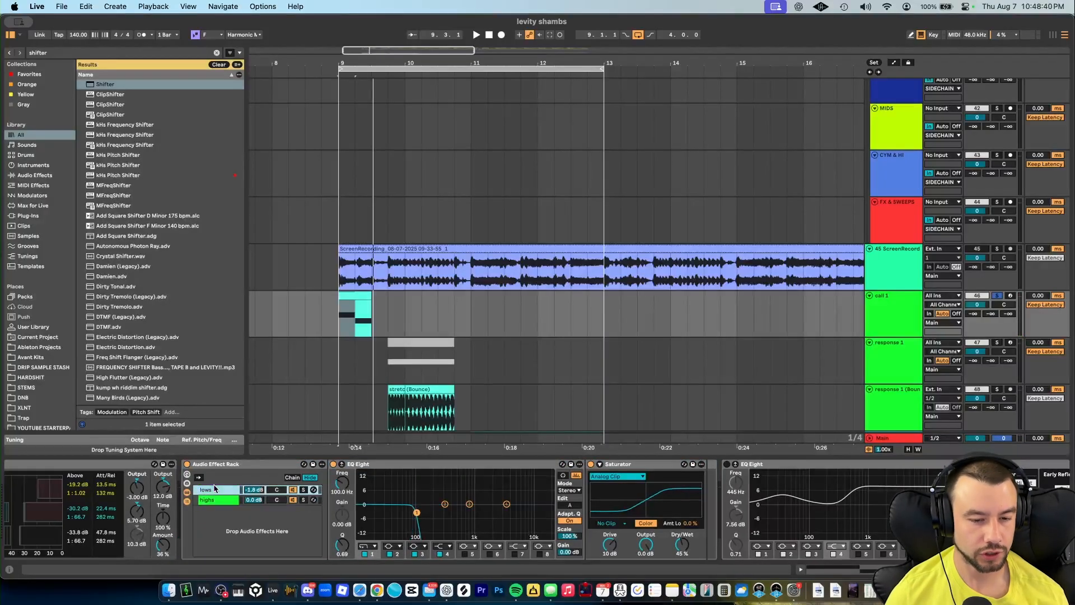
# - Group the EQ Eight into a new Audio Effect Rack
pyautogui.click(359, 464)
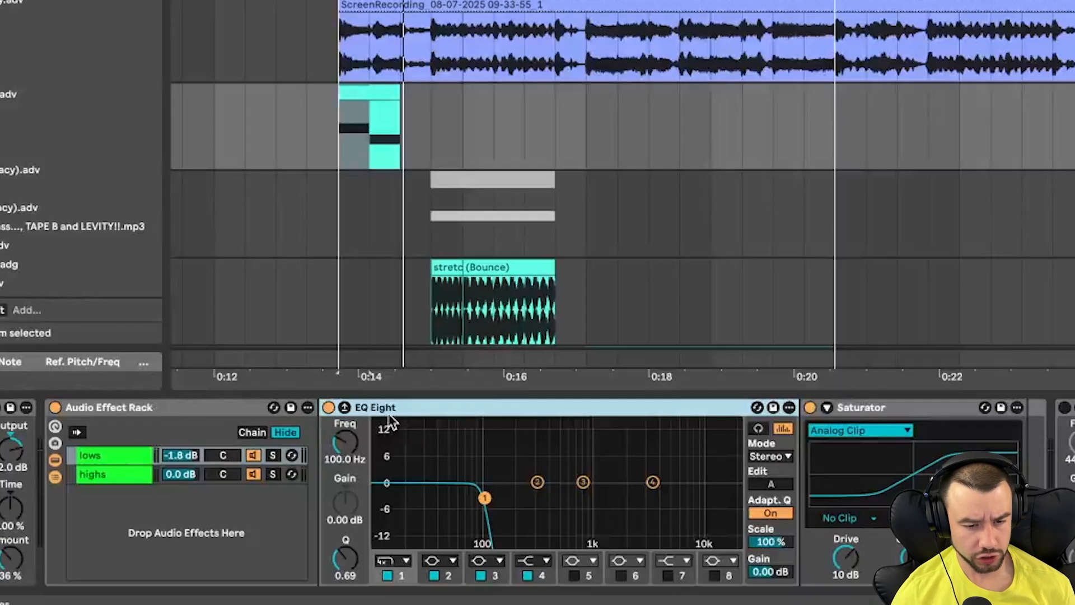
pyautogui.moveTo(391, 417); pyautogui.dragTo(20, 437)
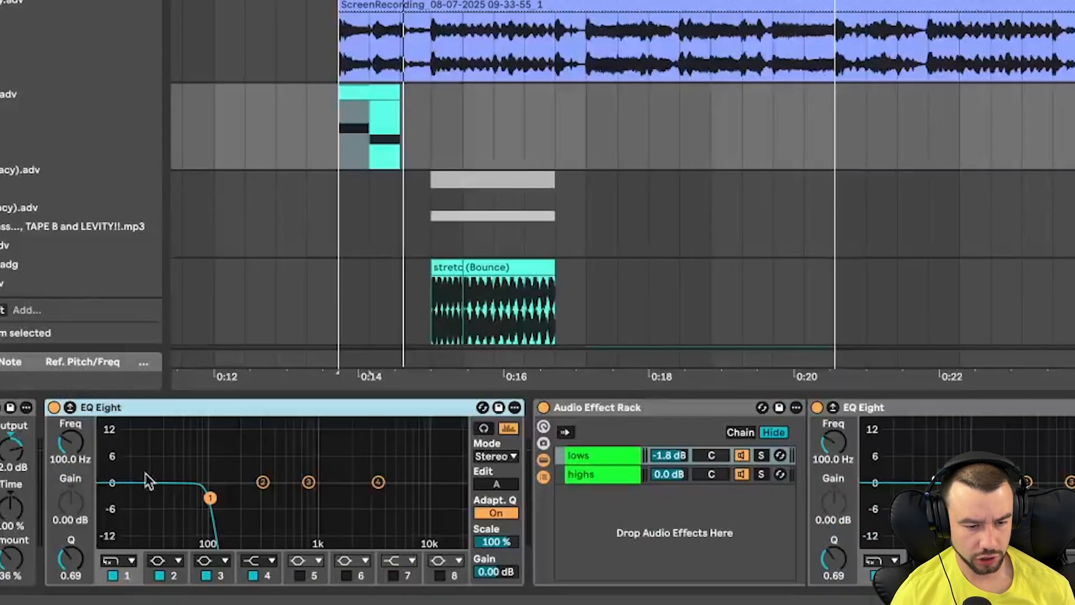
pyautogui.press('super+g')
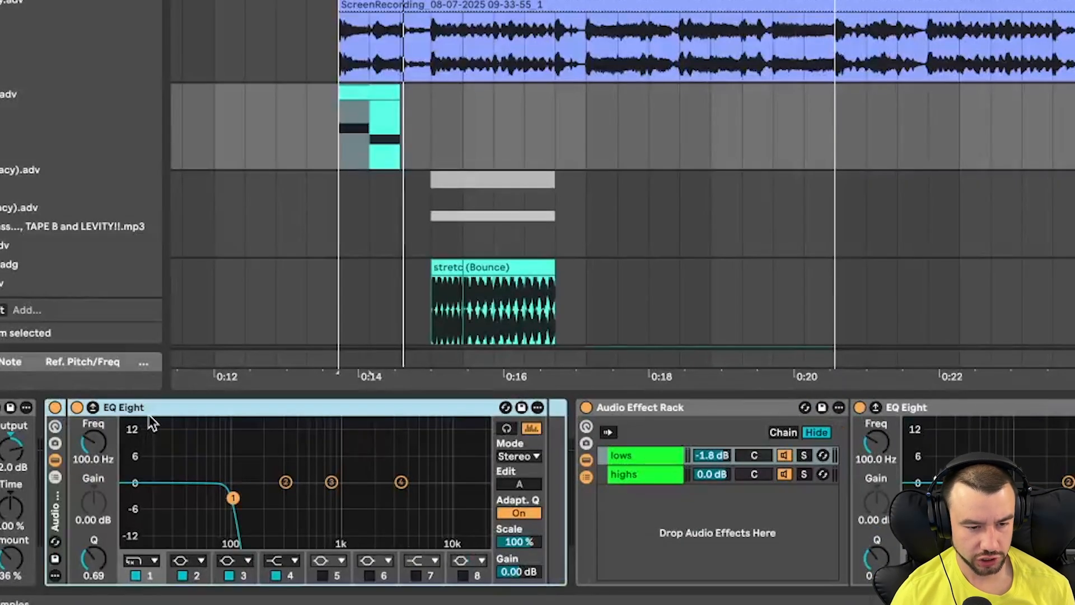
# - Show the new rack's chain list and duplicate the EQ Eight chain
pyautogui.click(55, 477)
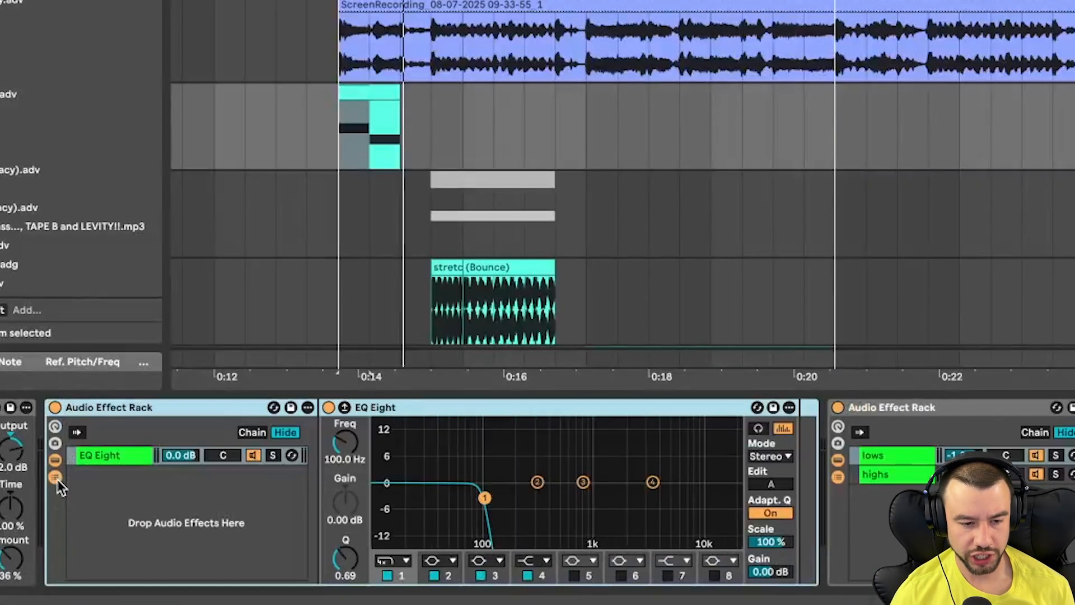
pyautogui.click(109, 453)
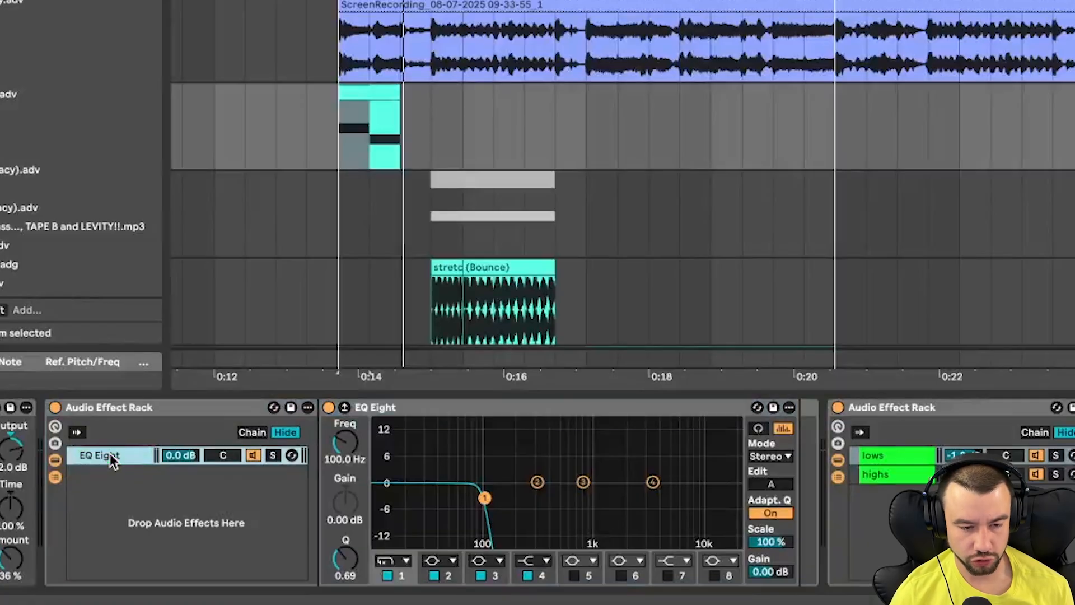
pyautogui.press('super+d')
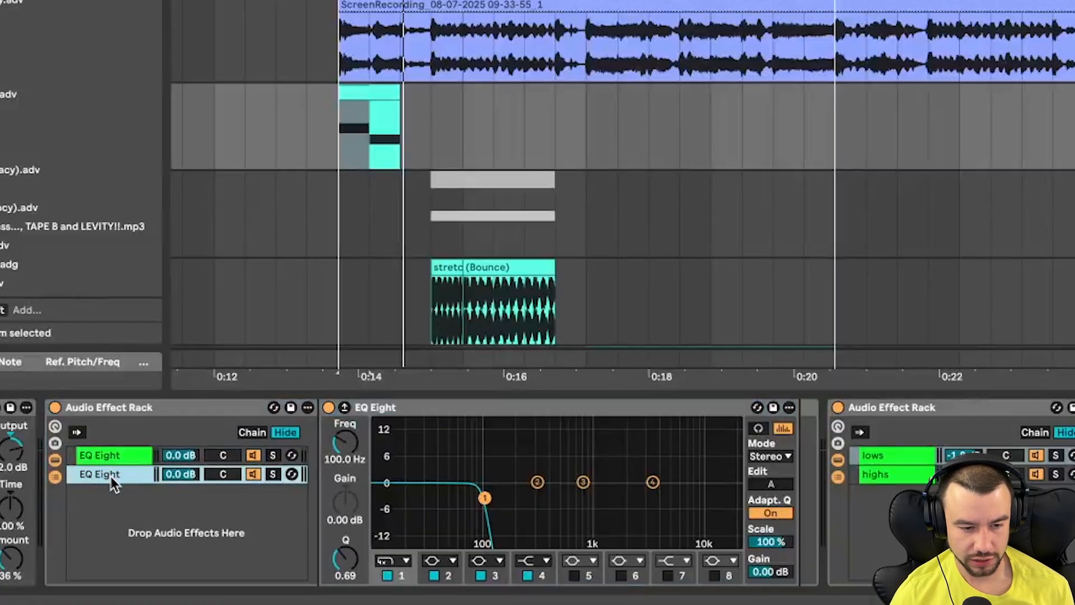
# - Switch the duplicate chain's EQ band 1 to a high-pass filter and name the chains highs and lows
pyautogui.click(402, 563)
pyautogui.click(392, 441)
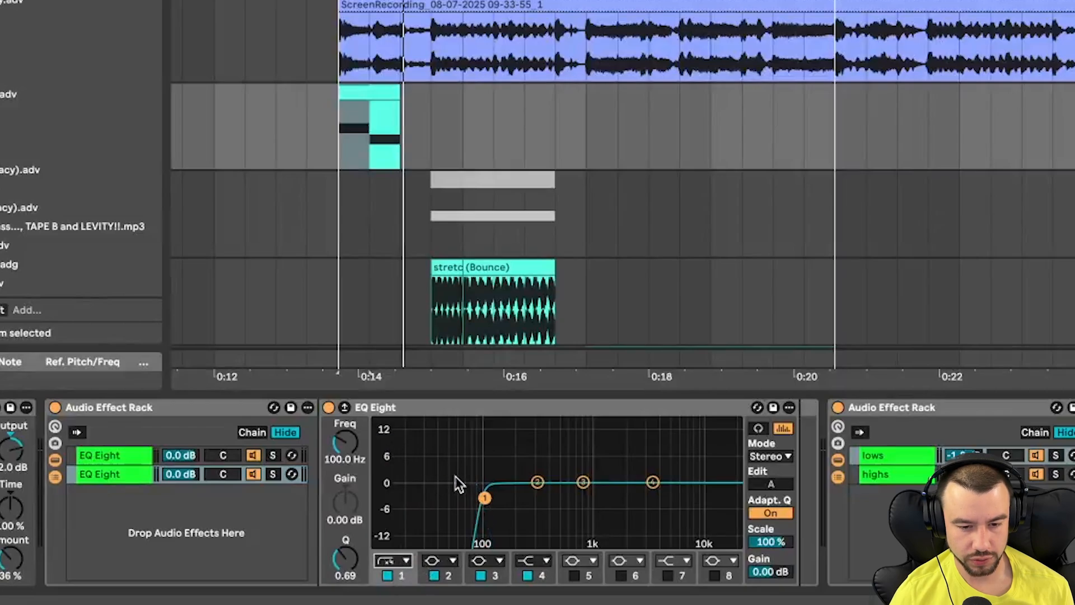
pyautogui.click(123, 477)
pyautogui.press('super+r')
pyautogui.write('high')
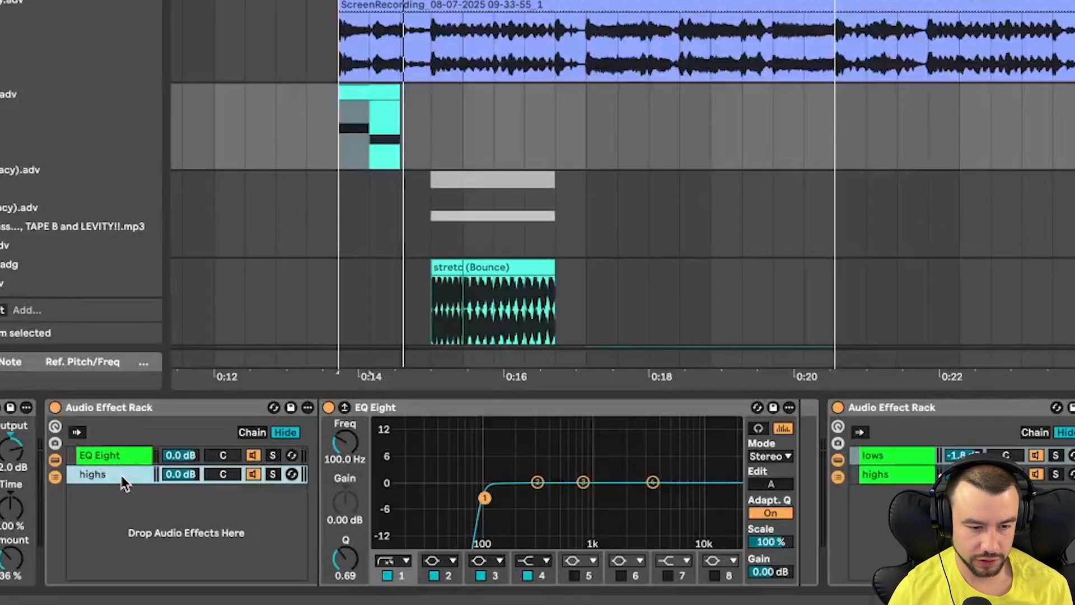
pyautogui.click(110, 456)
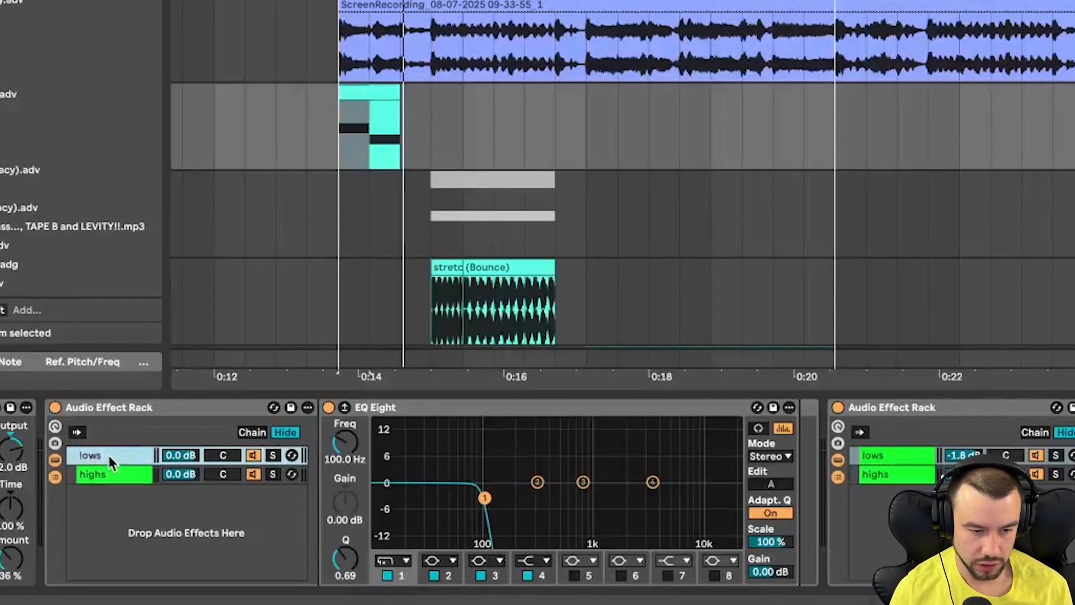
# - Select the highs chain and review its EQ Eight high-pass filter and the following Saturator
pyautogui.click(104, 477)
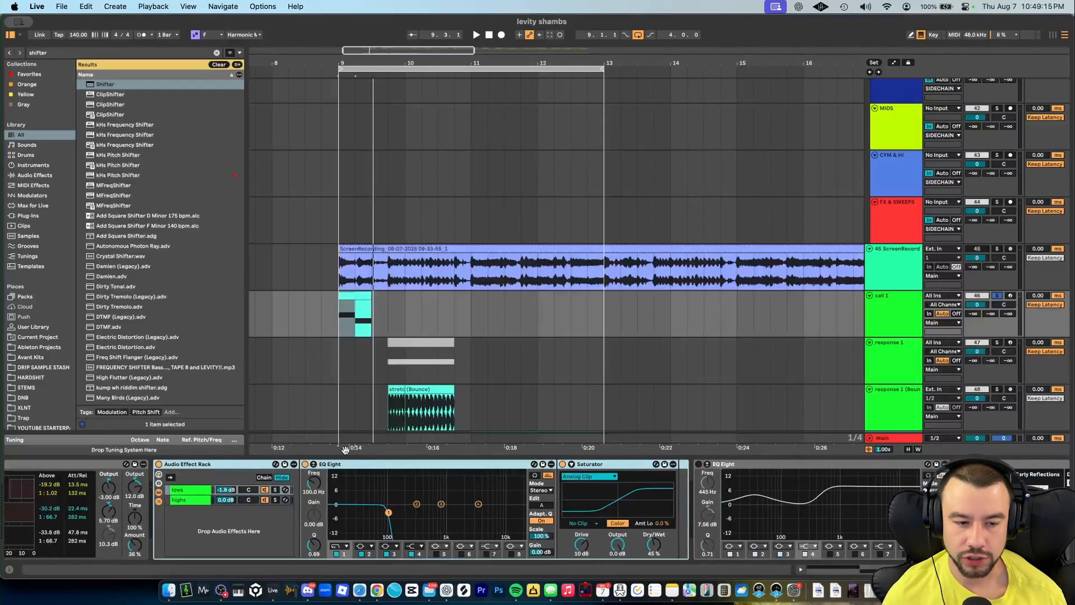
pyautogui.hscroll(4, 345, 449)
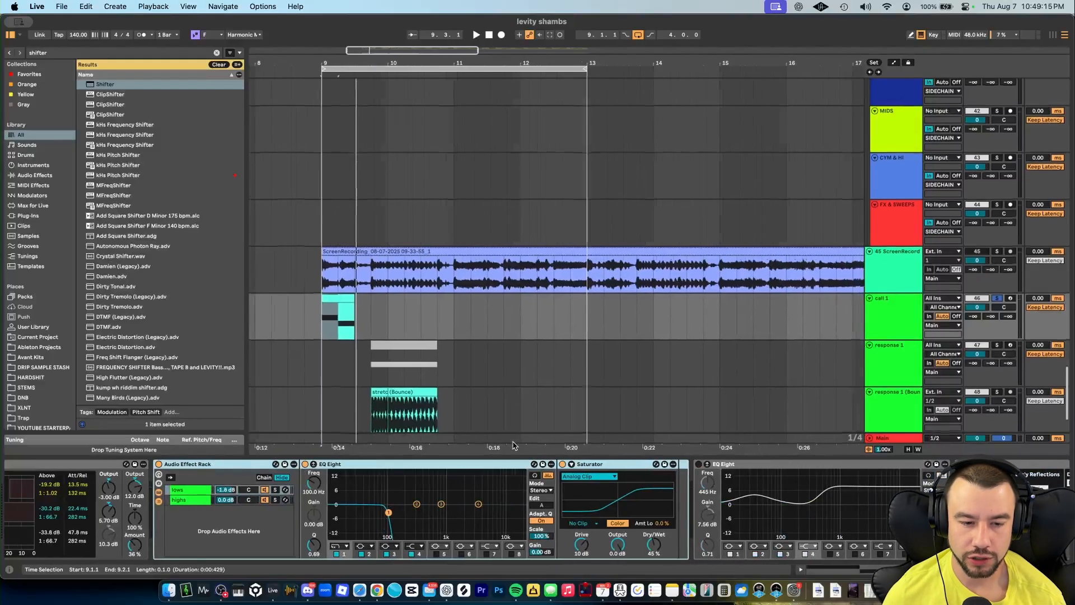
pyautogui.click(622, 470)
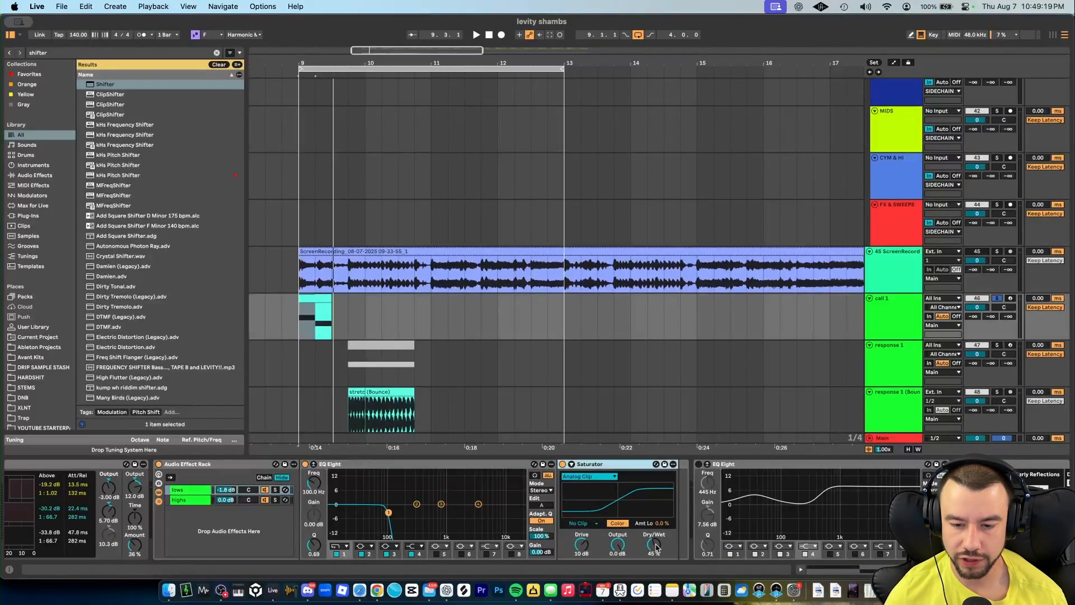
pyautogui.click(185, 501)
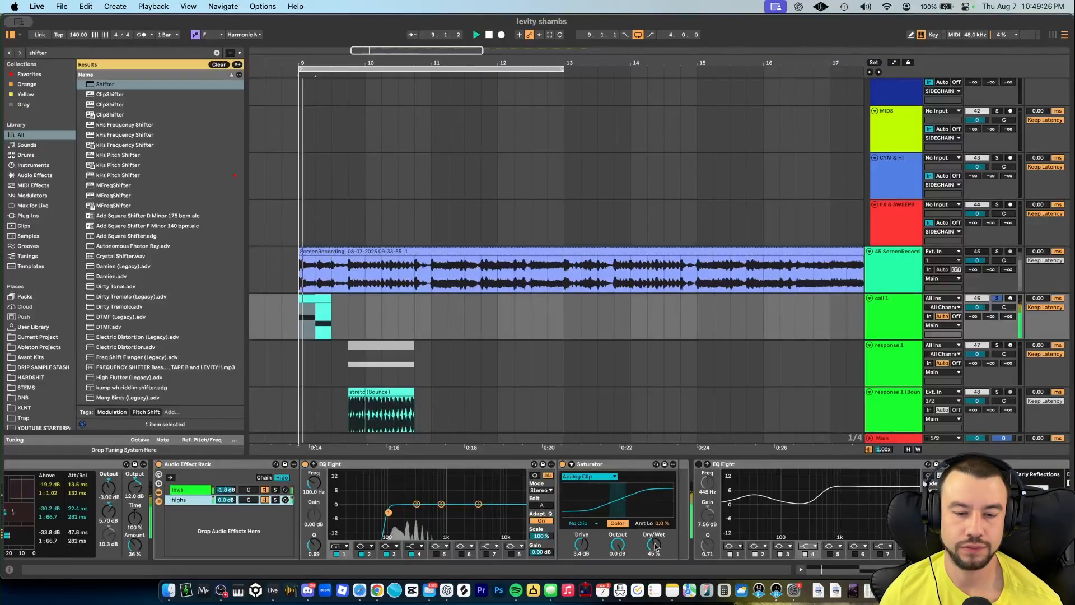
# - Solo the lows chain to audition it during playback, then solo the highs chain instead
pyautogui.click(276, 490)
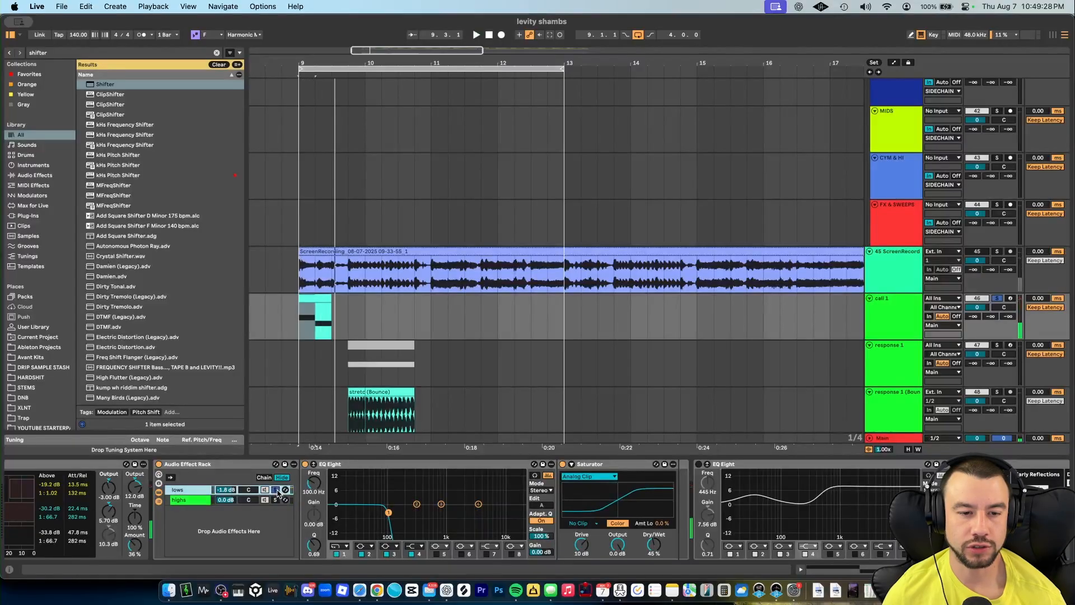
pyautogui.press('space')
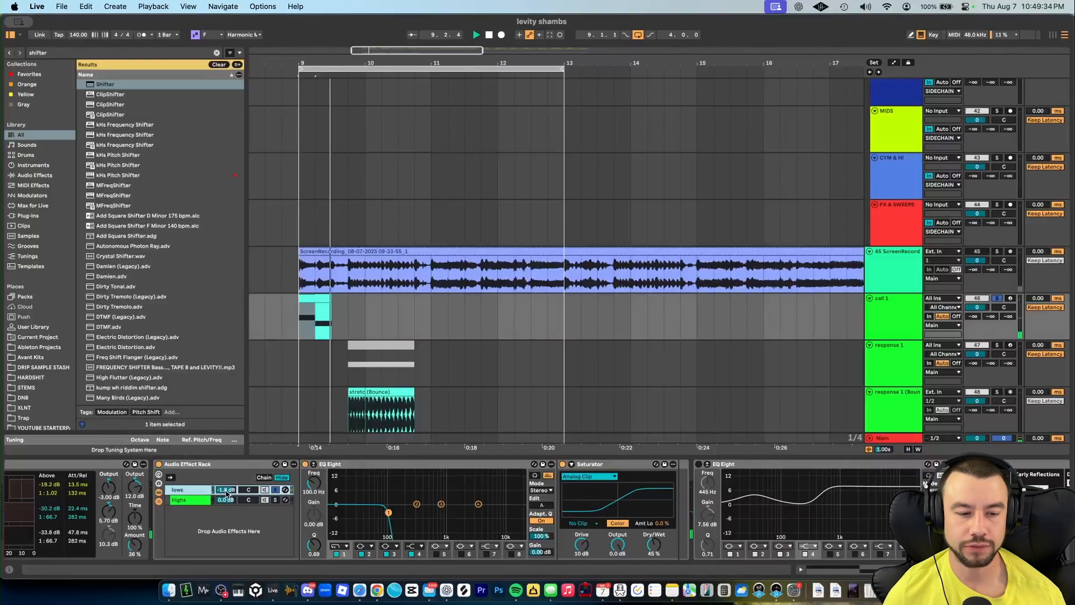
pyautogui.press('space')
pyautogui.click(275, 499)
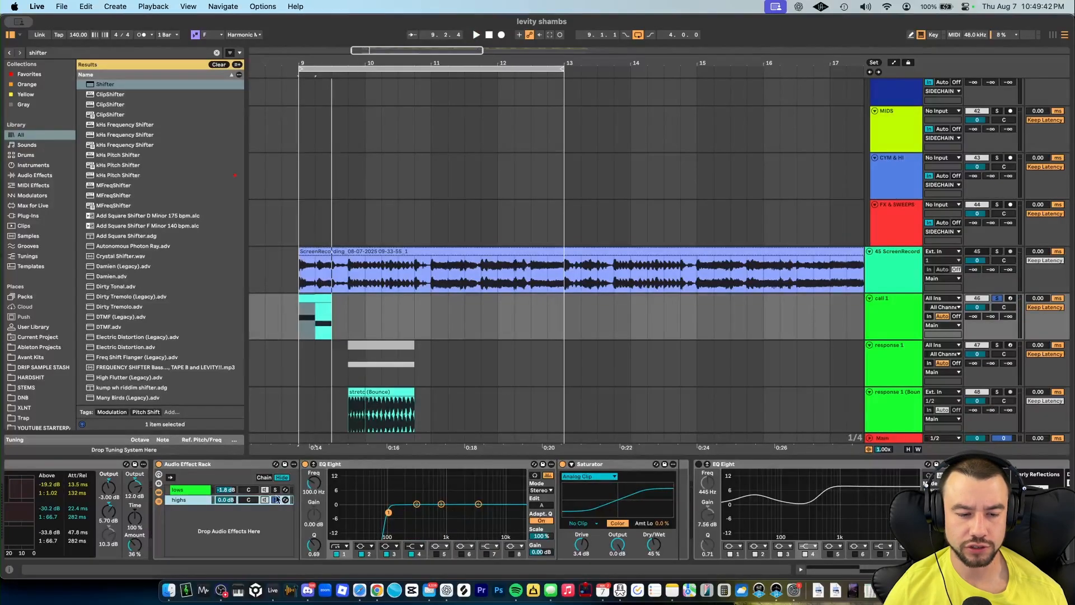
# - Turn on the EQ Eight after the Saturator and audition its bands during playback
pyautogui.hscroll(5, 457, 536)
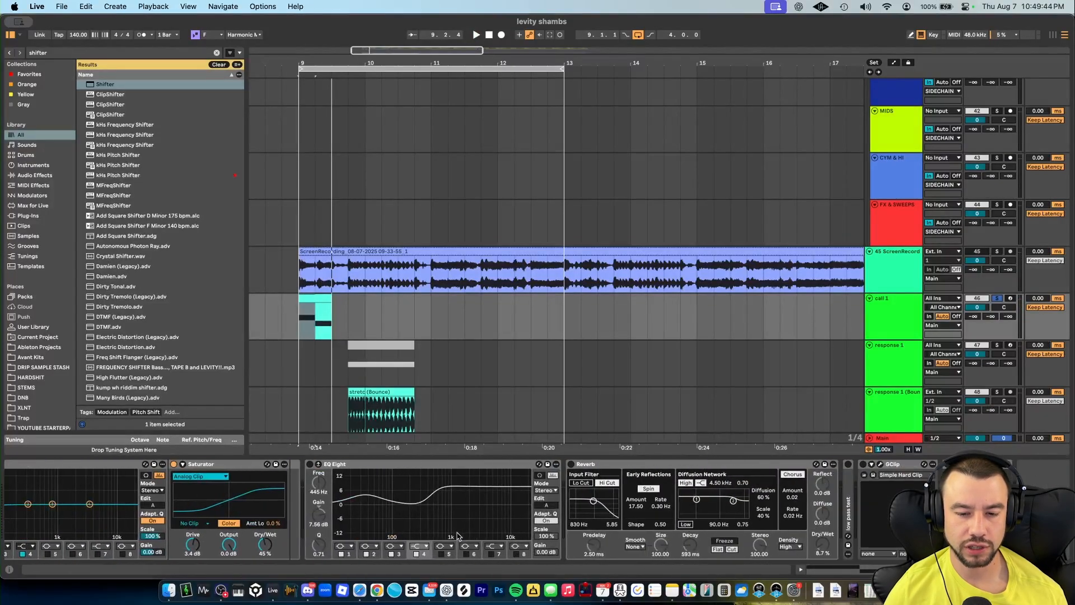
pyautogui.click(309, 464)
pyautogui.click(368, 496)
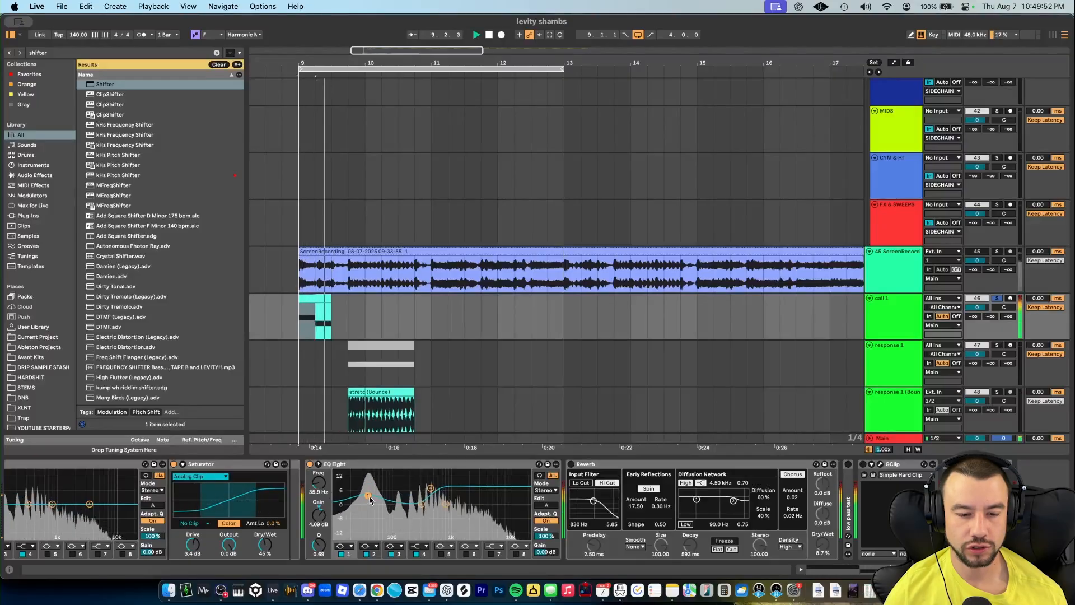
pyautogui.click(430, 488)
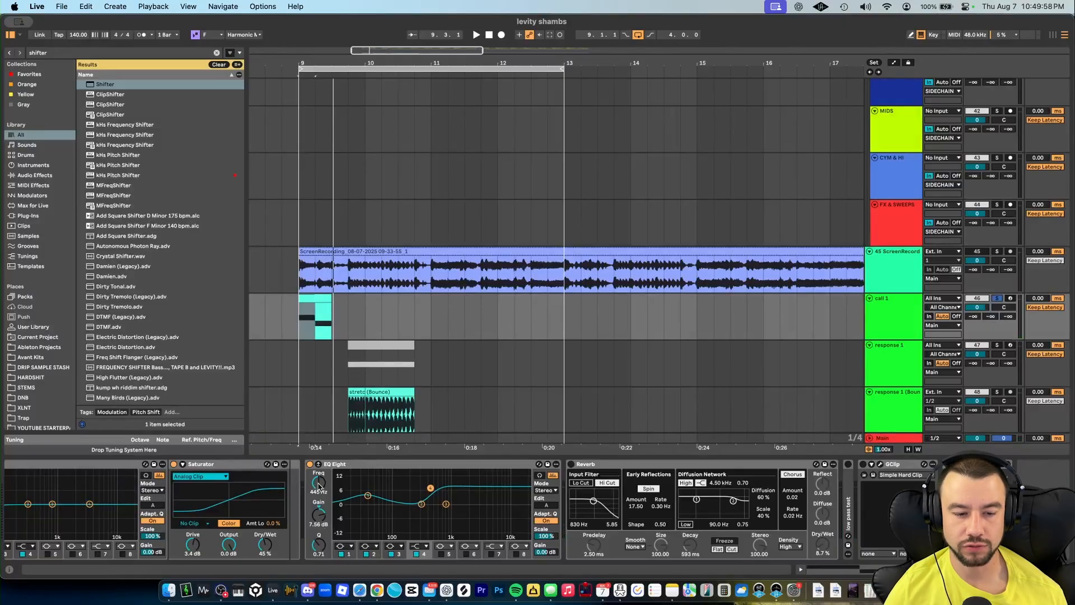
pyautogui.press('space')
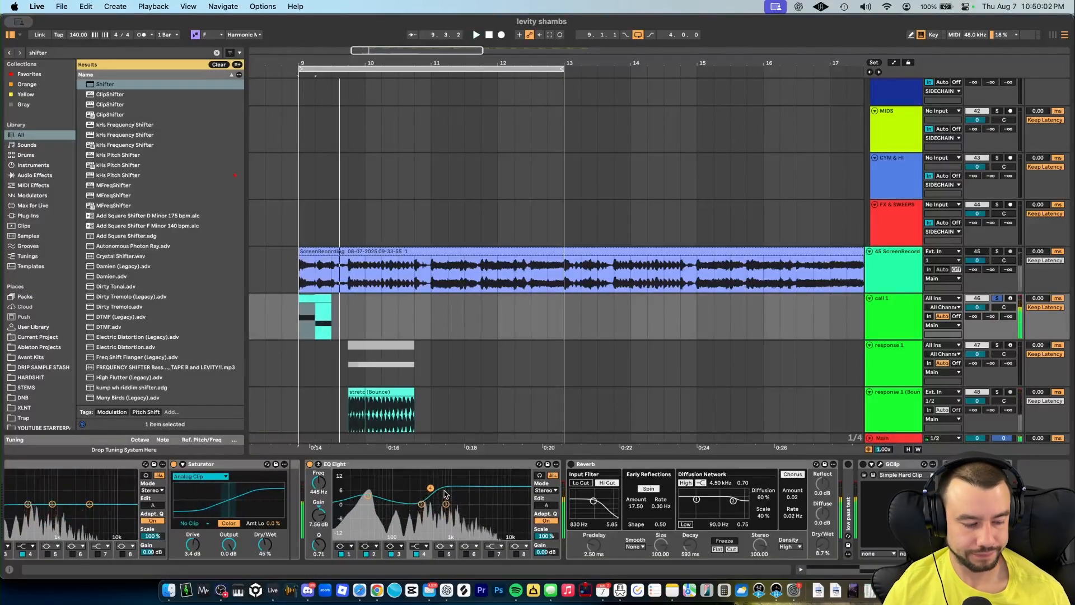
pyautogui.press('space')
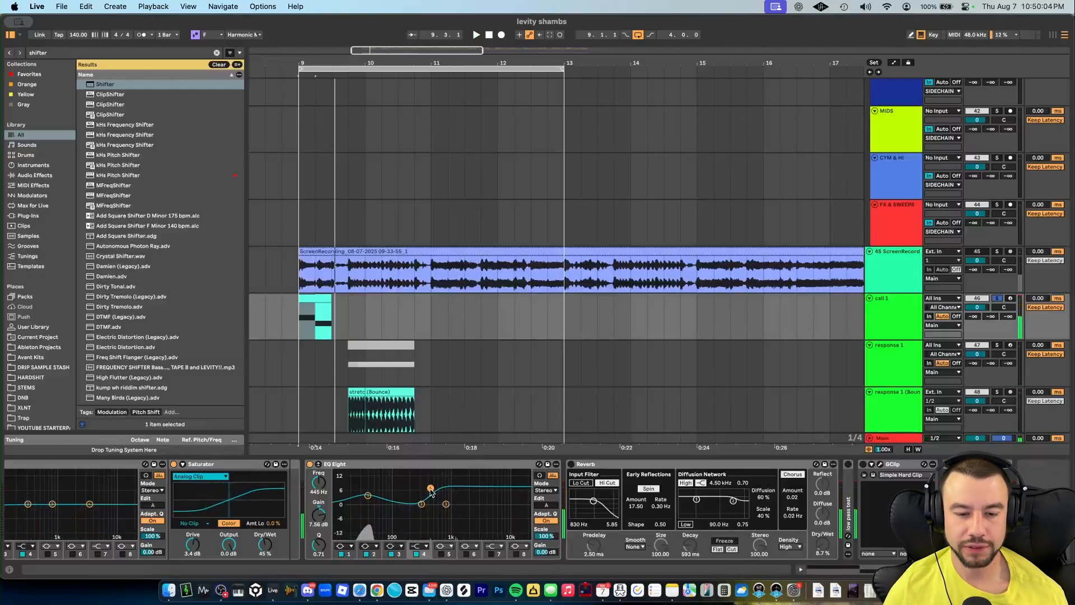
# - Turn on the Reverb device on the call track and audition it
pyautogui.click(572, 464)
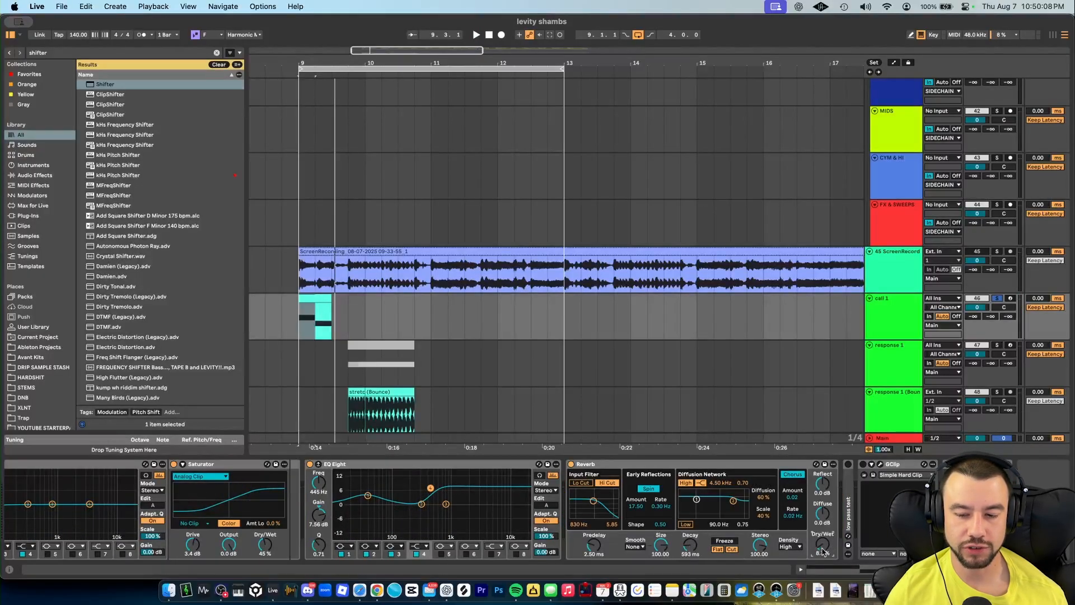
pyautogui.press('space')
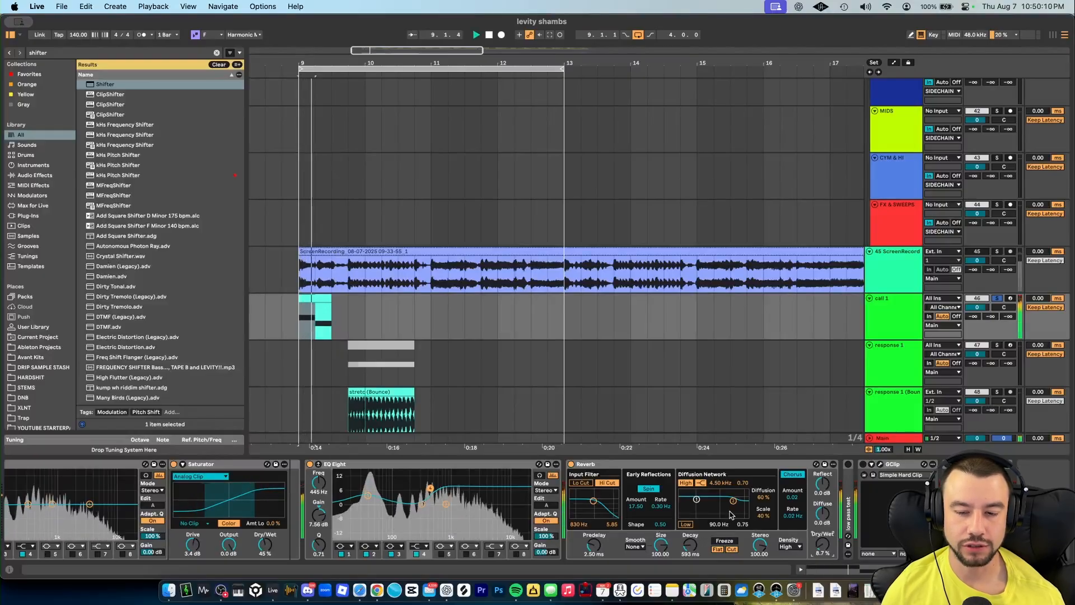
pyautogui.press('space')
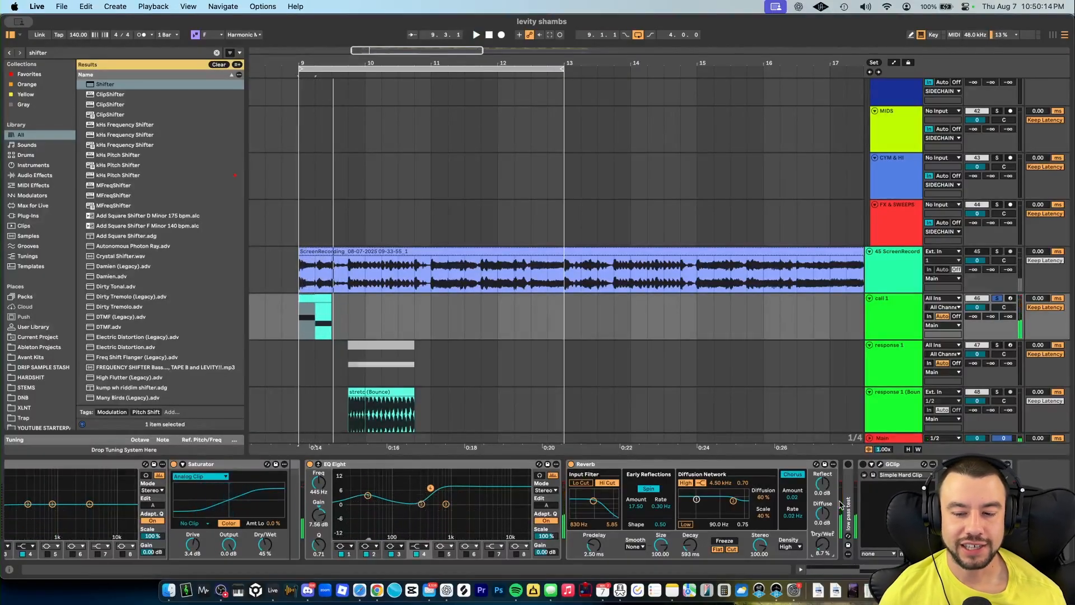
pyautogui.press('space')
# - Adjust the Reverb's input filter cut options and set its filter frequency to 5.07 kHz
pyautogui.press('space')
pyautogui.click(586, 484)
pyautogui.click(608, 484)
pyautogui.moveTo(594, 501); pyautogui.dragTo(606, 500)
pyautogui.press('space')
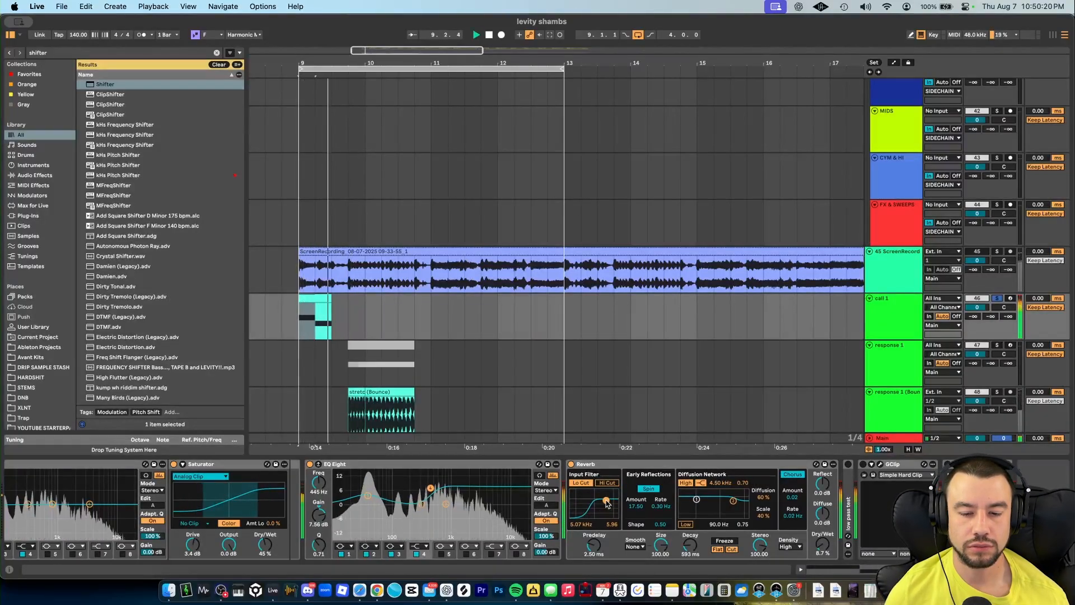
pyautogui.press('space')
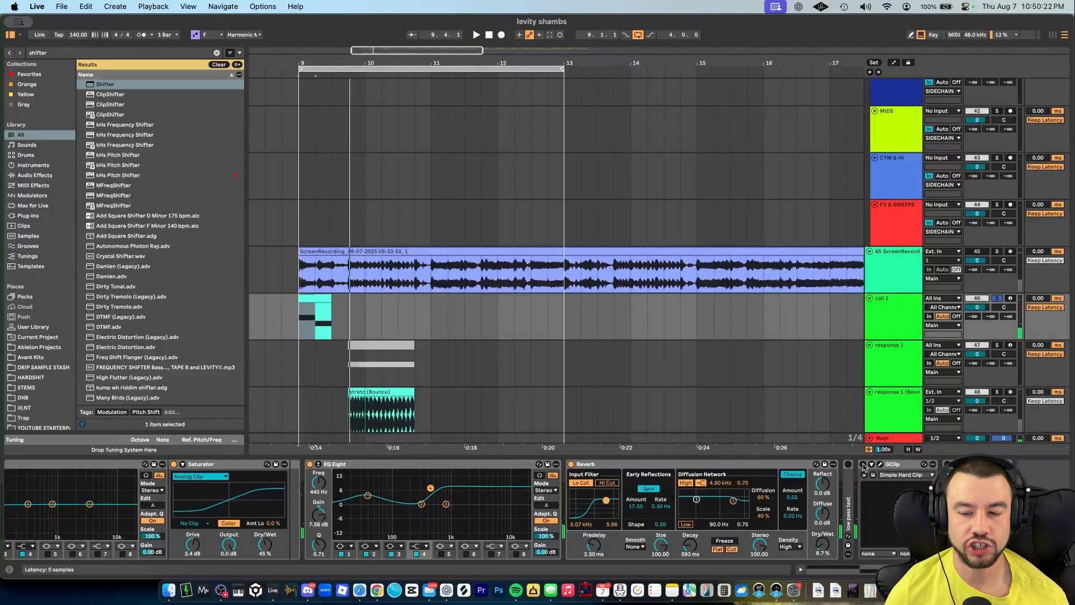
# - Open the GClip plugin window to check its settings, then close it
pyautogui.click(882, 466)
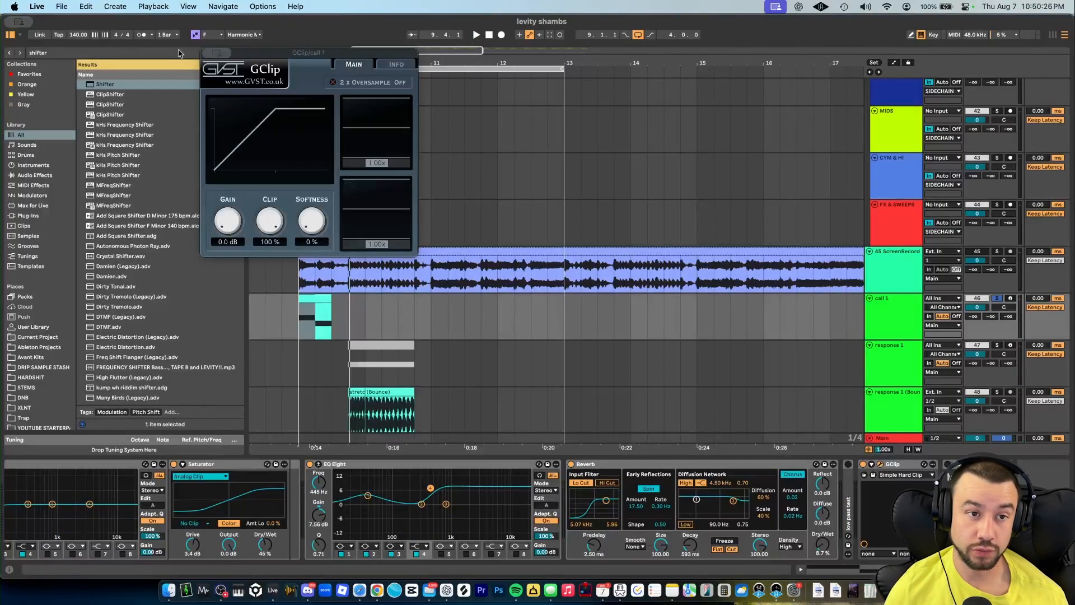
pyautogui.click(220, 53)
pyautogui.press('space')
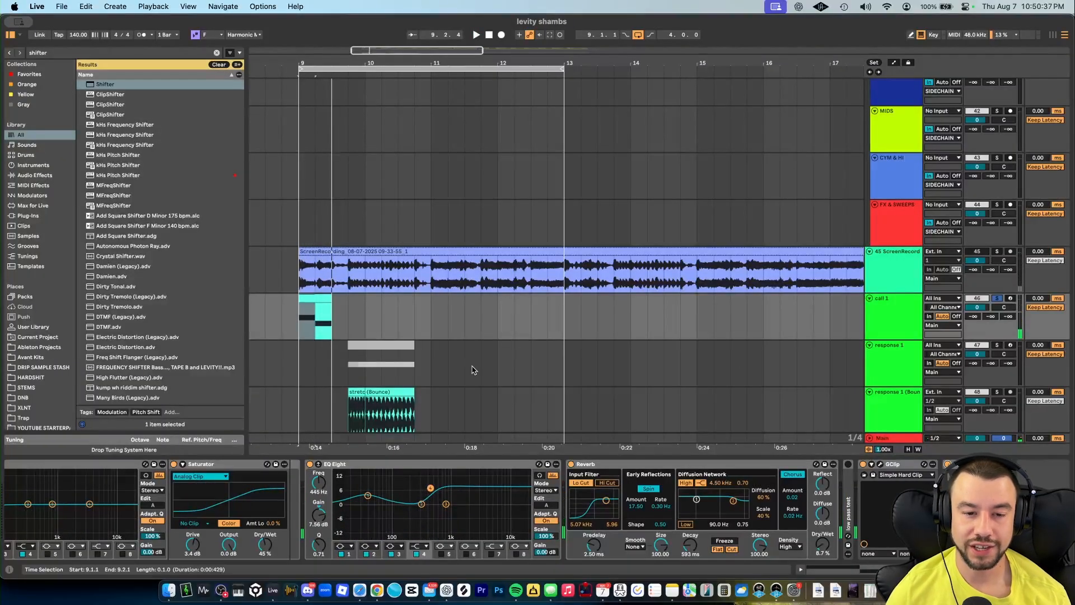
# - Set a time selection at the start of the call clip and play it back
pyautogui.scroll(-2, 473, 367)
pyautogui.hscroll(-2, 473, 367)
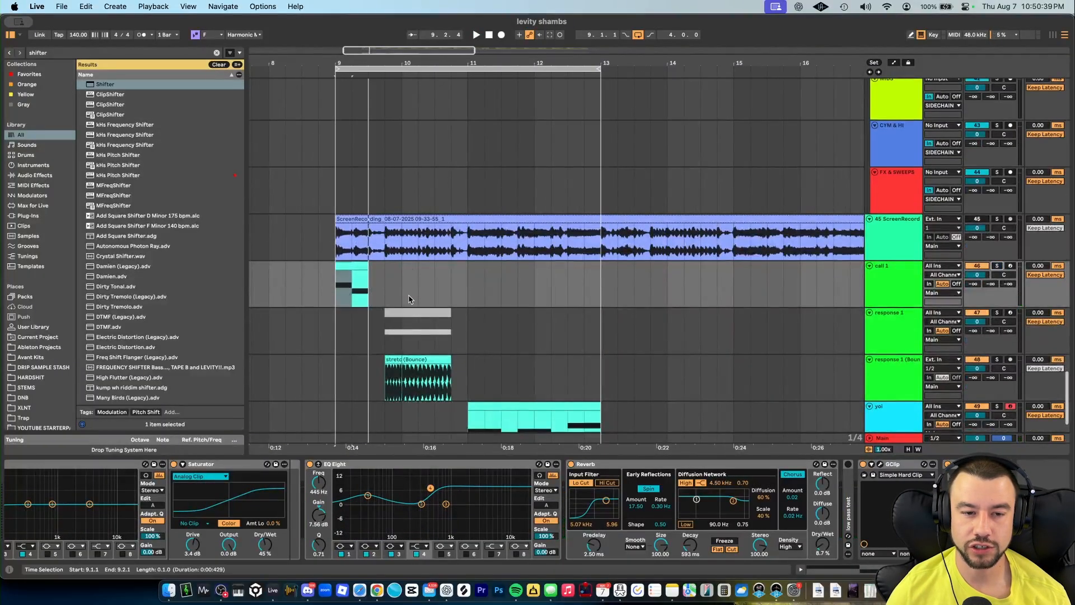
pyautogui.press('space')
pyautogui.scroll(3, 350, 316)
pyautogui.click(397, 278)
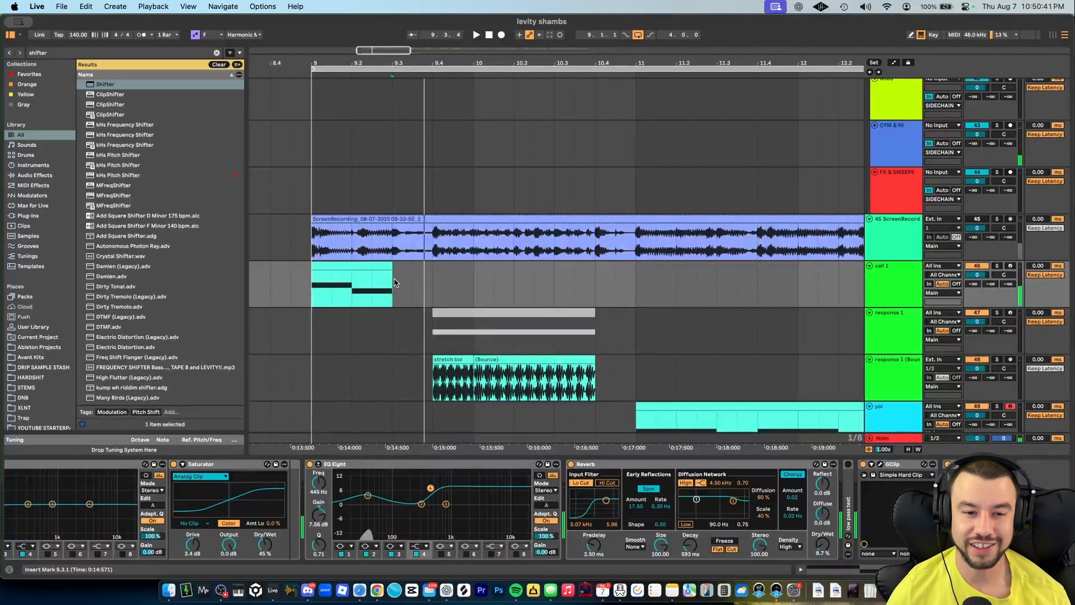
pyautogui.click(343, 262)
pyautogui.press('space')
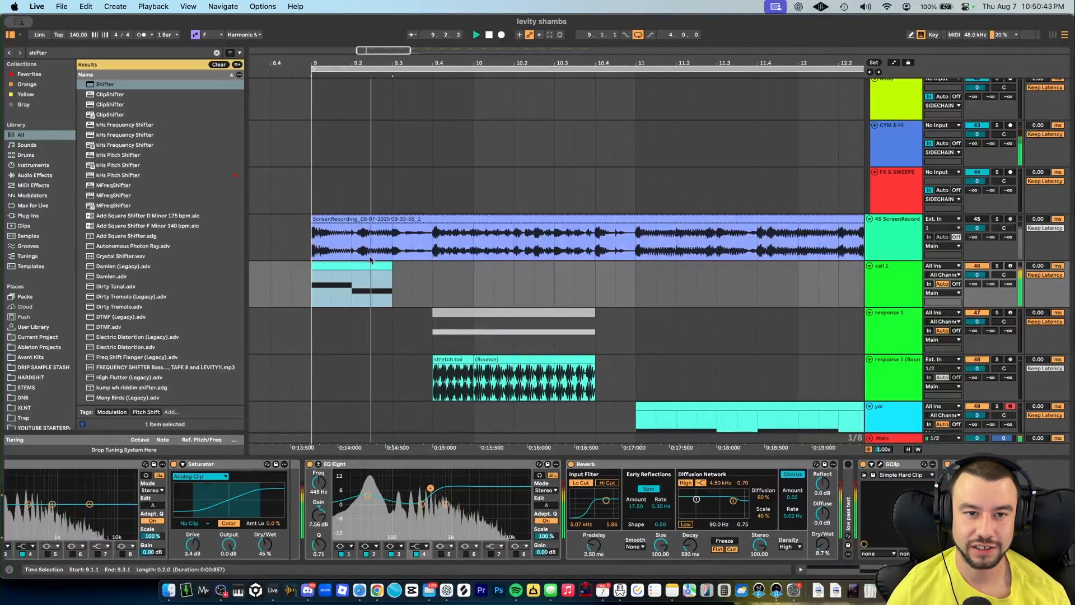
# - Compare the device chains of the response 1 and call 1 tracks
pyautogui.scroll(-2, 423, 373)
pyautogui.scroll(-2, 424, 374)
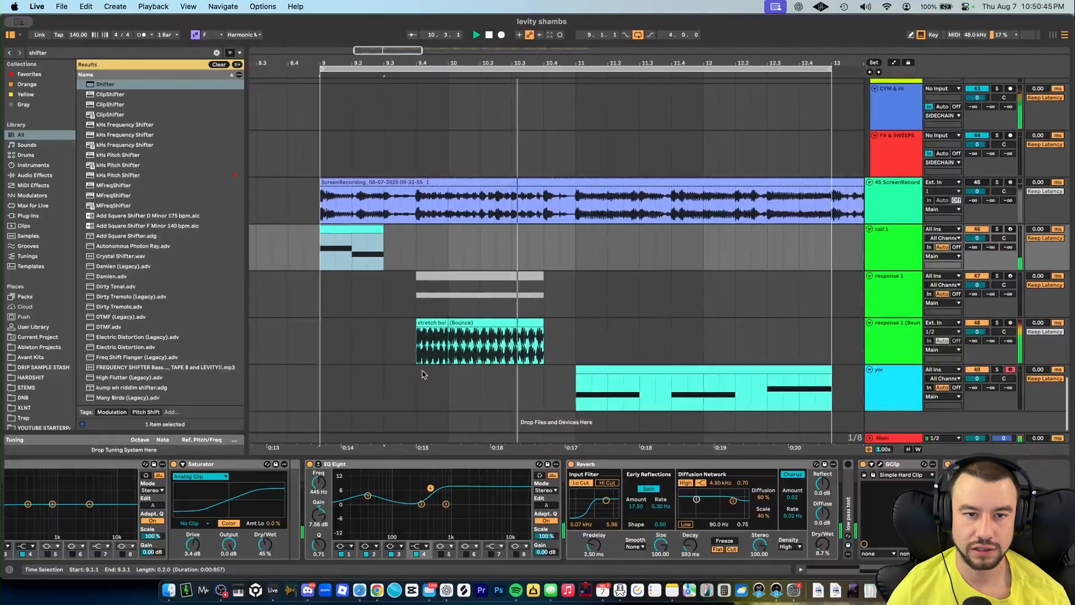
pyautogui.click(882, 303)
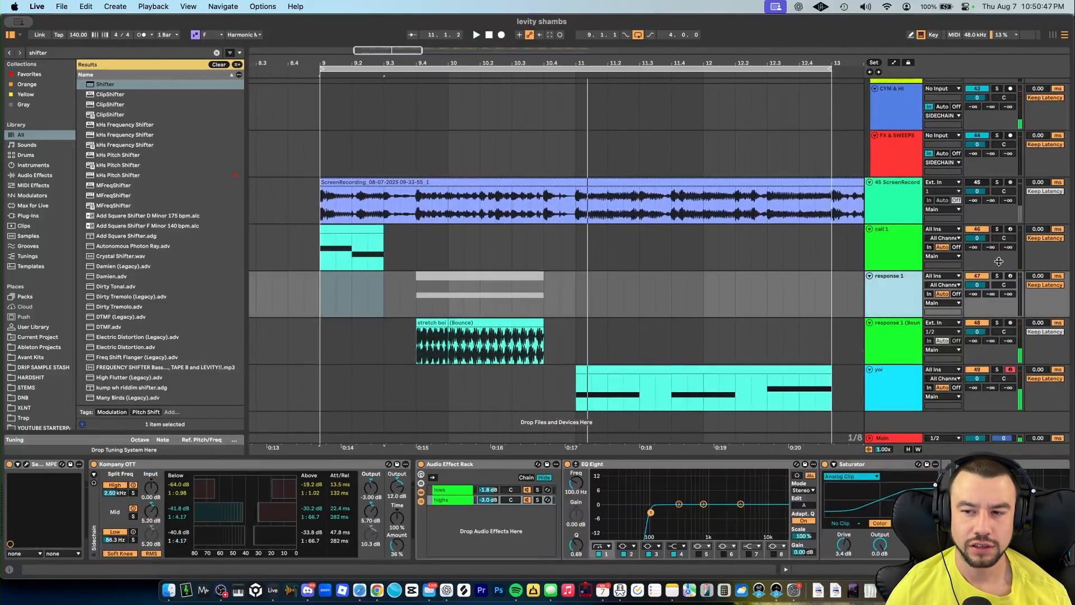
pyautogui.click(895, 238)
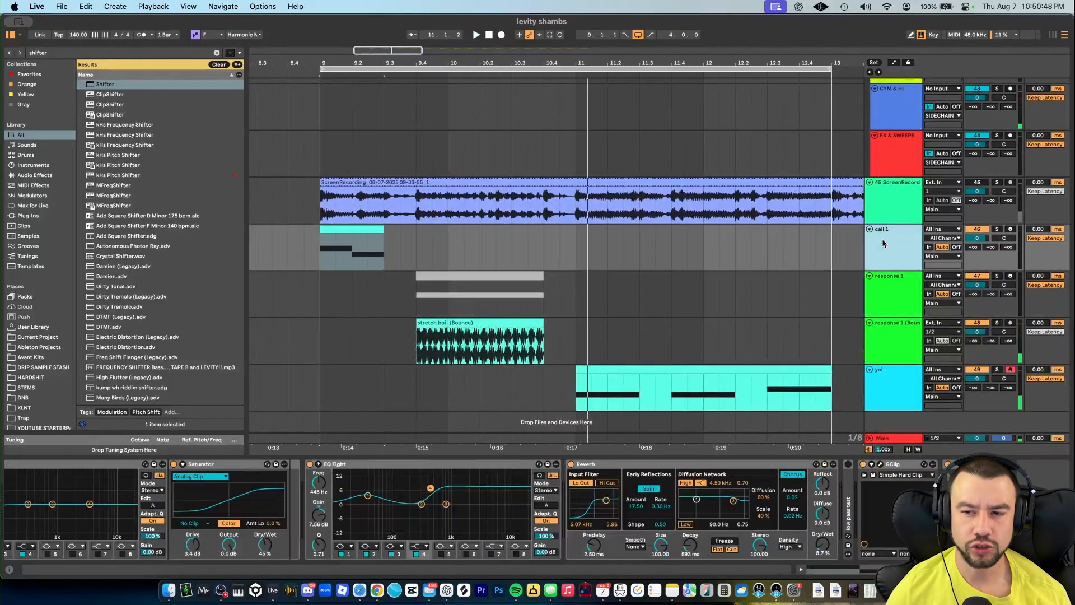
pyautogui.click(896, 292)
pyautogui.click(997, 276)
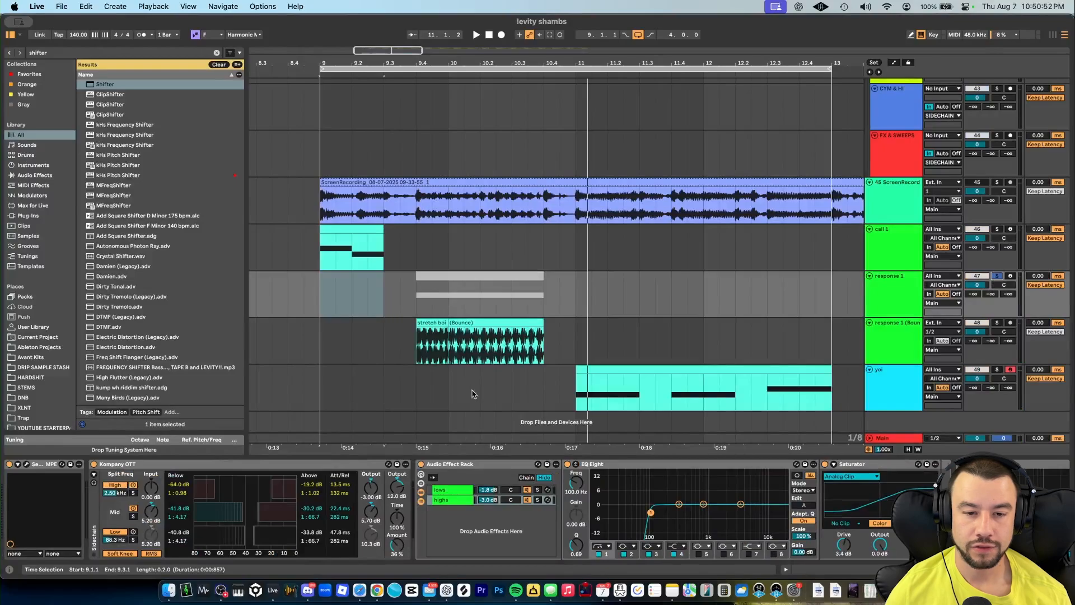
# - Select the response region across the response 1 and bounce clips and play it back
pyautogui.click(417, 351)
pyautogui.click(461, 276)
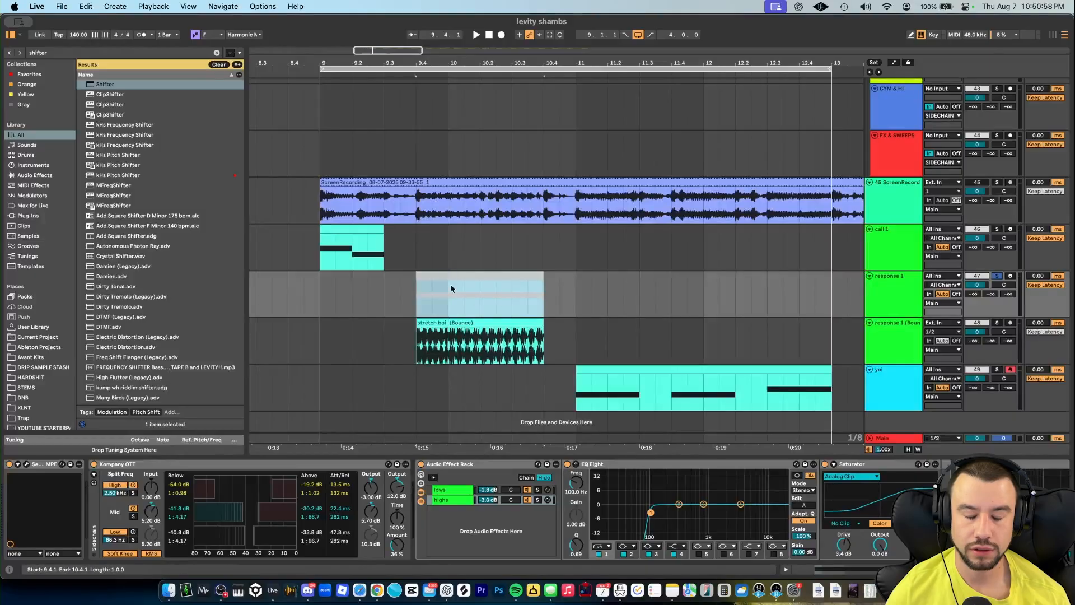
pyautogui.click(424, 350)
pyautogui.scroll(3, 442, 336)
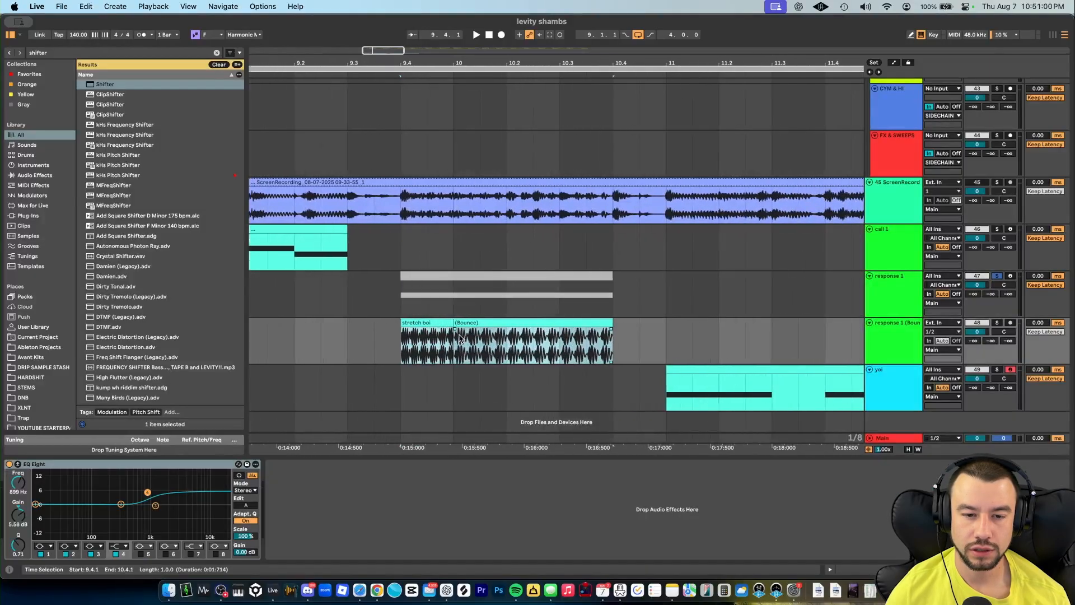
pyautogui.moveTo(456, 336); pyautogui.dragTo(412, 331)
pyautogui.scroll(2, 442, 347)
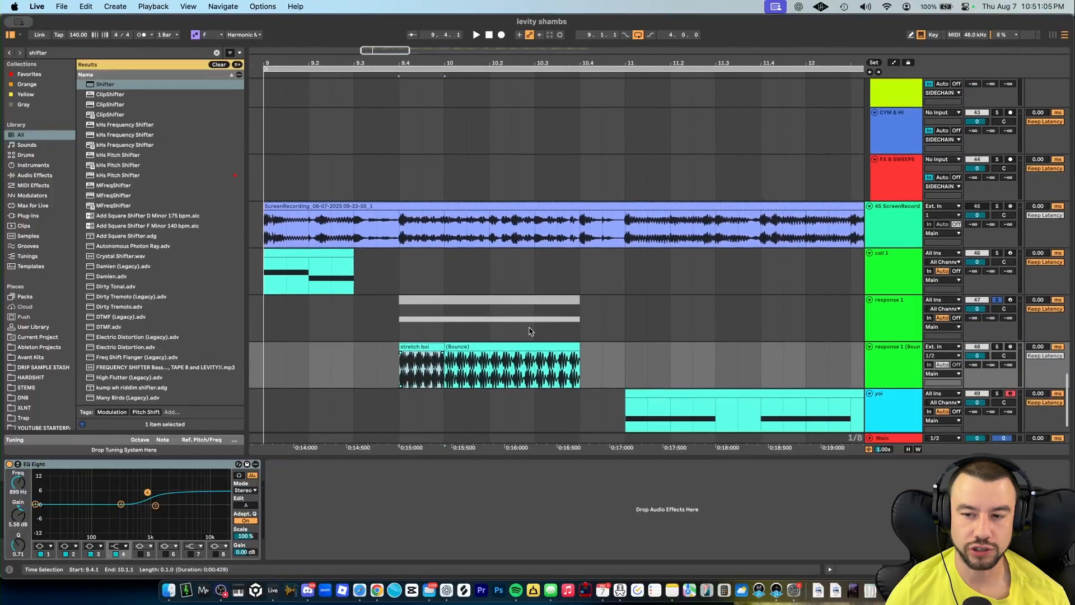
pyautogui.click(903, 308)
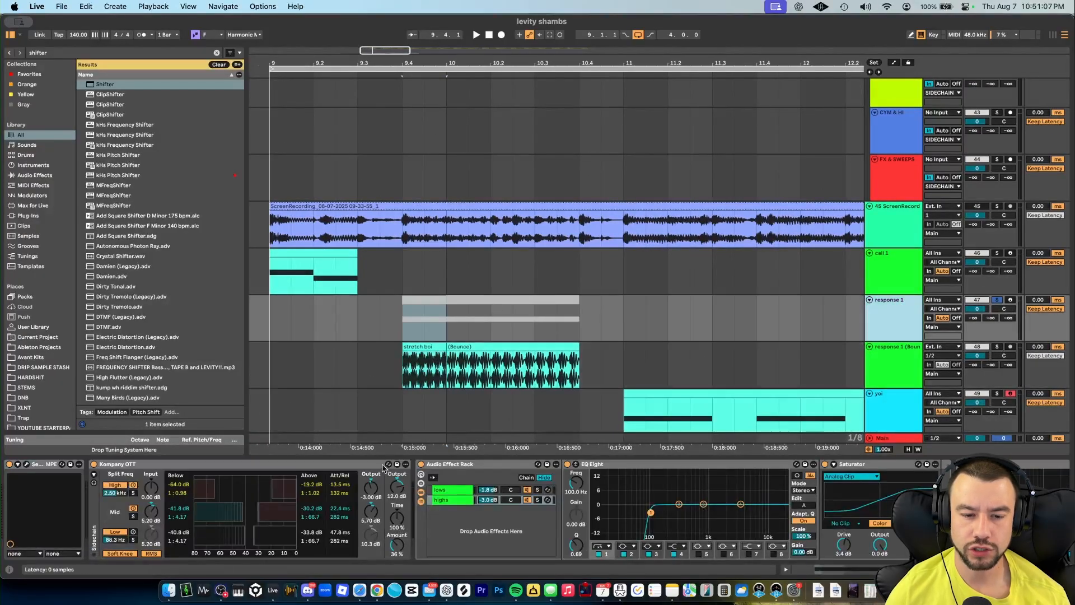
pyautogui.press('space')
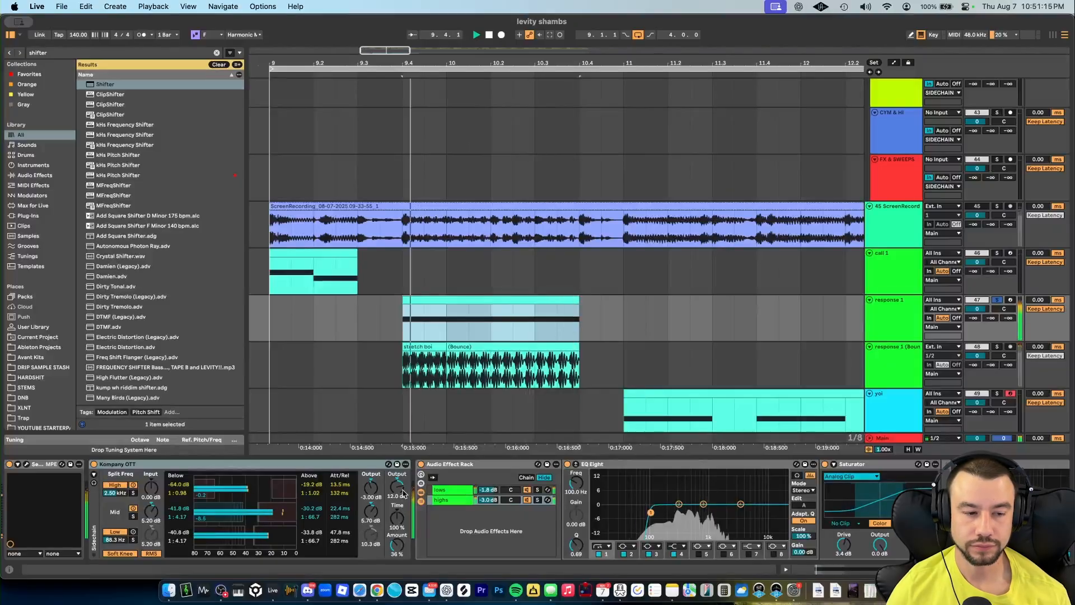
# - Bypass the Kompany OTT on the response 1 track and open its Serum 2 instrument
pyautogui.hscroll(10, 395, 499)
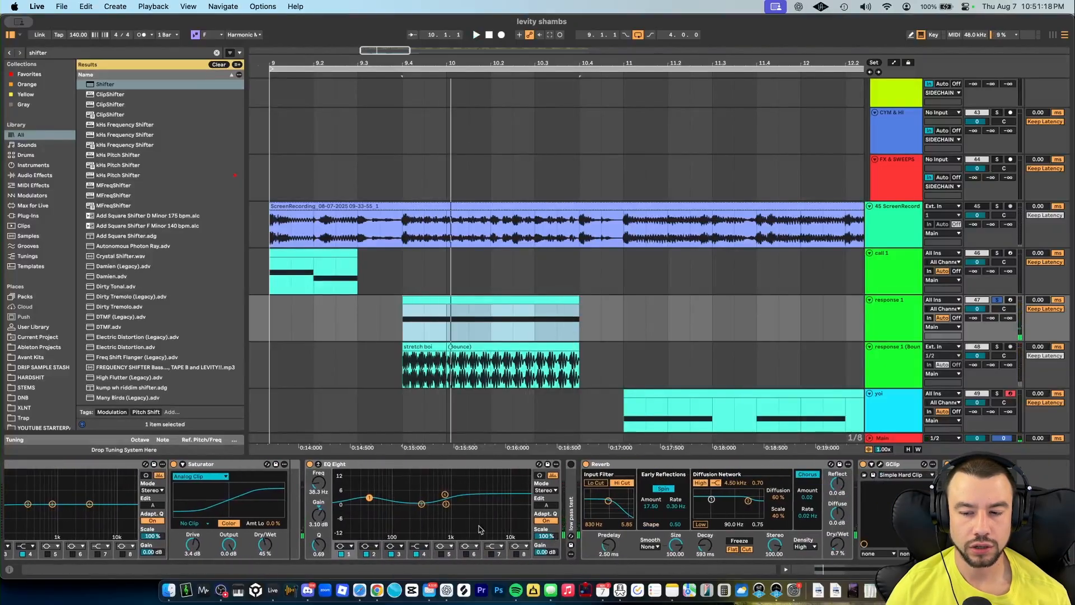
pyautogui.hscroll(-4, 482, 530)
pyautogui.hscroll(-6, 159, 466)
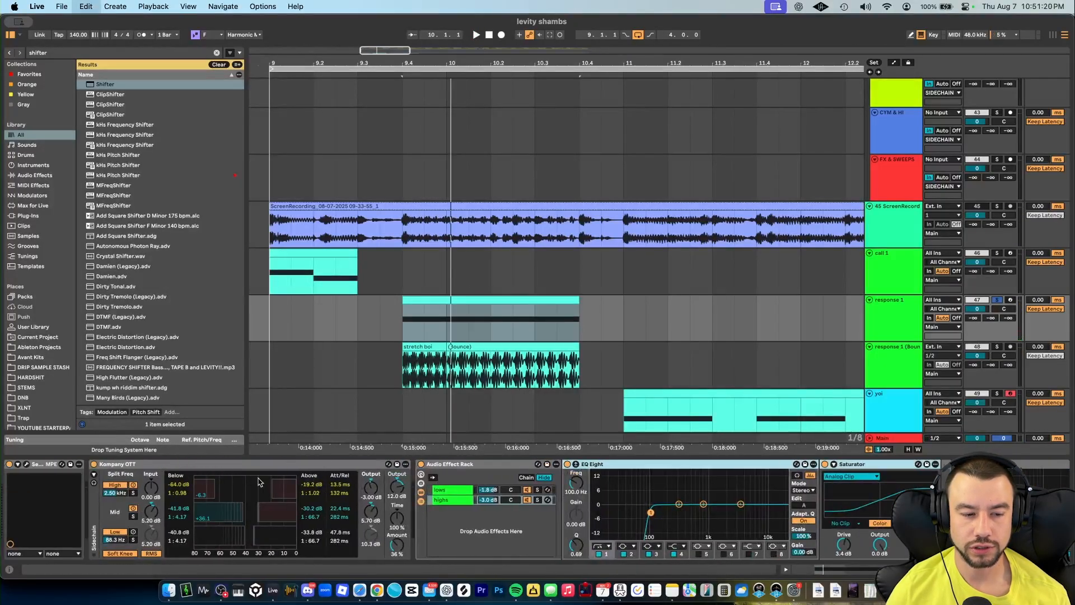
pyautogui.click(93, 464)
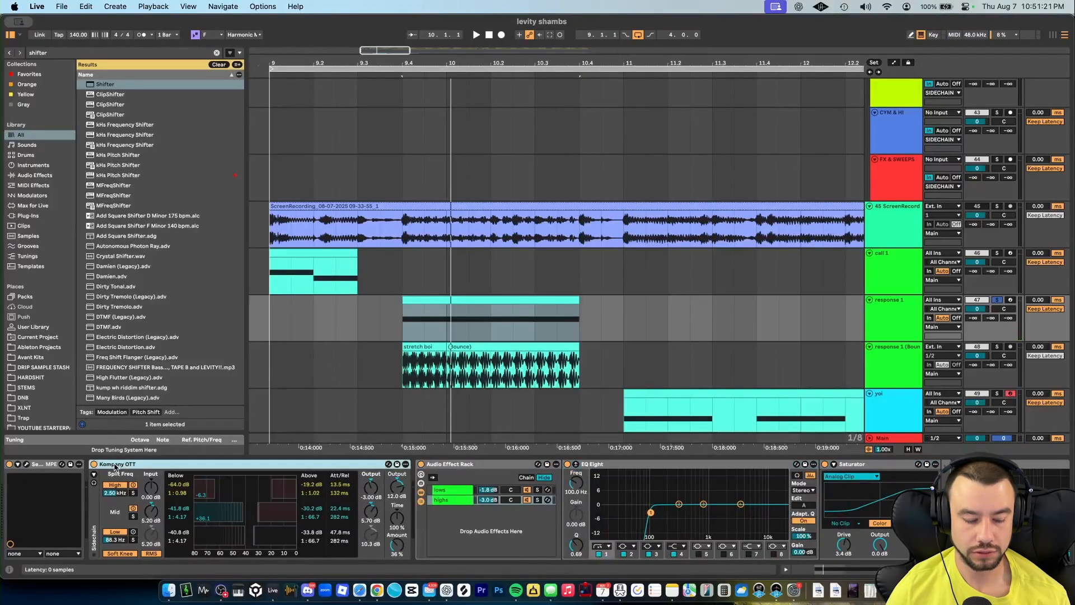
pyautogui.click(26, 464)
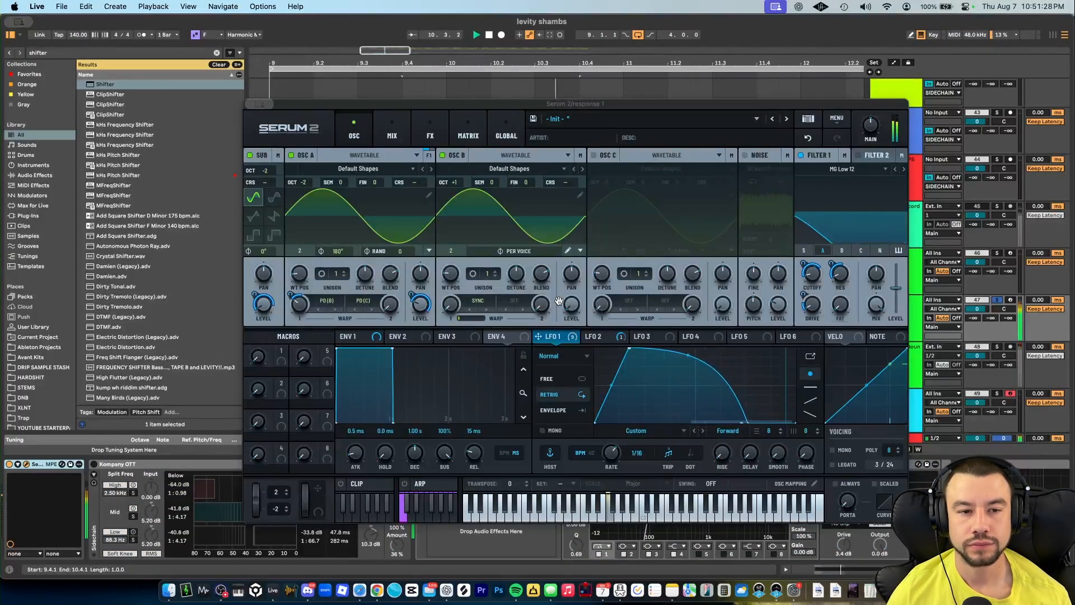
# - Switch off the sub oscillator, oscillator B and filter 1 in Serum to isolate oscillator A
pyautogui.click(430, 132)
pyautogui.click(343, 141)
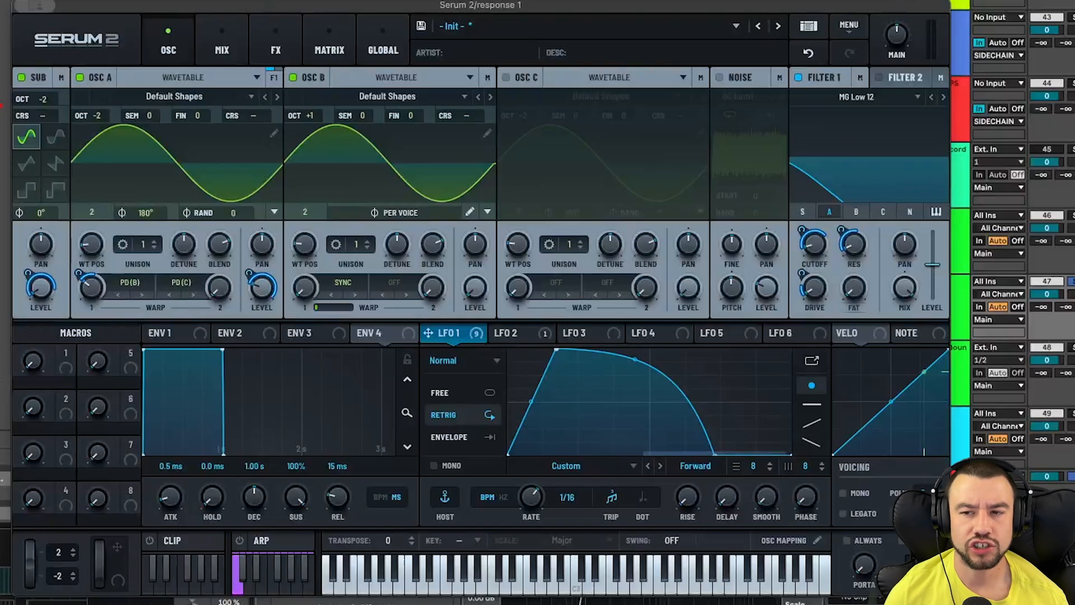
pyautogui.click(849, 26)
pyautogui.click(383, 13)
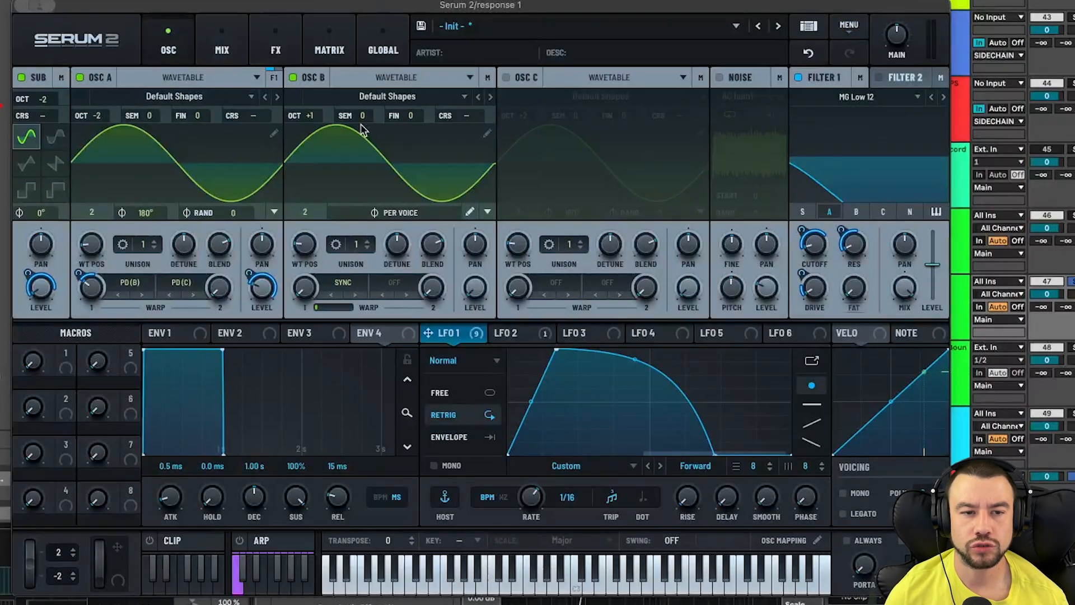
pyautogui.click(51, 75)
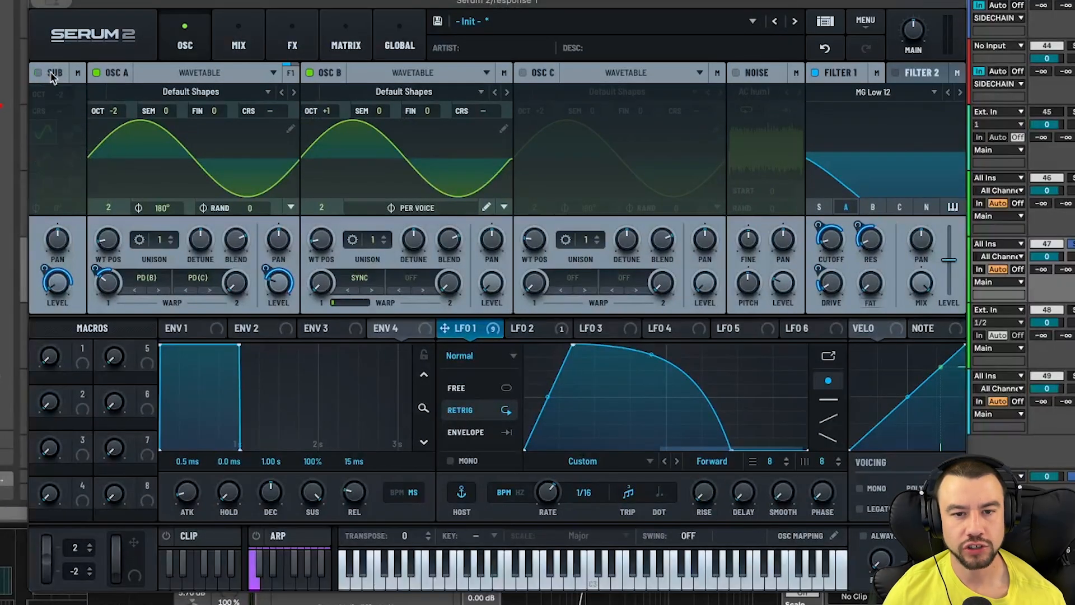
pyautogui.click(328, 77)
pyautogui.click(816, 75)
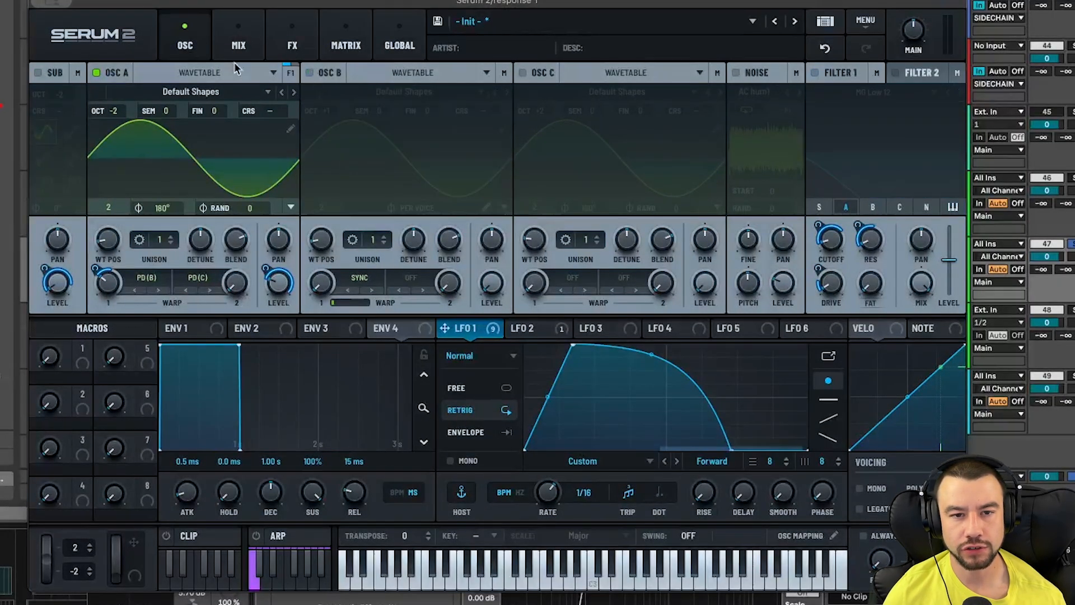
# - Bypass the compressor, Splitter L/H and filter effects in the FX section
pyautogui.click(293, 40)
pyautogui.click(196, 126)
pyautogui.click(196, 157)
pyautogui.click(196, 283)
pyautogui.click(183, 43)
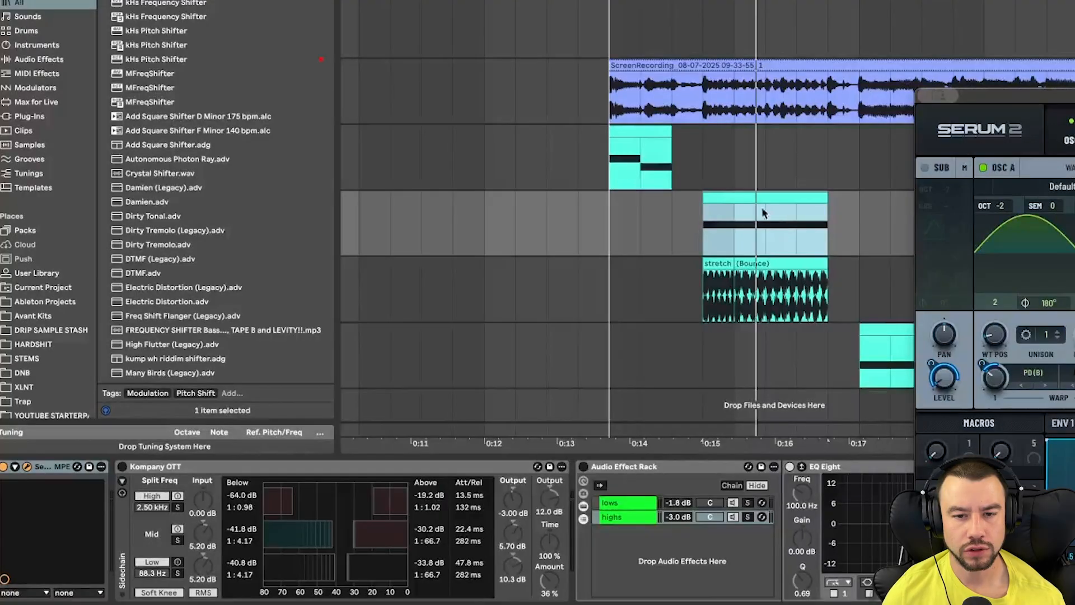
# - Examine oscillator A's warp mode options and the LFO 1 and LFO 2 shapes while playing the sound
pyautogui.doubleClick(749, 201)
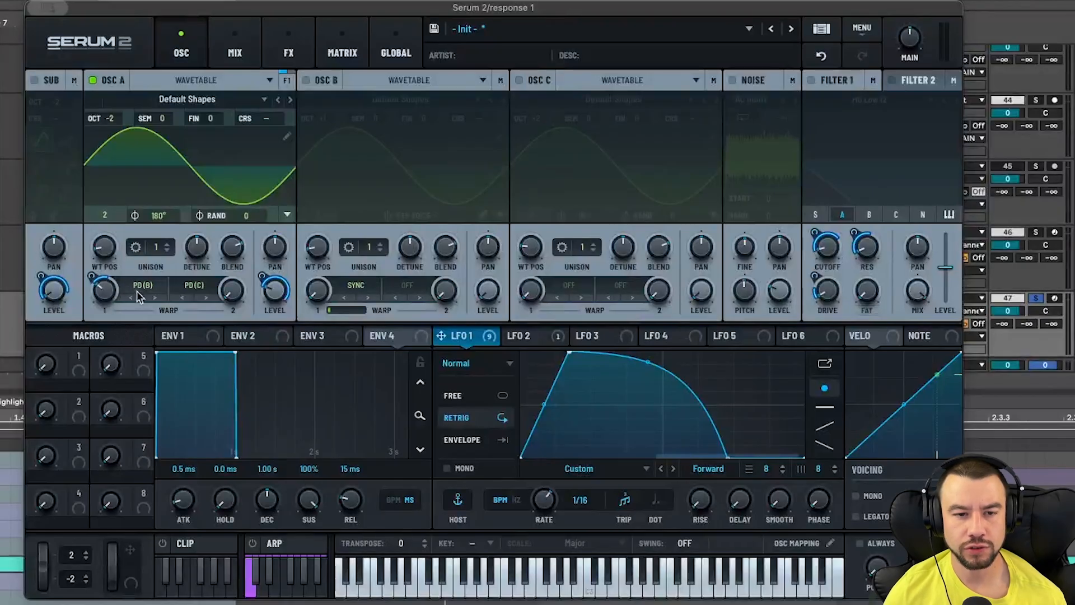
pyautogui.click(139, 286)
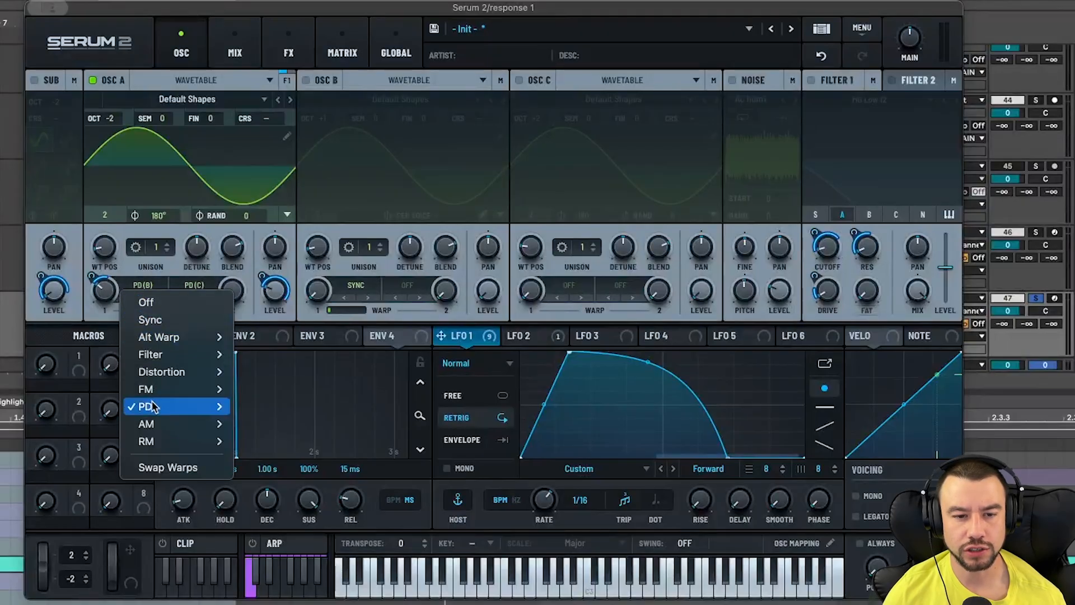
pyautogui.click(162, 273)
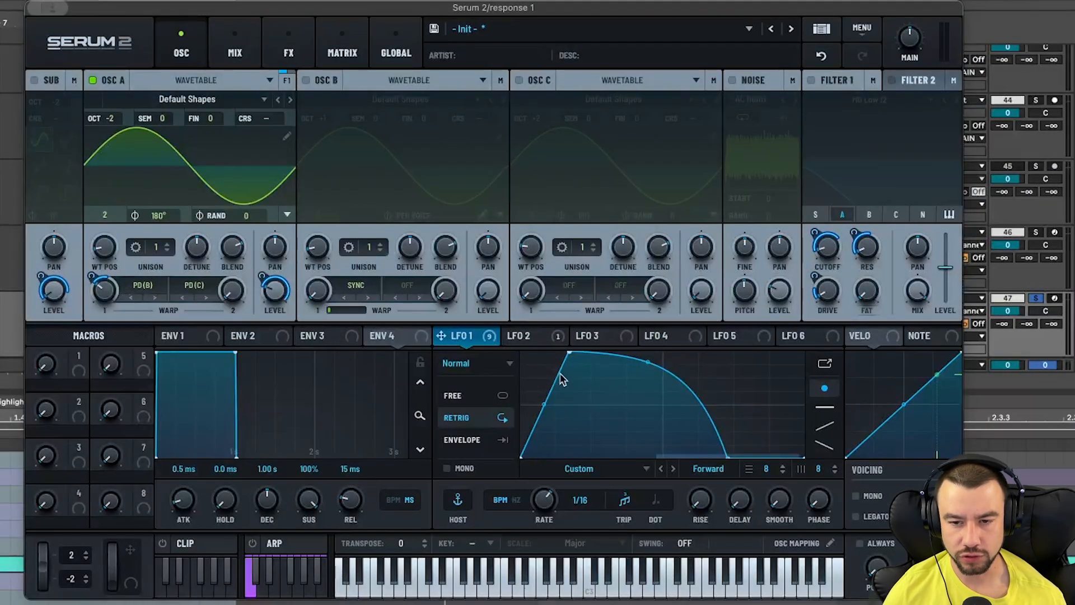
pyautogui.press('space')
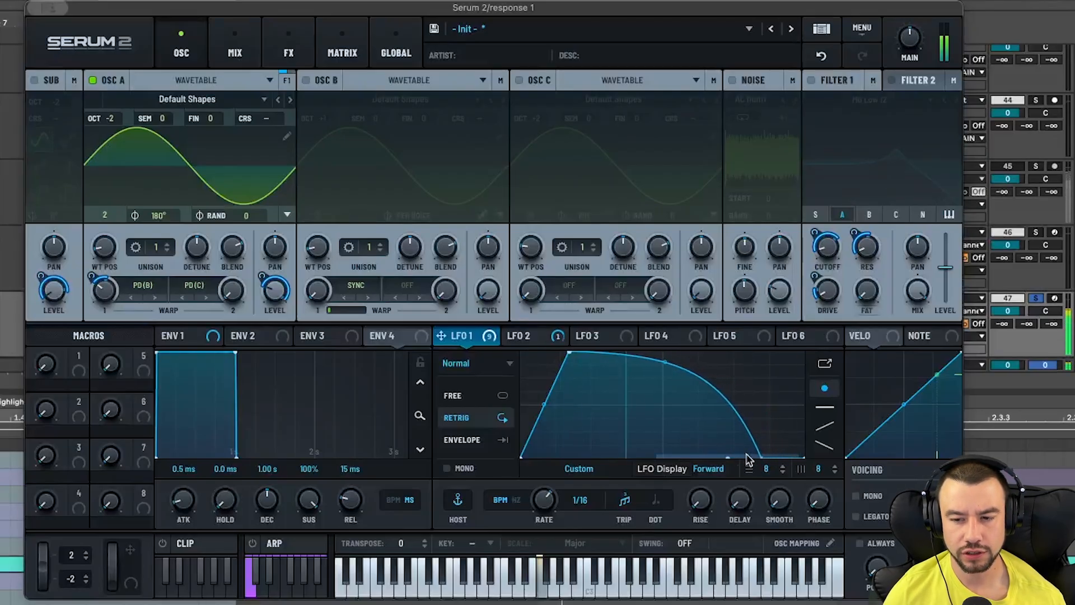
pyautogui.click(533, 337)
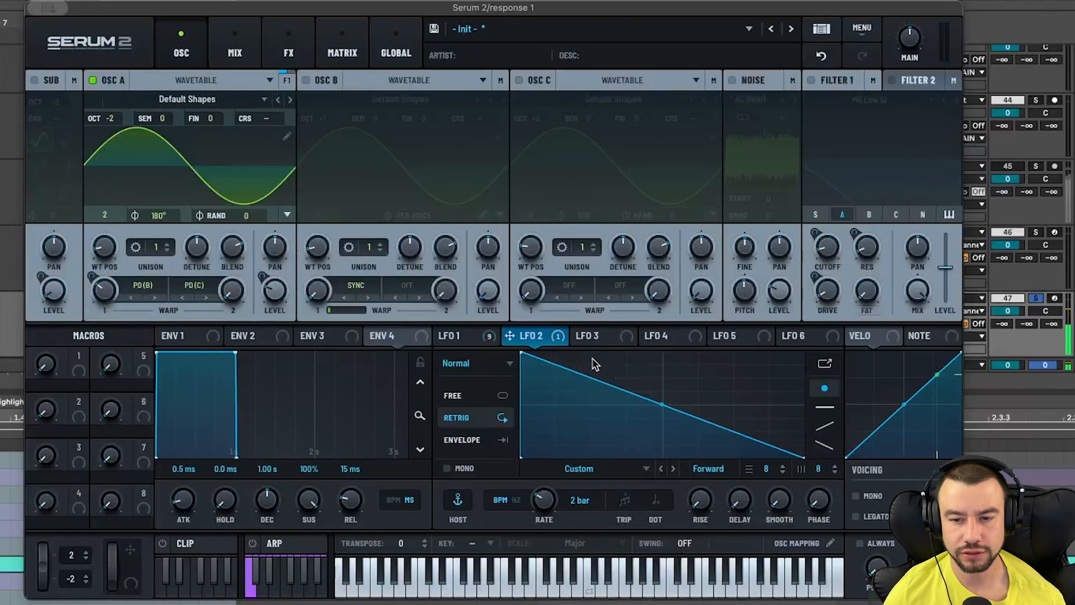
pyautogui.click(461, 336)
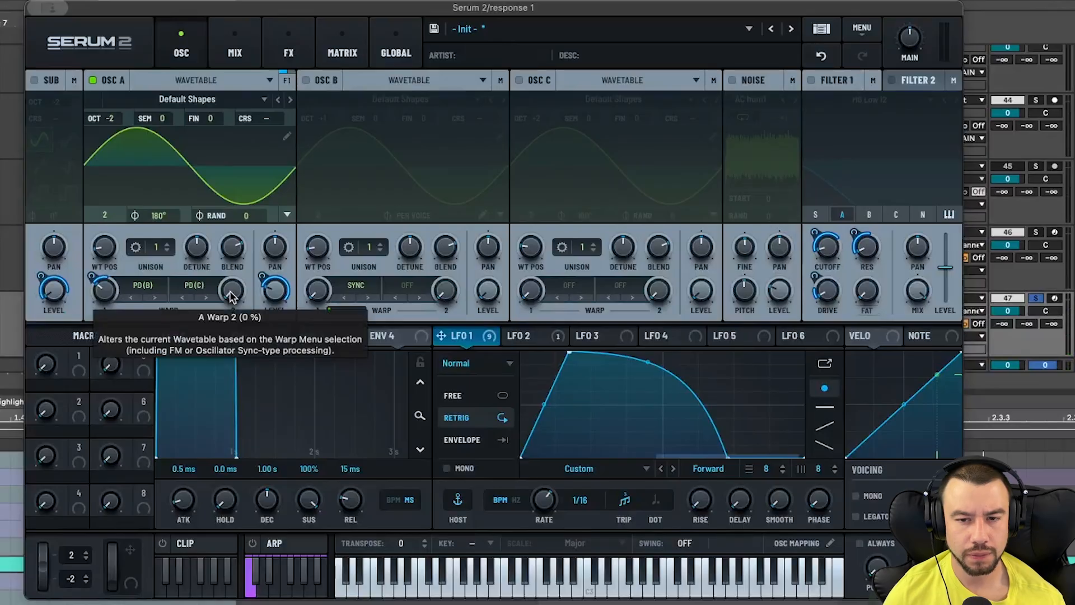
pyautogui.moveTo(275, 297)
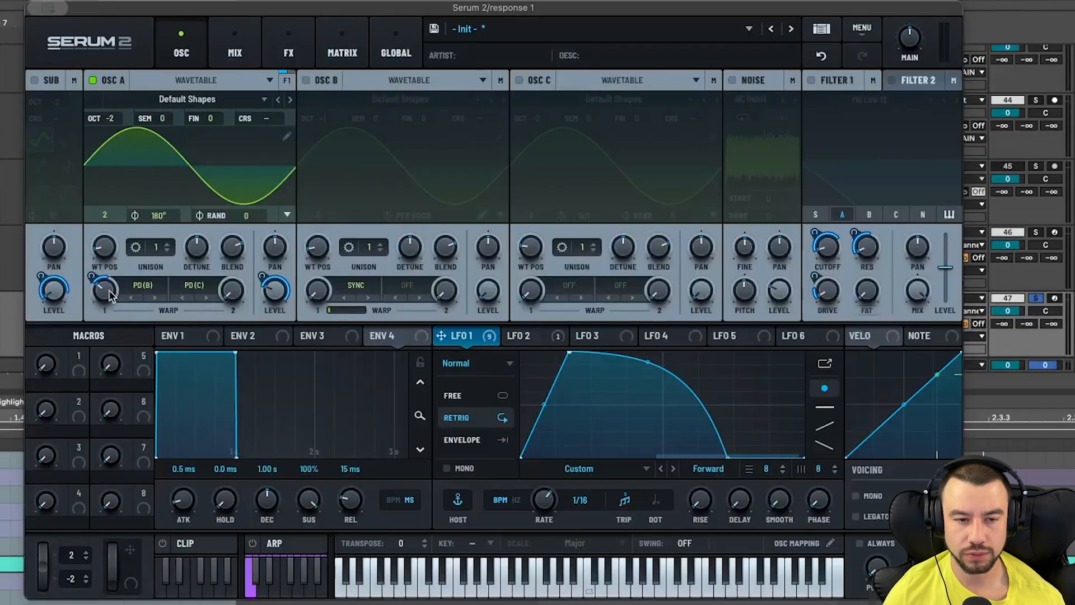
pyautogui.moveTo(92, 274)
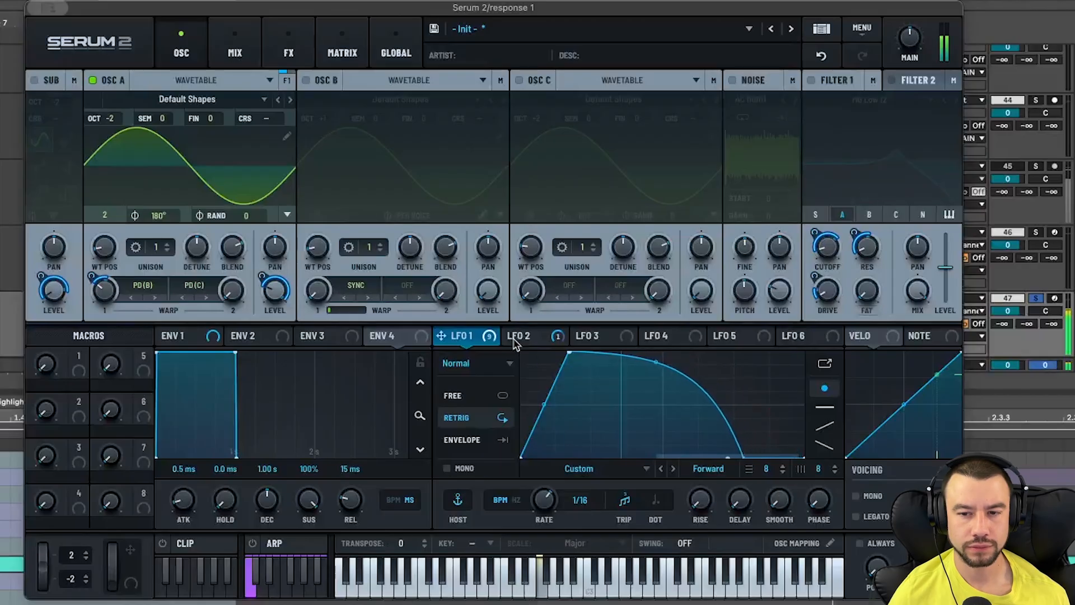
# - Switch oscillator B back on and compare the LFO 2 and LFO 1 shapes
pyautogui.click(306, 80)
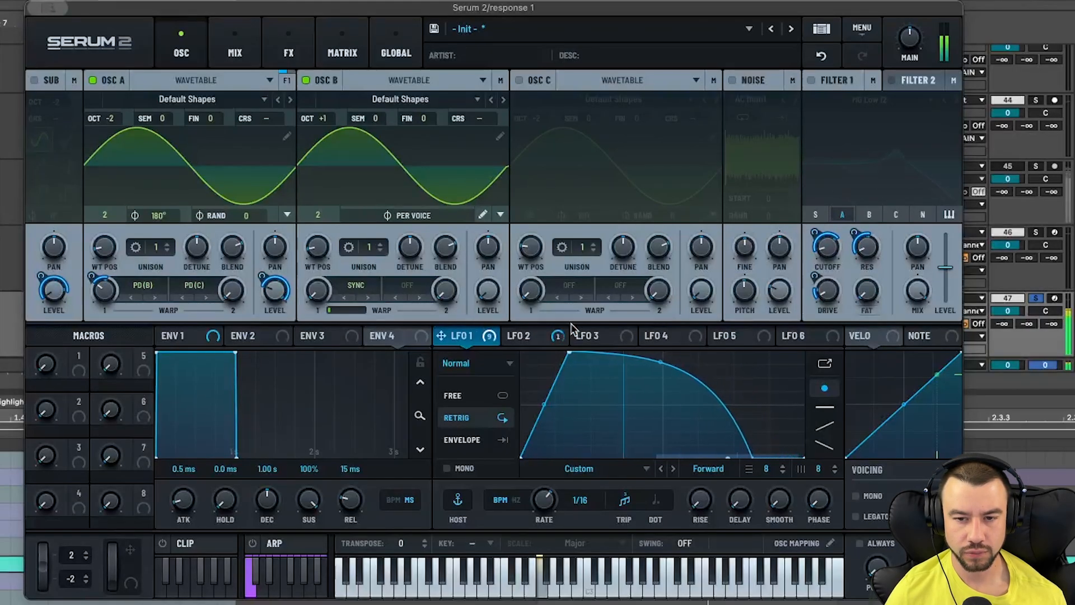
pyautogui.click(558, 337)
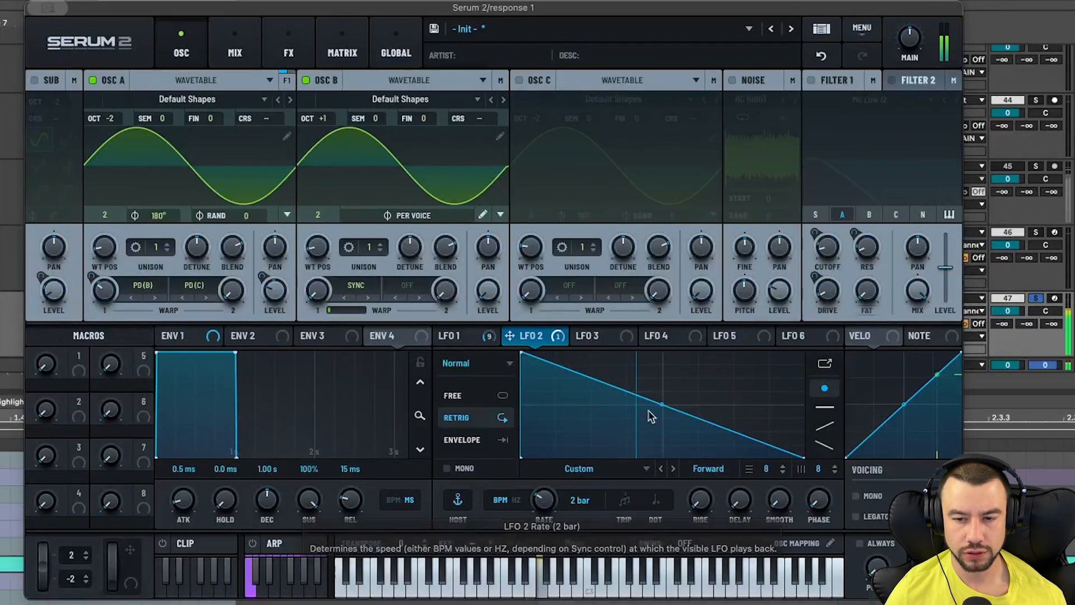
pyautogui.click(449, 336)
# - Modulate the X position of LFO 1's end point with LFO 2 through LFO Bus 2
pyautogui.rightClick(728, 456)
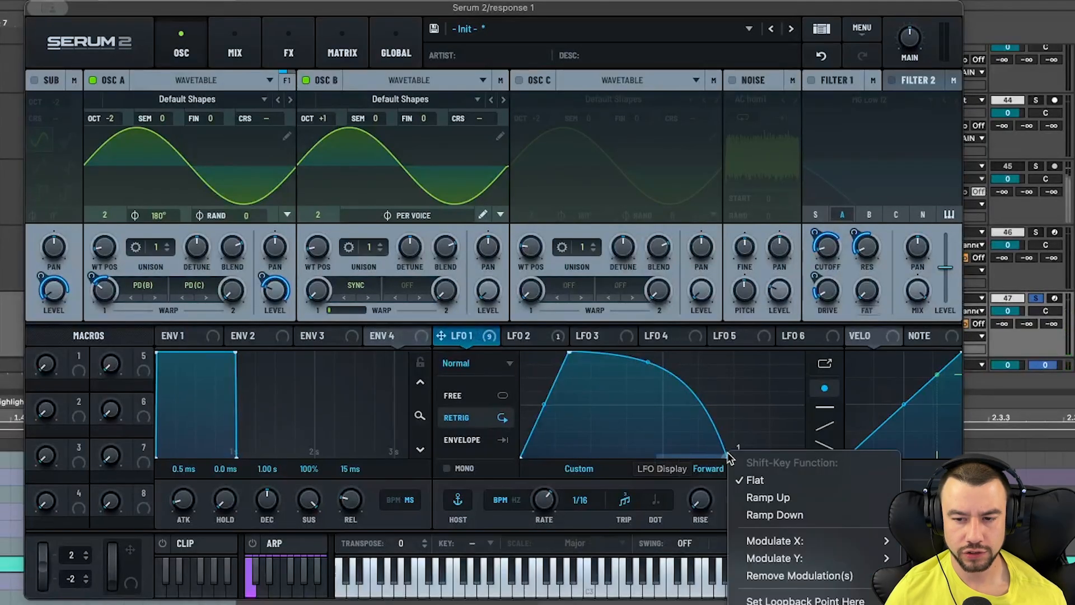
pyautogui.click(715, 452)
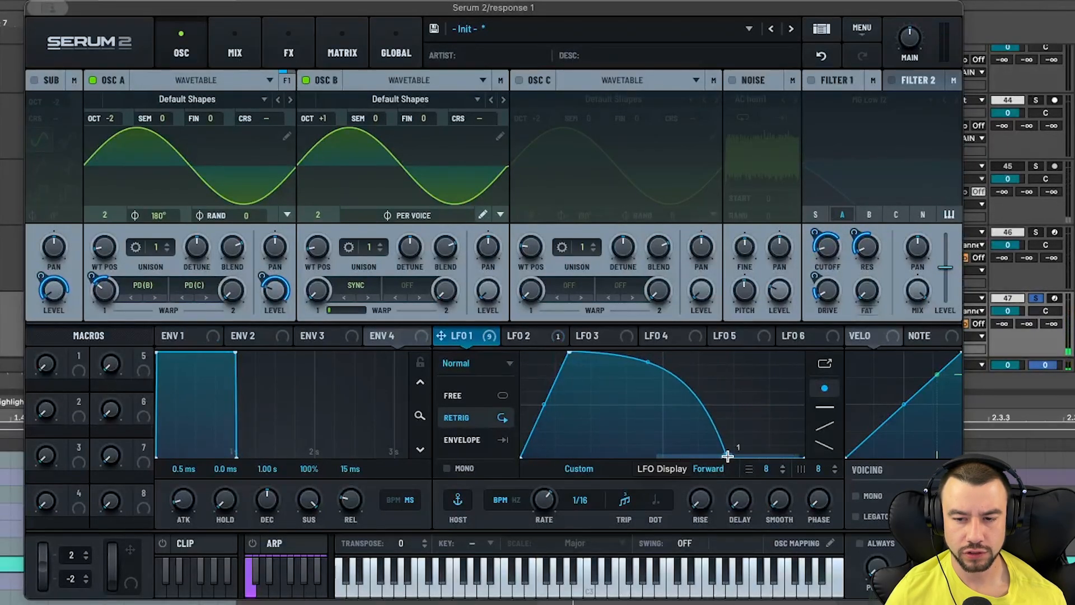
pyautogui.rightClick(727, 457)
pyautogui.moveTo(791, 542)
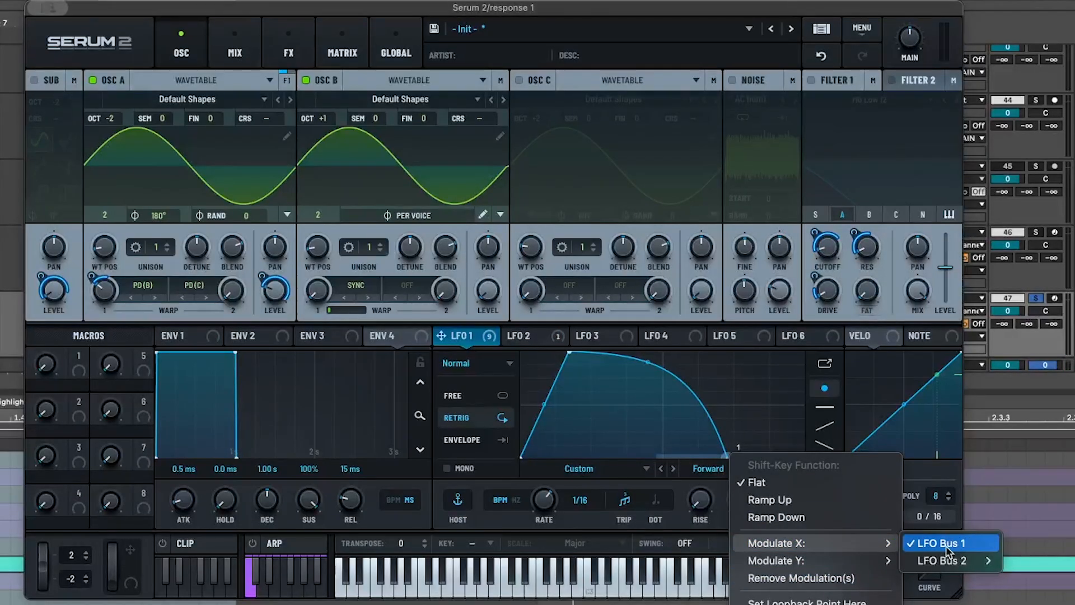
pyautogui.moveTo(974, 561)
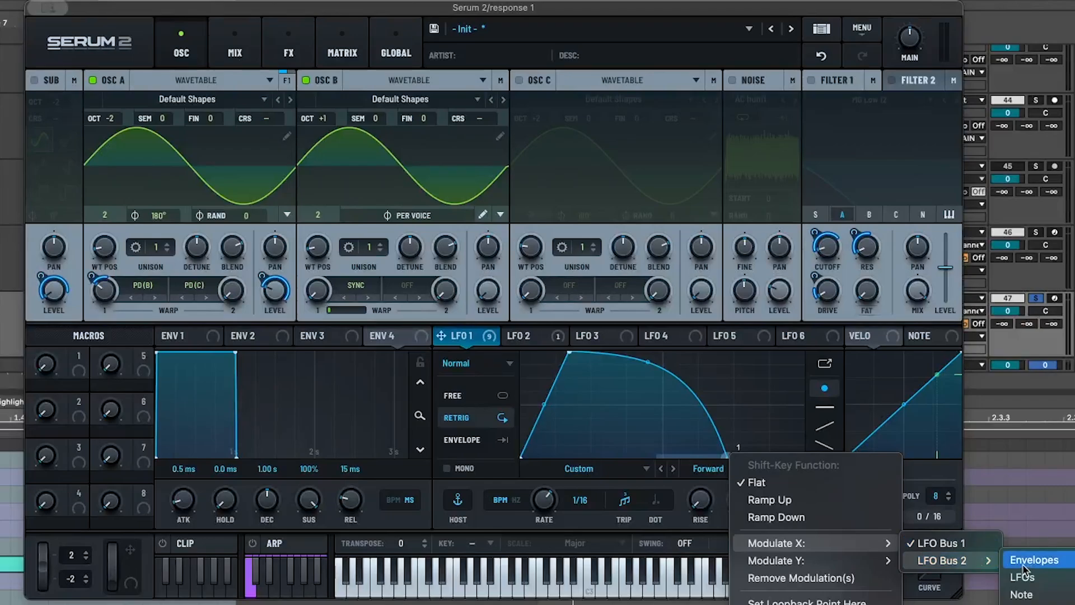
pyautogui.moveTo(1035, 589)
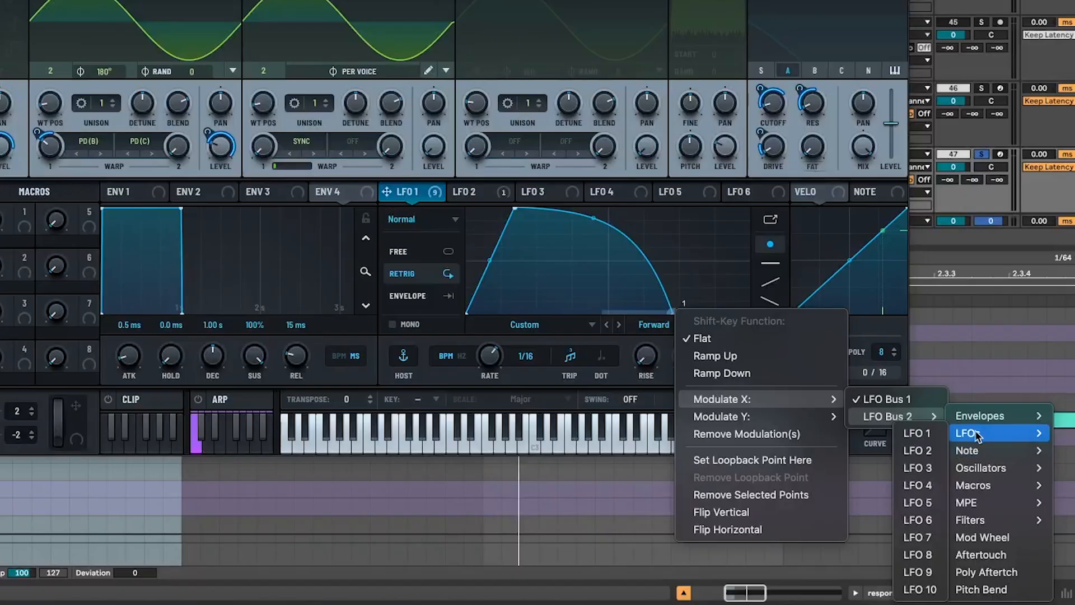
pyautogui.click(929, 451)
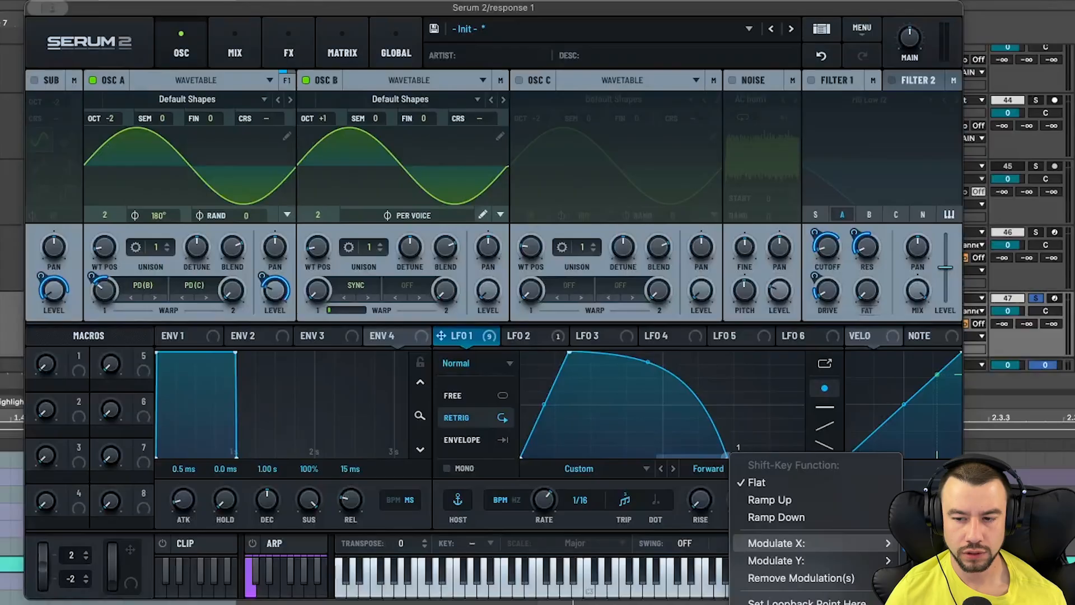
pyautogui.click(662, 450)
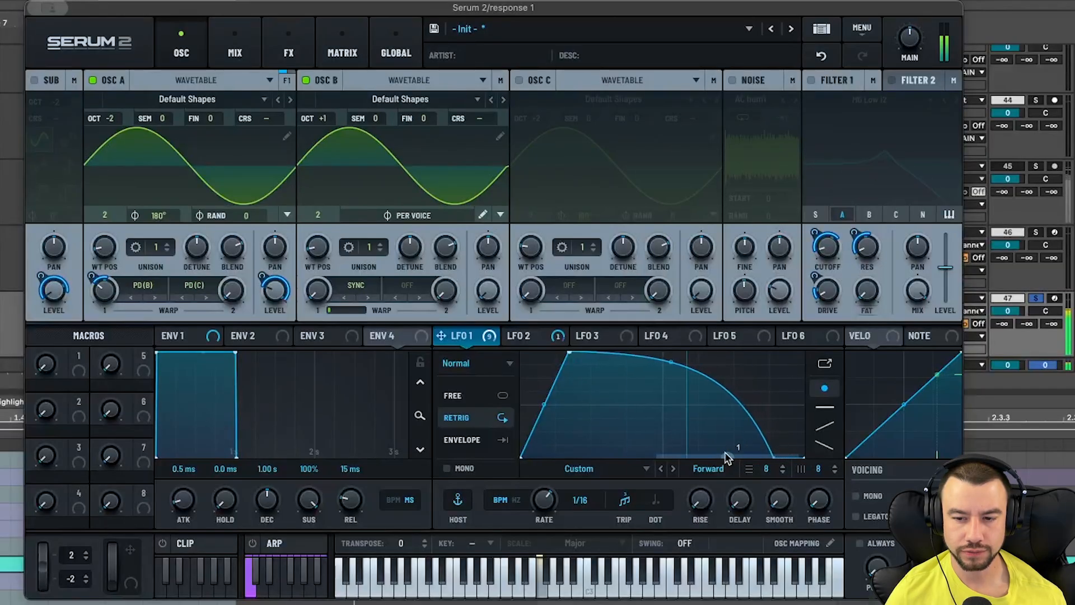
pyautogui.moveTo(728, 458); pyautogui.dragTo(729, 462)
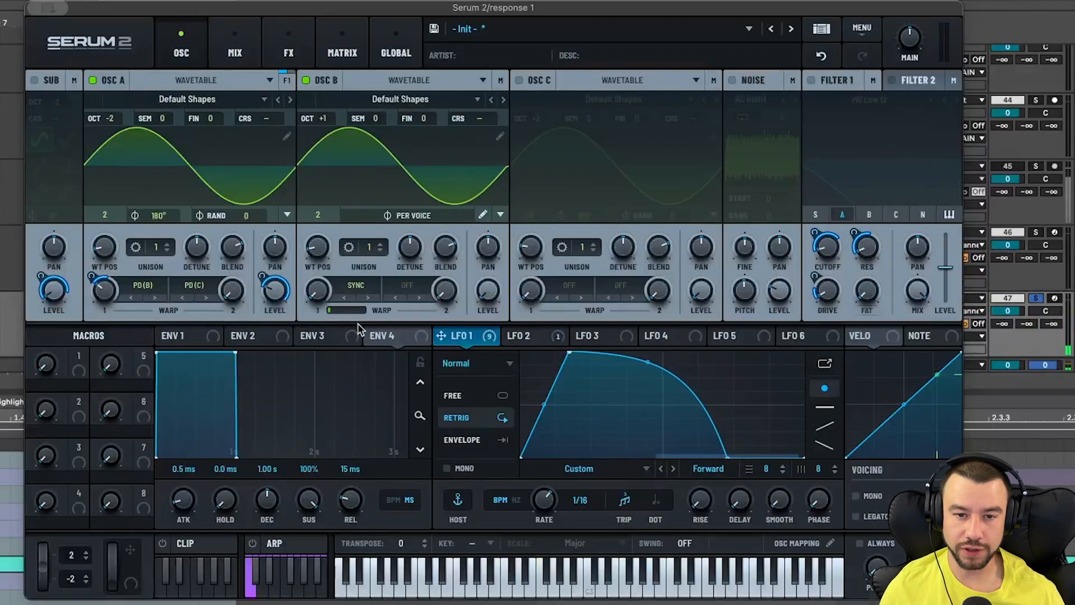
# - Switch filter 1 and the sub oscillator back on and inspect the filter's cutoff and resonance
pyautogui.click(811, 80)
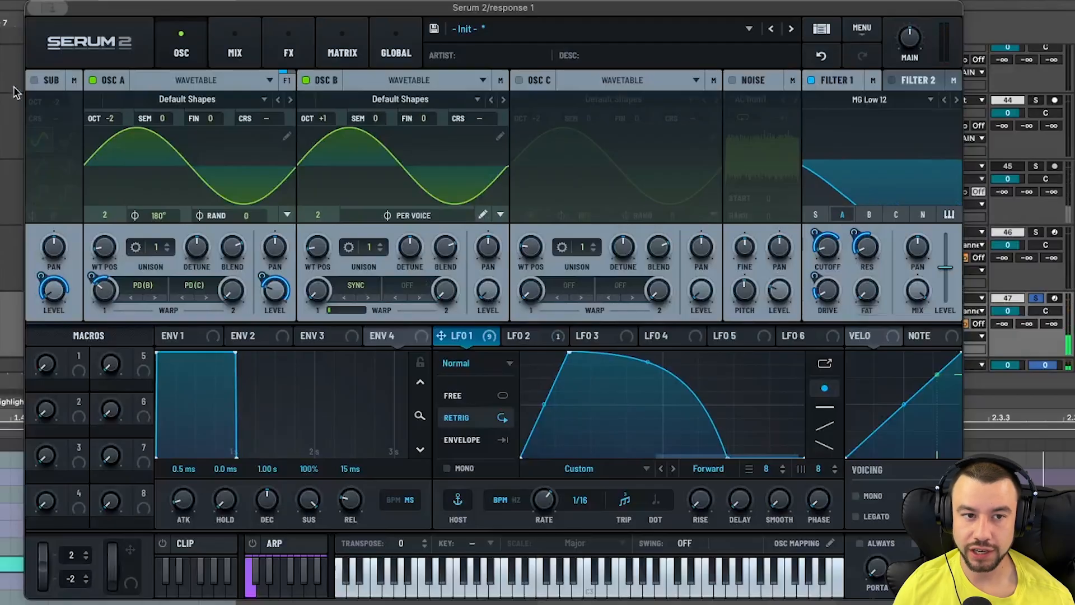
pyautogui.click(35, 81)
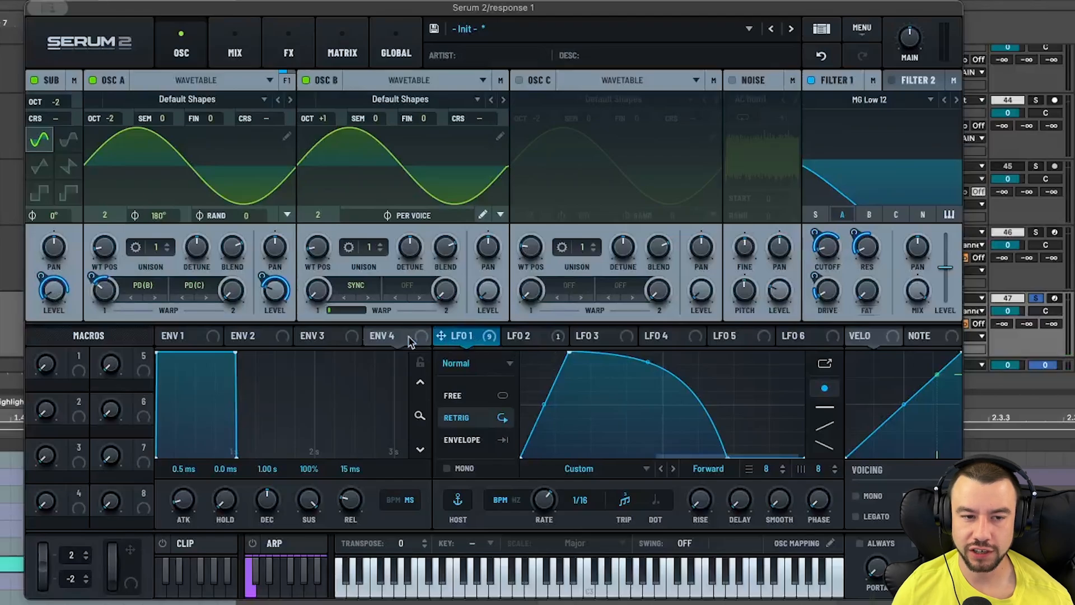
pyautogui.moveTo(41, 271)
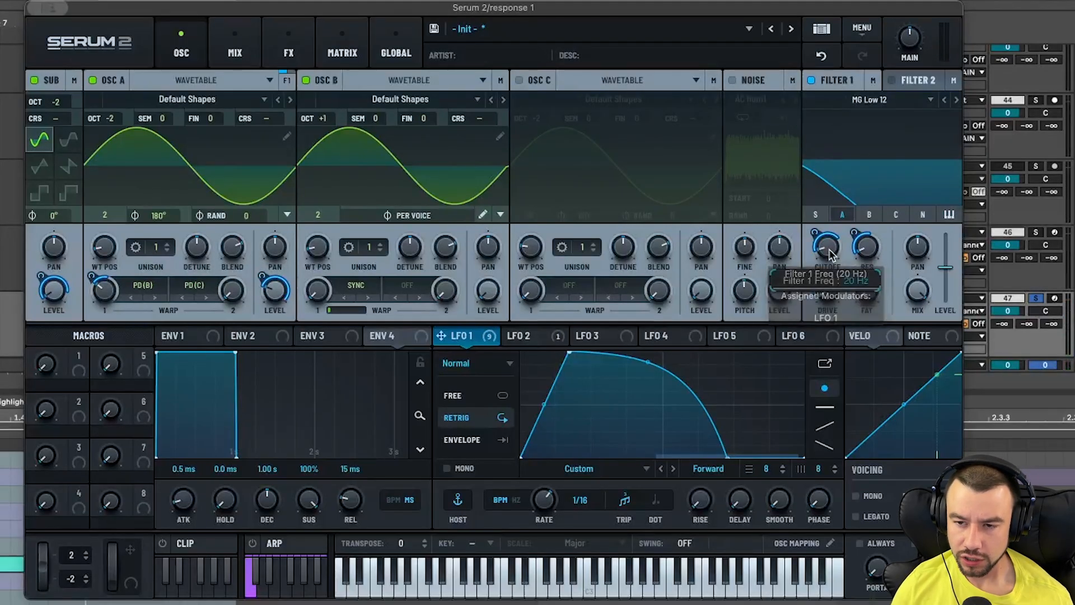
pyautogui.moveTo(873, 254)
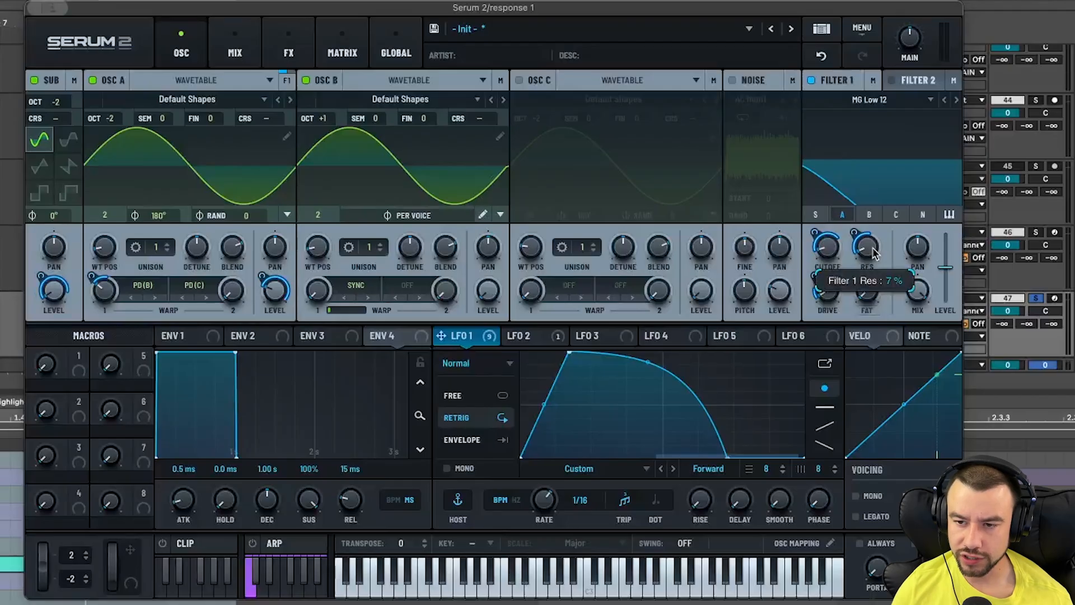
pyautogui.moveTo(833, 301)
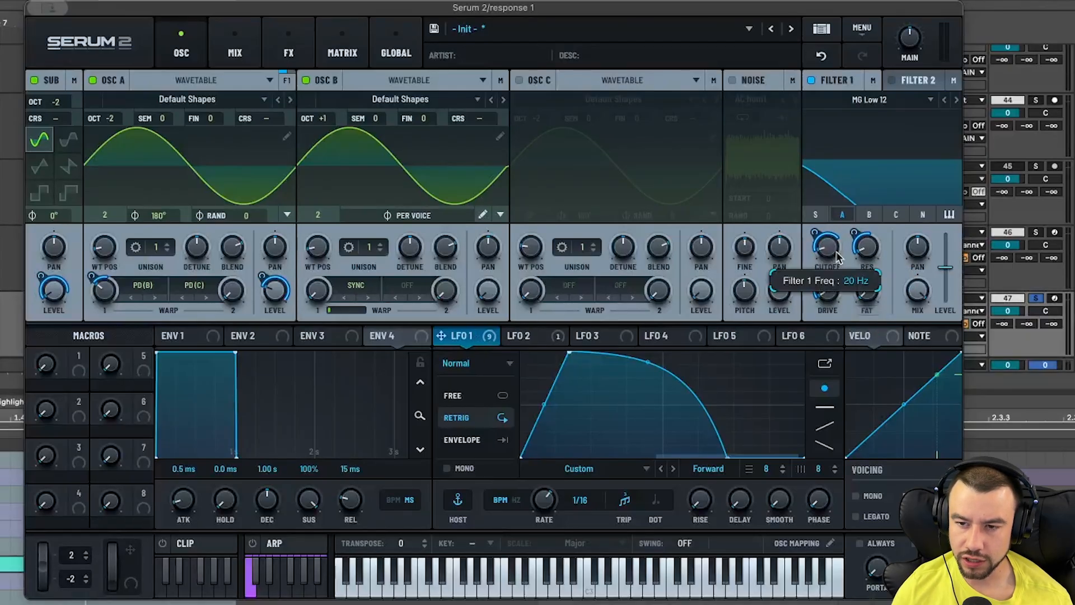
pyautogui.moveTo(814, 228)
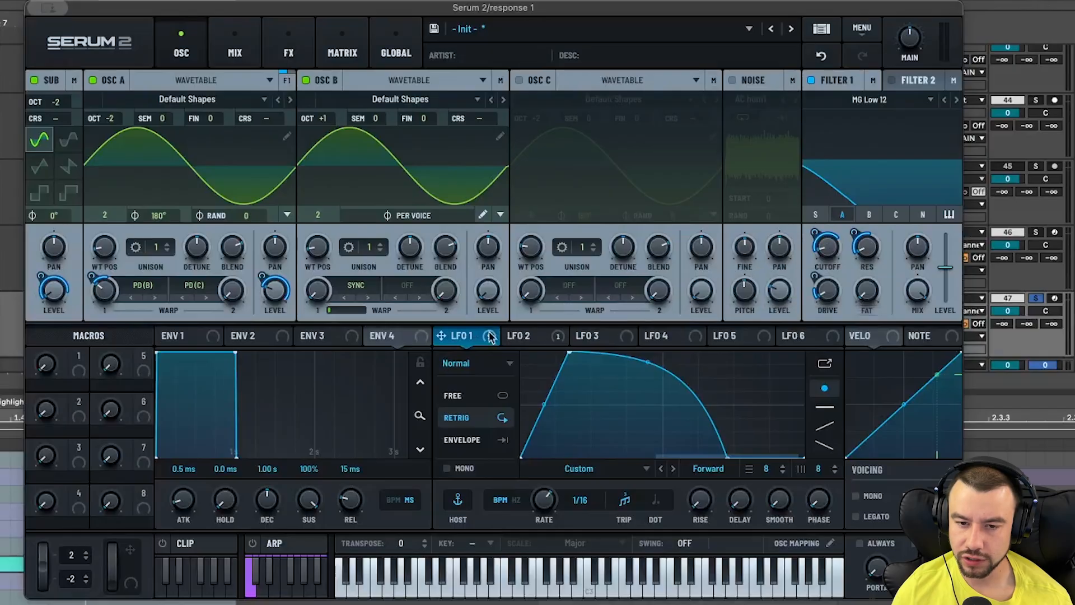
pyautogui.moveTo(857, 231)
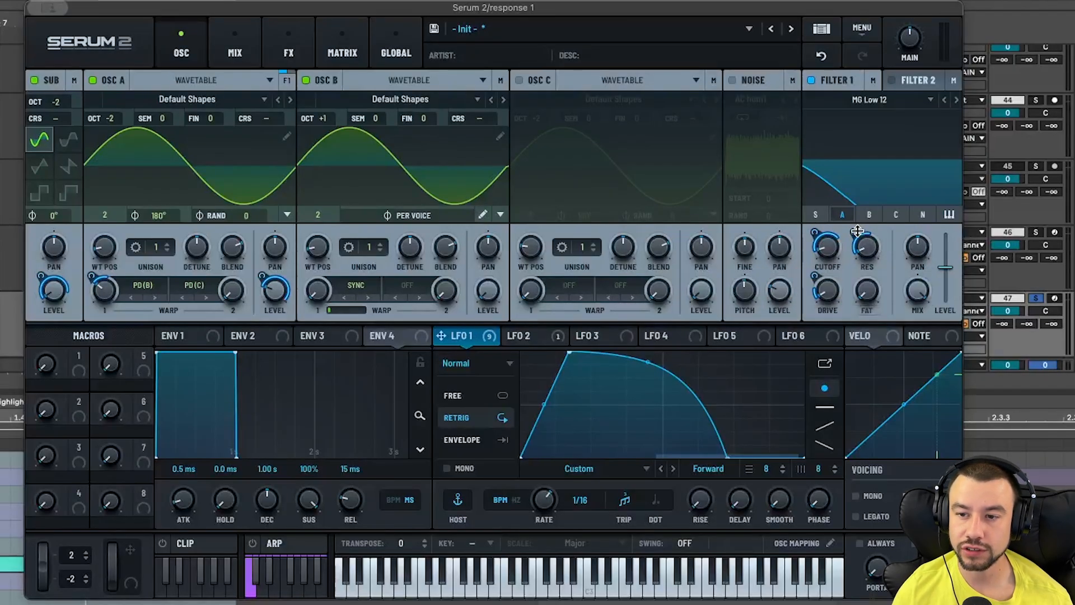
pyautogui.moveTo(820, 275)
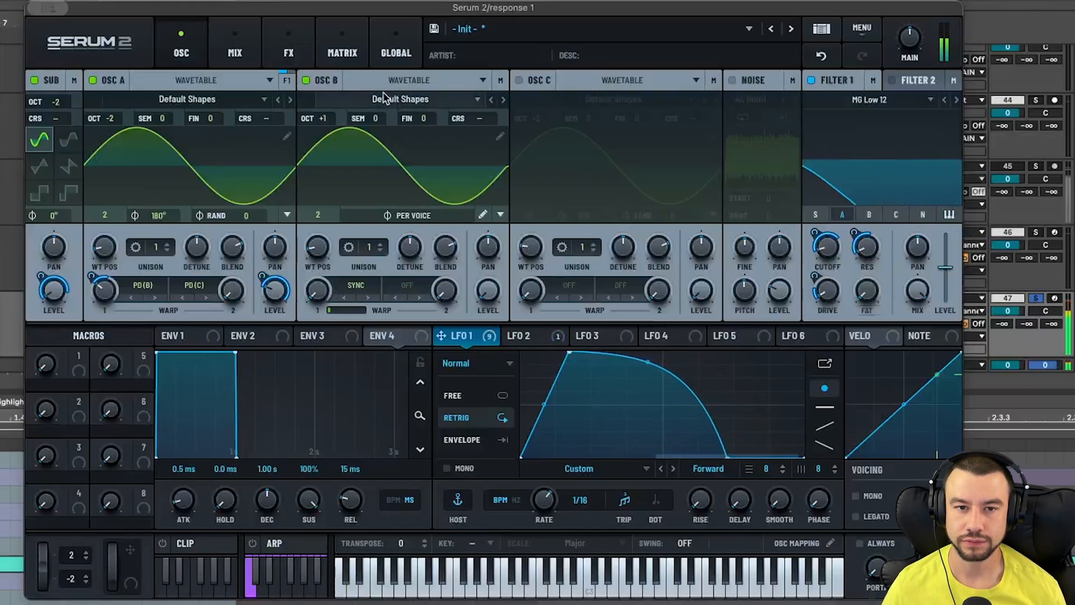
# - Re-enable the compressor and Splitter L/H effects and open the highs band's Hyper/Dimension and Phaser chain
pyautogui.click(291, 53)
pyautogui.click(192, 133)
pyautogui.moveTo(625, 114)
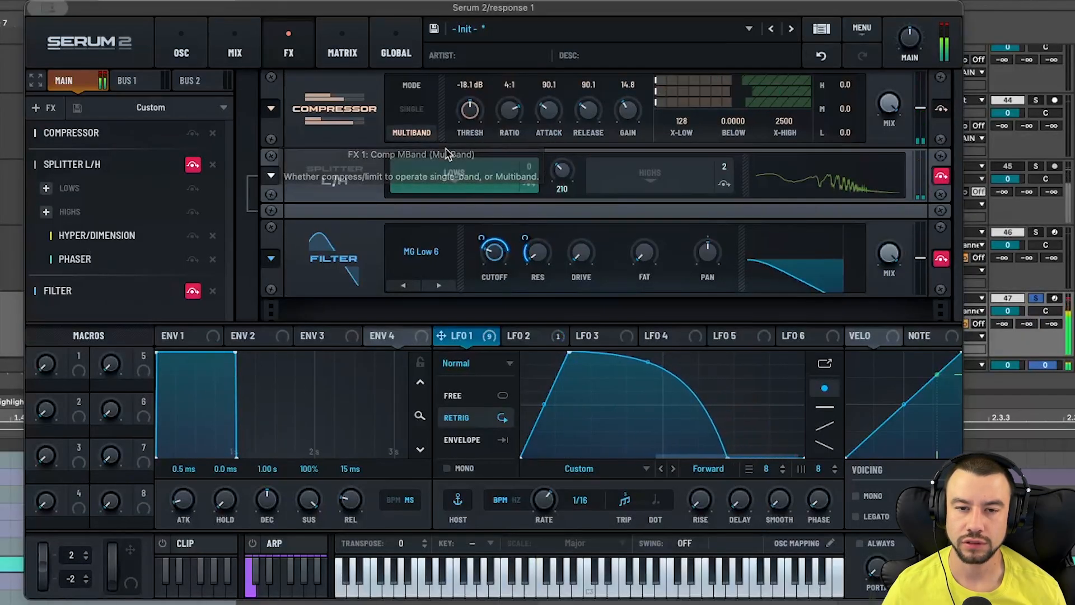
pyautogui.click(193, 164)
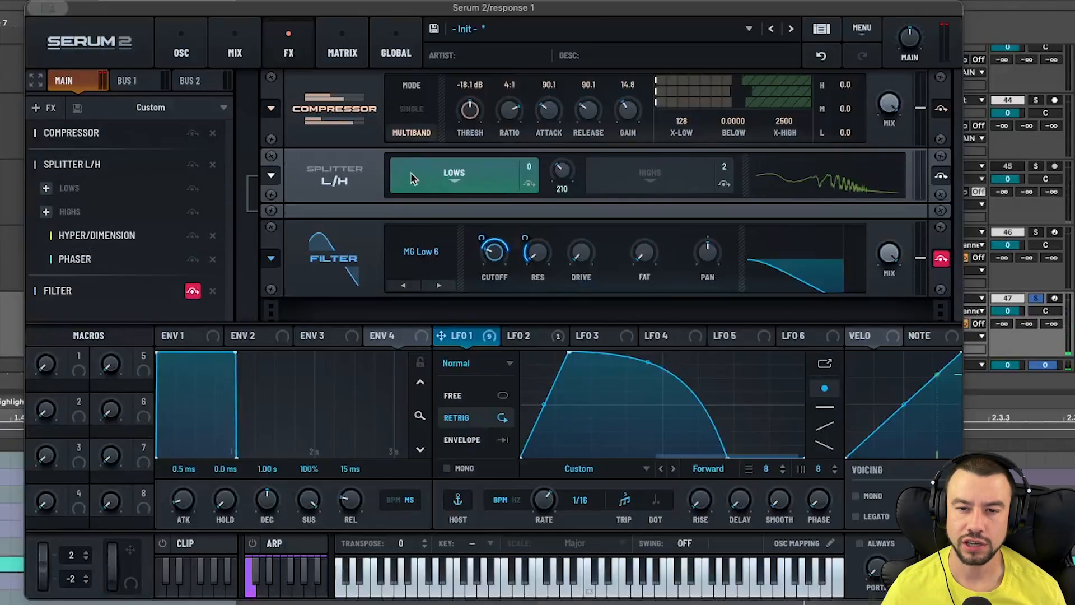
pyautogui.click(115, 236)
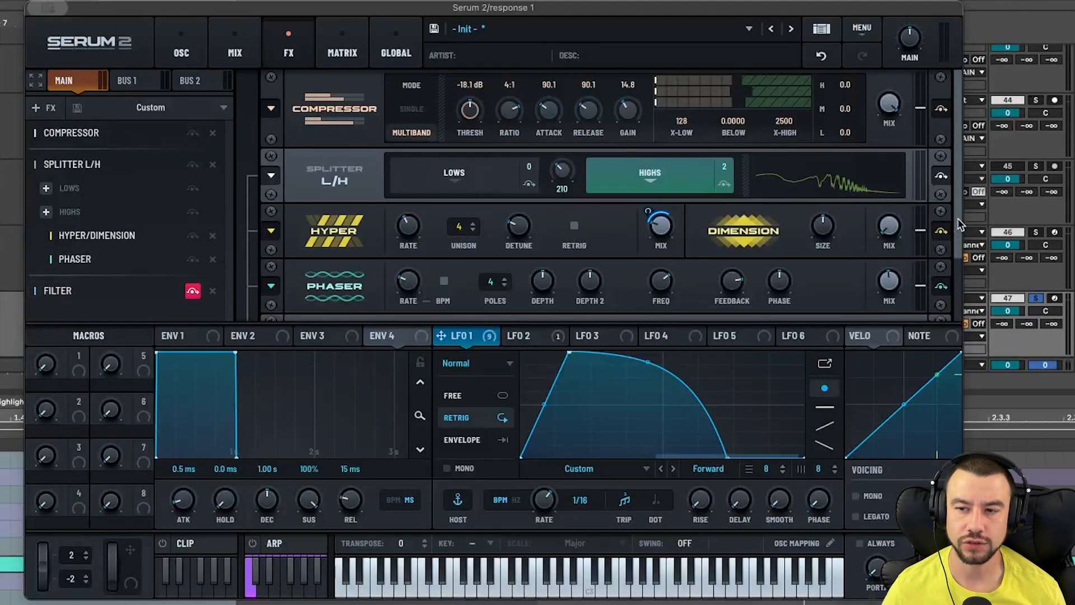
pyautogui.scroll(-1, 731, 268)
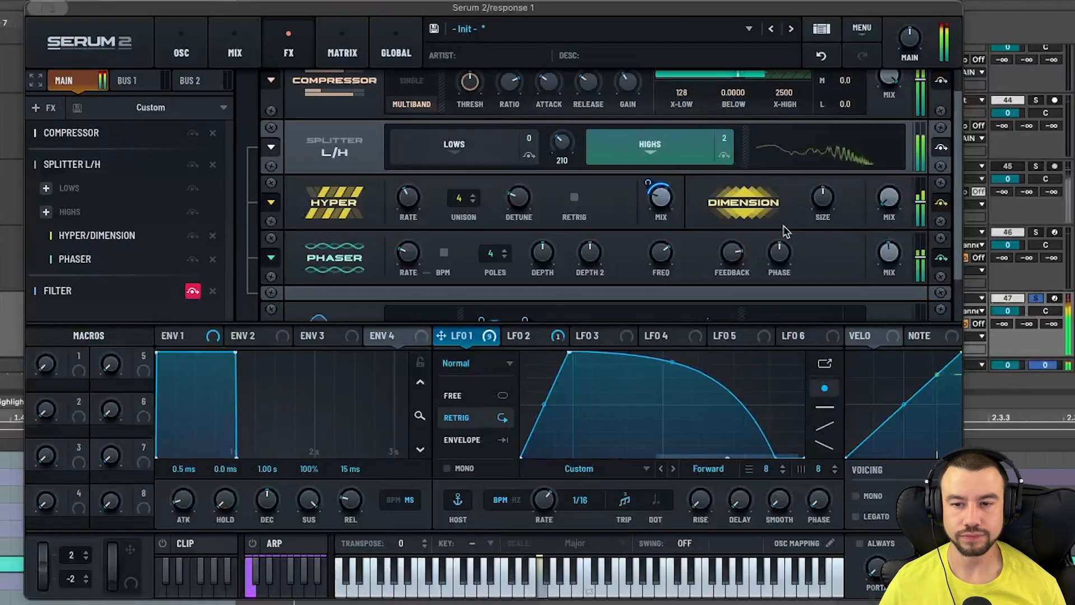
# - Enable the filter at the end of the FX chain and inspect its MG Low 6 cutoff and resonance
pyautogui.moveTo(664, 206)
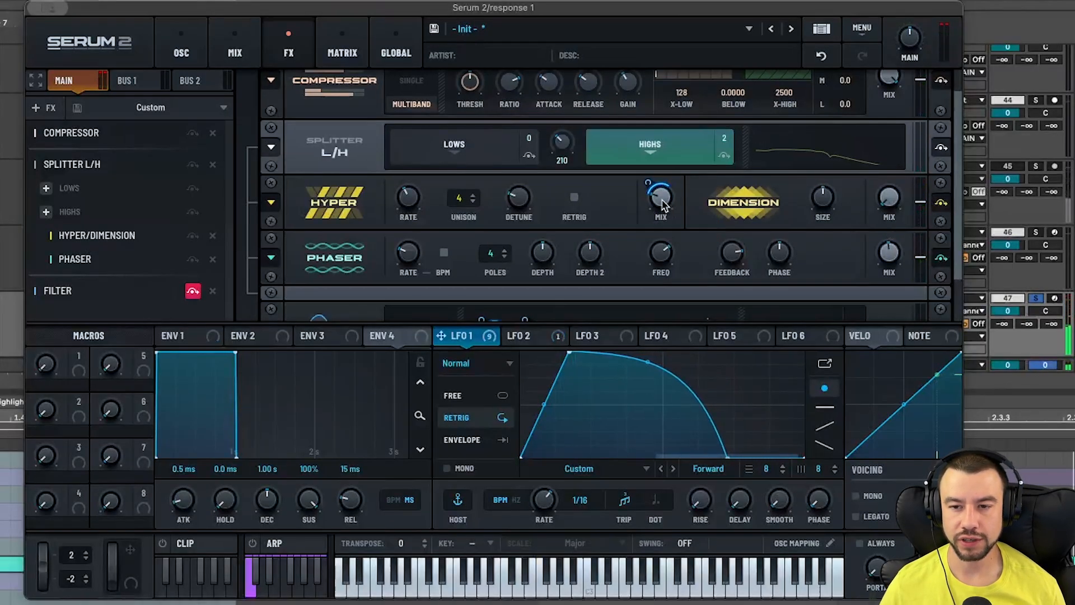
pyautogui.moveTo(648, 182)
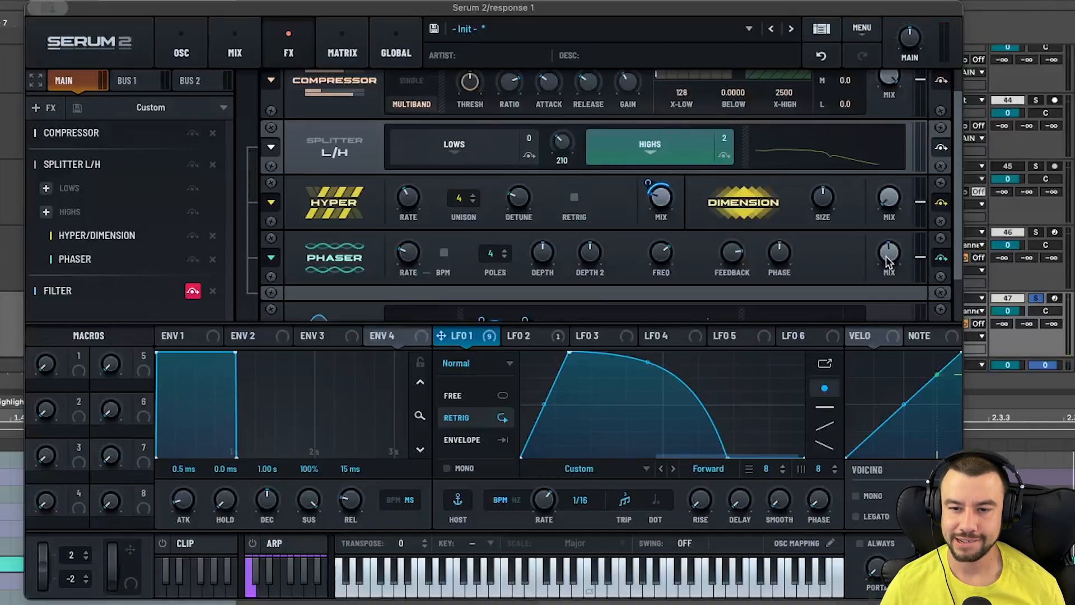
pyautogui.moveTo(665, 262)
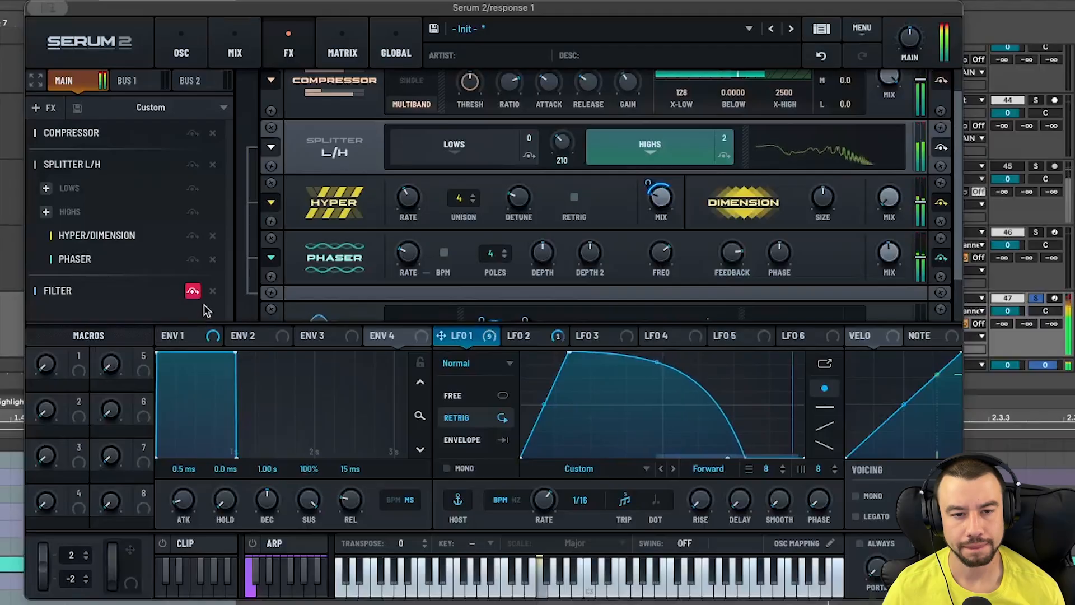
pyautogui.click(144, 301)
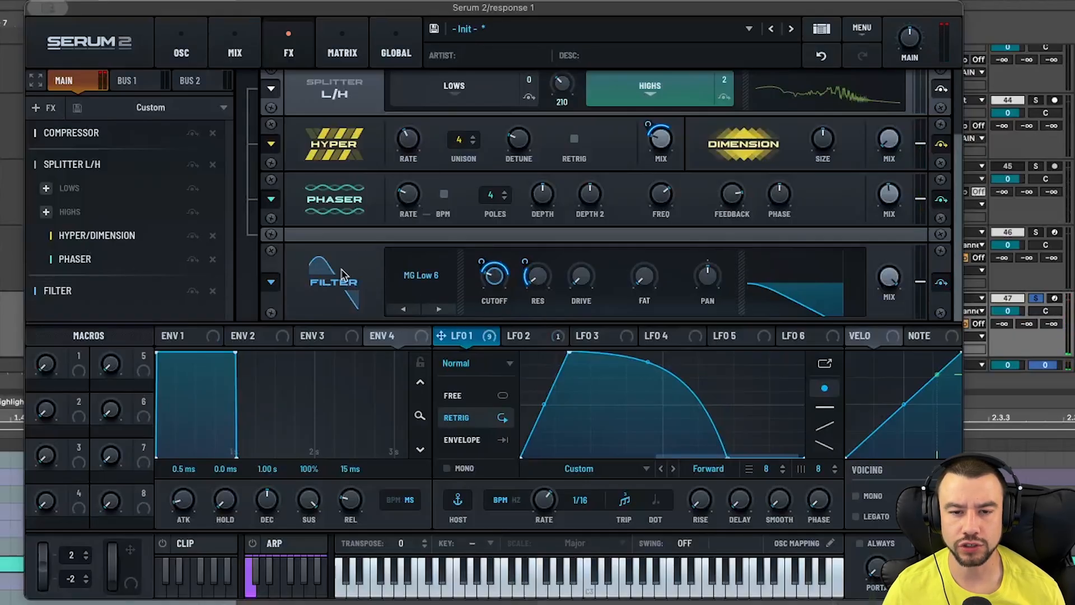
pyautogui.moveTo(497, 285)
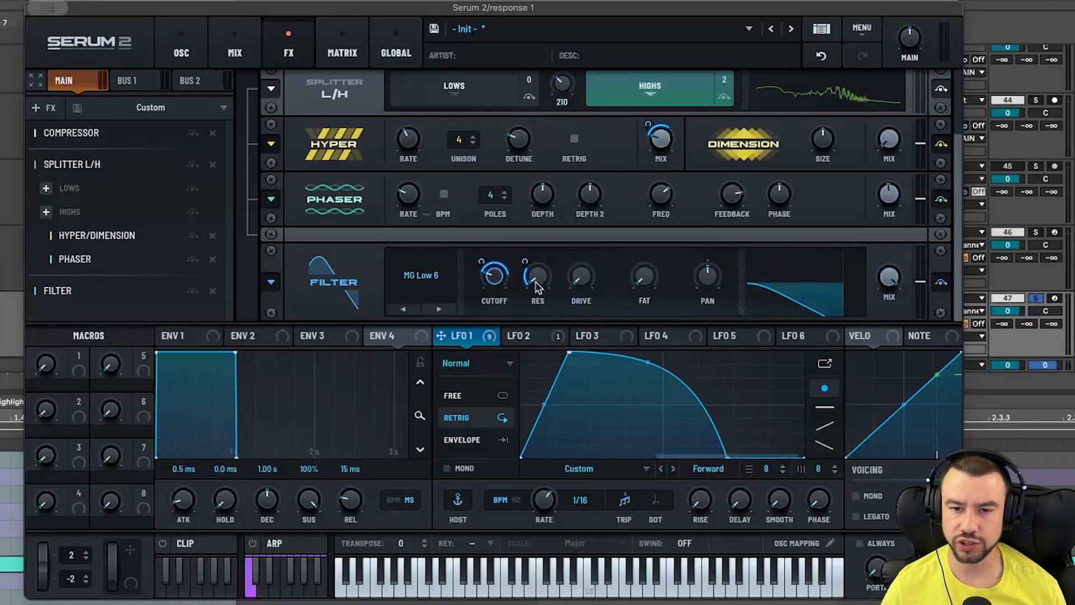
pyautogui.moveTo(537, 287)
pyautogui.moveTo(526, 265)
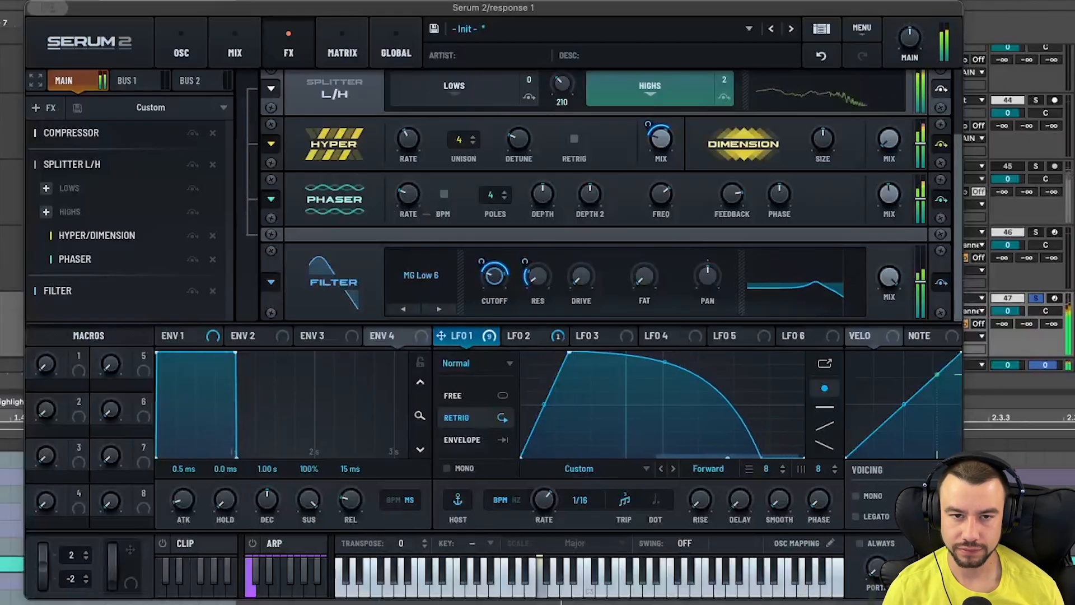
# - Try adjusting oscillator B's warp amount, then reset it to its default and audition the sound
pyautogui.click(181, 53)
pyautogui.moveTo(63, 9)
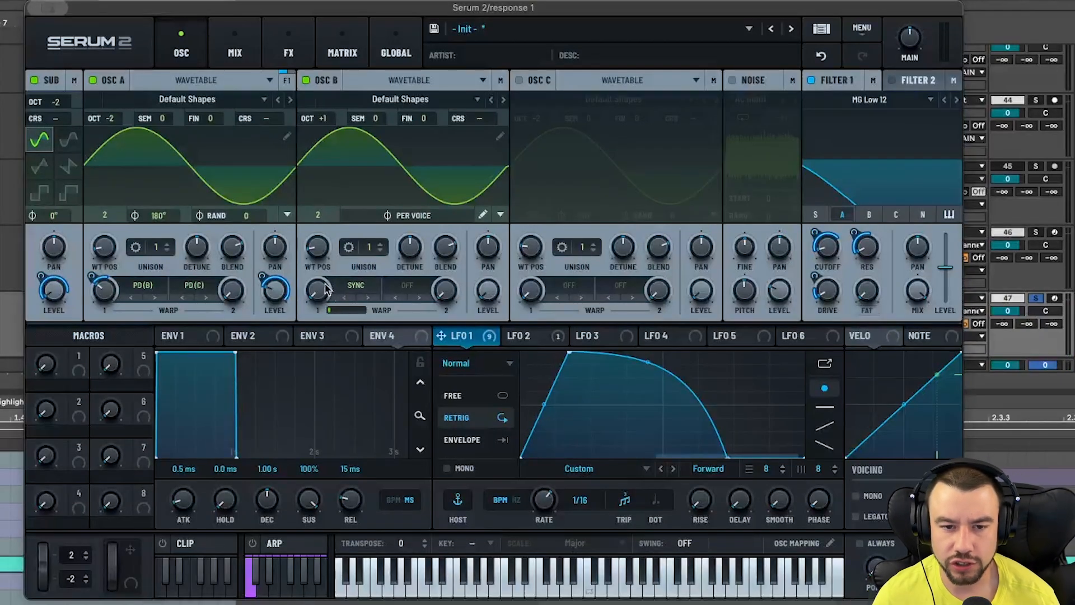
pyautogui.moveTo(326, 289); pyautogui.dragTo(315, 241)
pyautogui.moveTo(315, 292); pyautogui.dragTo(312, 192)
pyautogui.moveTo(319, 305); pyautogui.dragTo(321, 310)
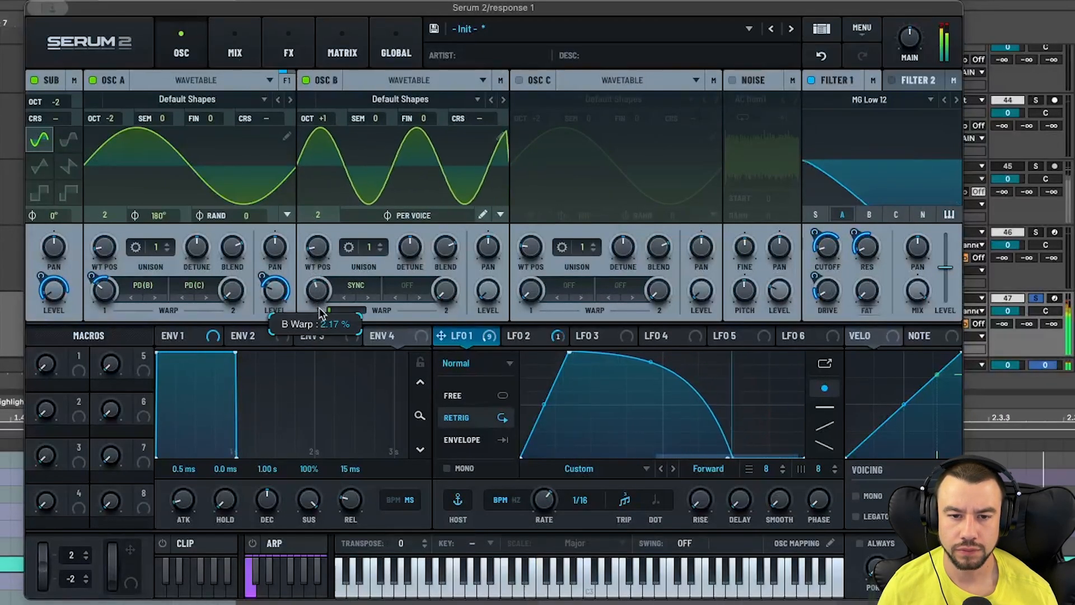
pyautogui.doubleClick(320, 309)
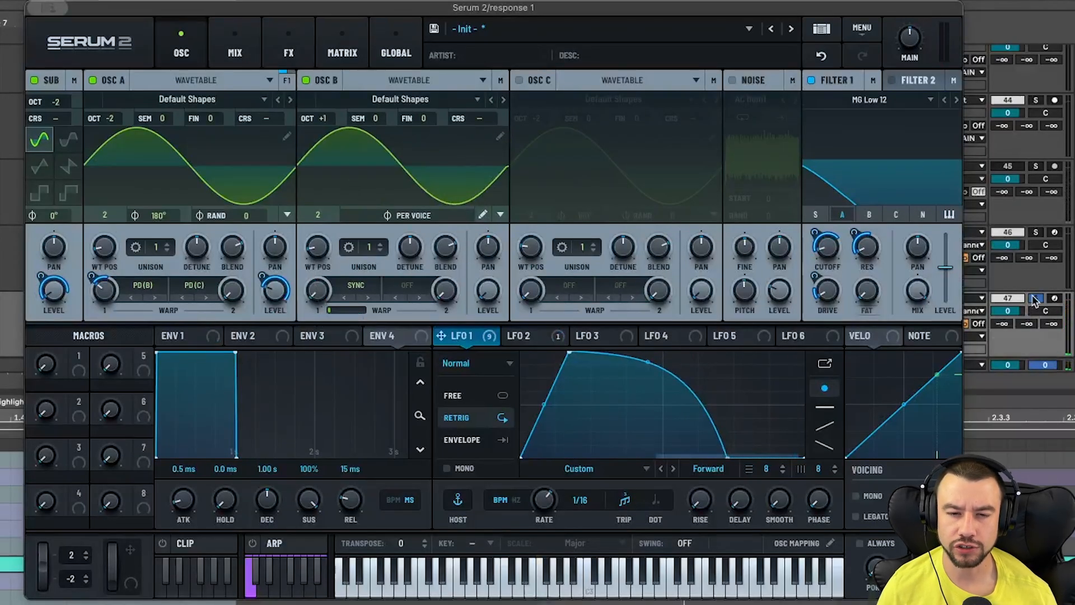
pyautogui.press('space')
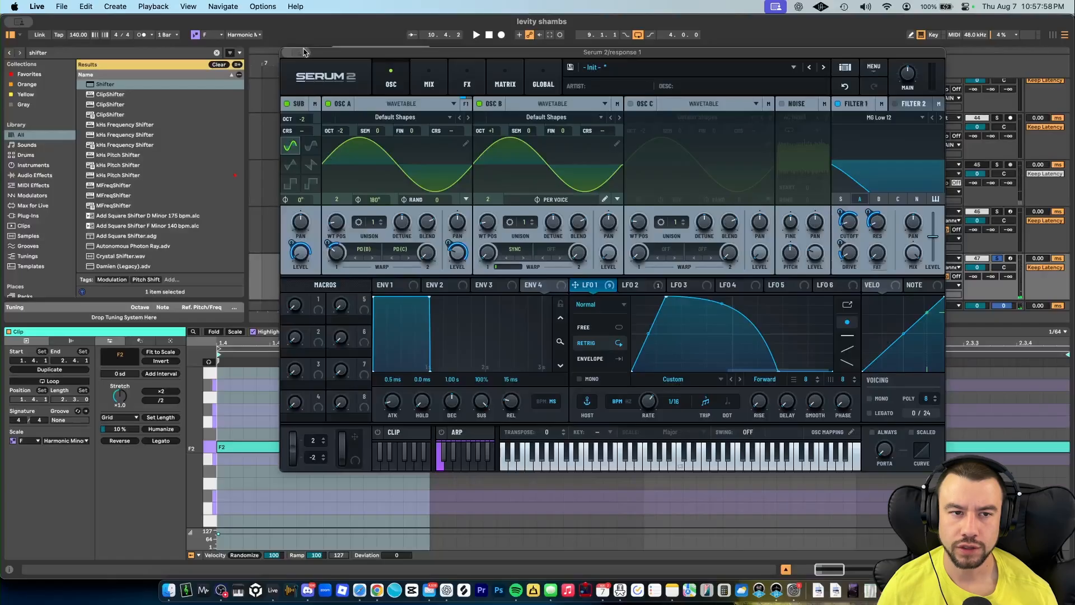
# - Return to Live and inspect the response track's Kompany OTT and the lows/highs Audio Effect Rack
pyautogui.click(61, 9)
pyautogui.click(313, 74)
pyautogui.doubleClick(893, 276)
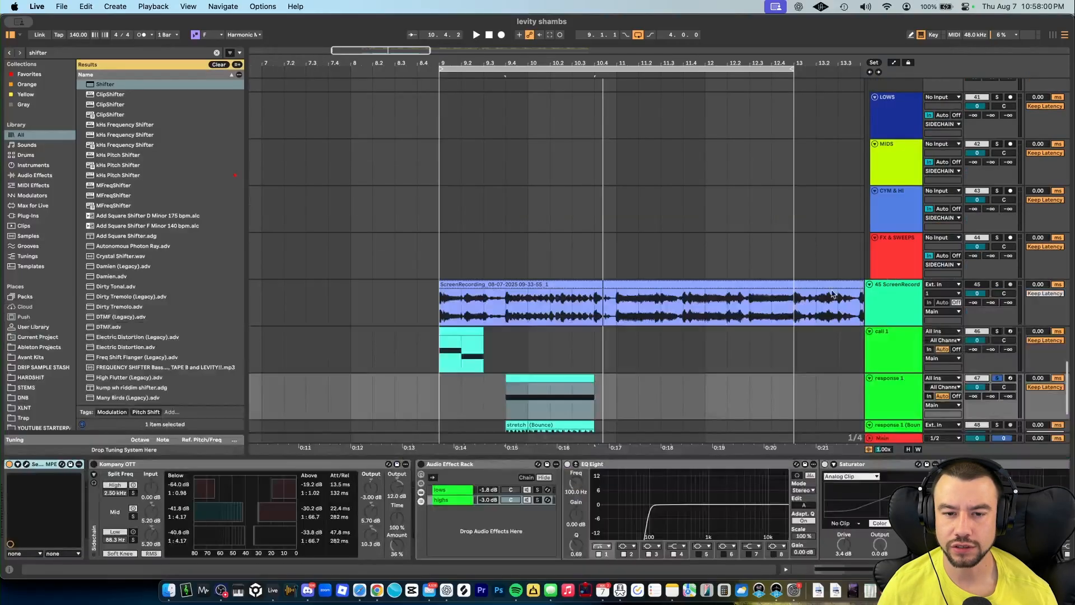
pyautogui.click(95, 465)
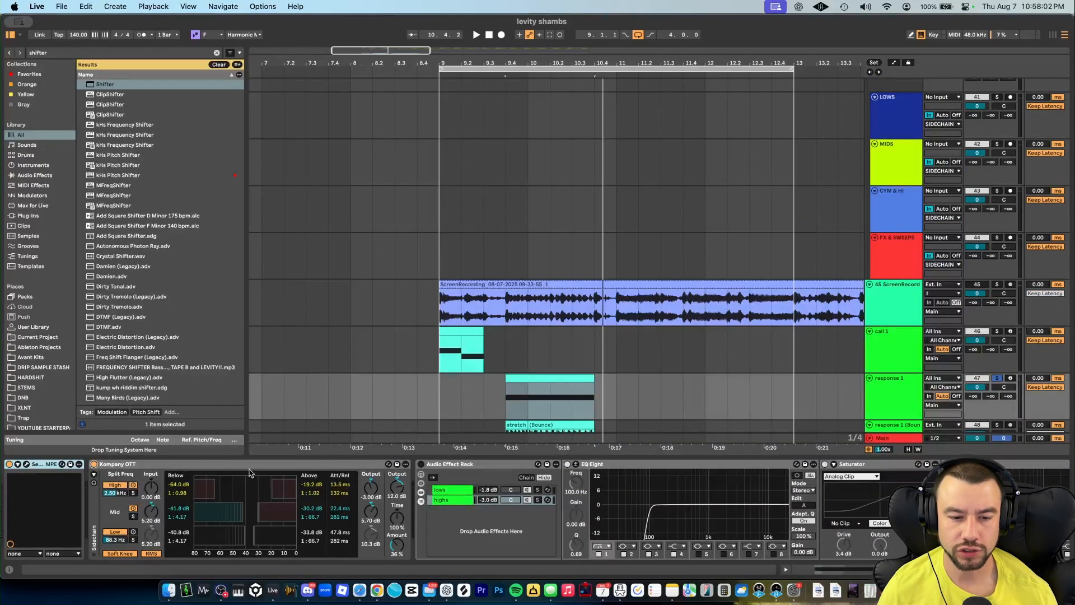
pyautogui.press('space')
pyautogui.click(442, 495)
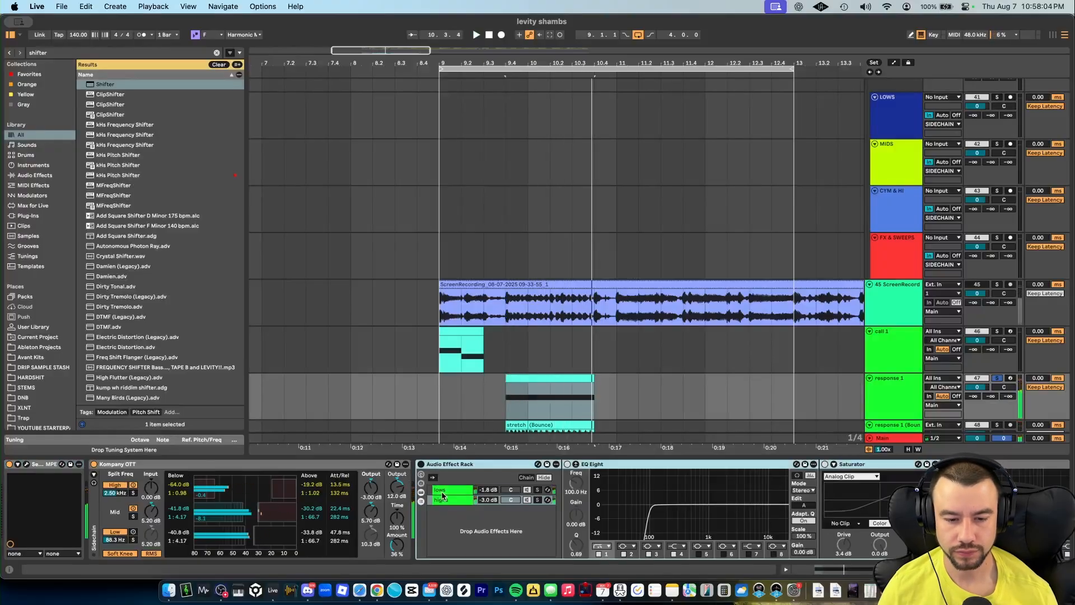
pyautogui.click(402, 501)
pyautogui.click(400, 500)
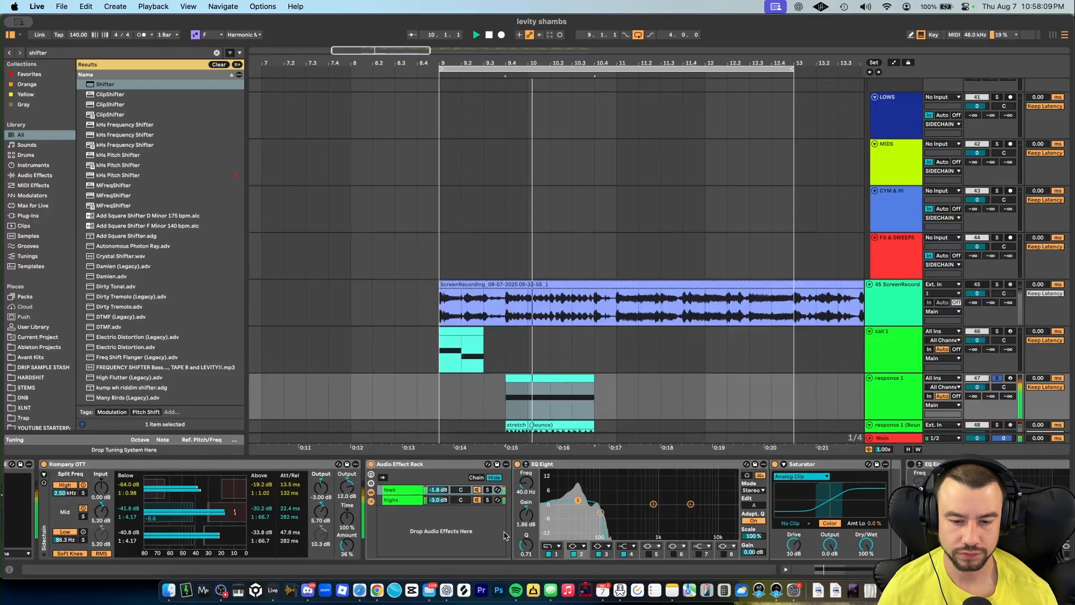
# - Browse the rest of the response track's effect chain, EQ Eight, Saturator, Reverb and GClip, while playing the loop
pyautogui.hscroll(10, 401, 535)
pyautogui.hscroll(5, 402, 534)
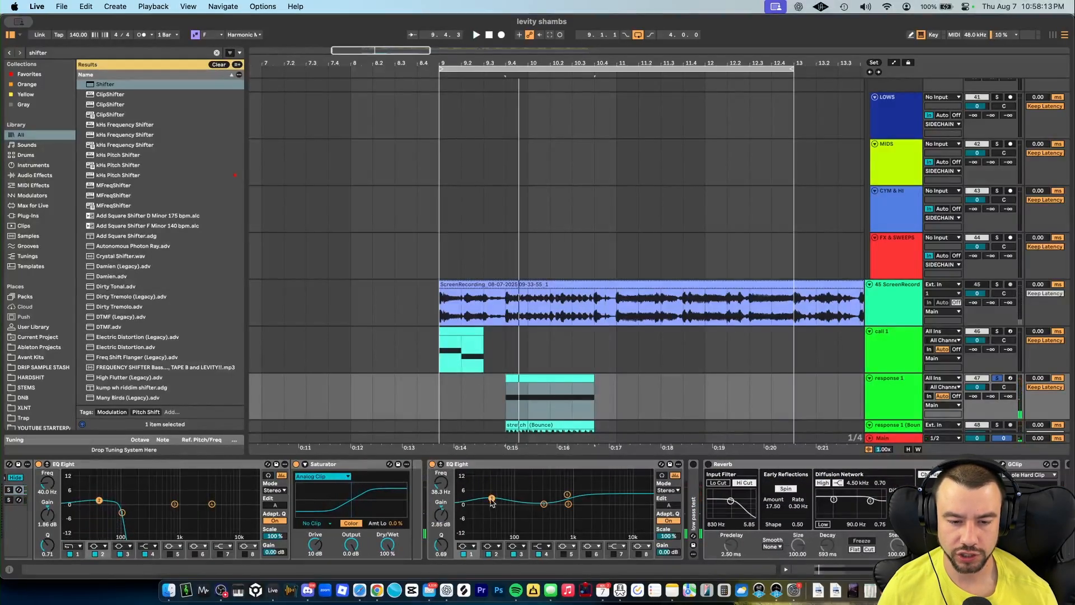
pyautogui.hscroll(2, 440, 530)
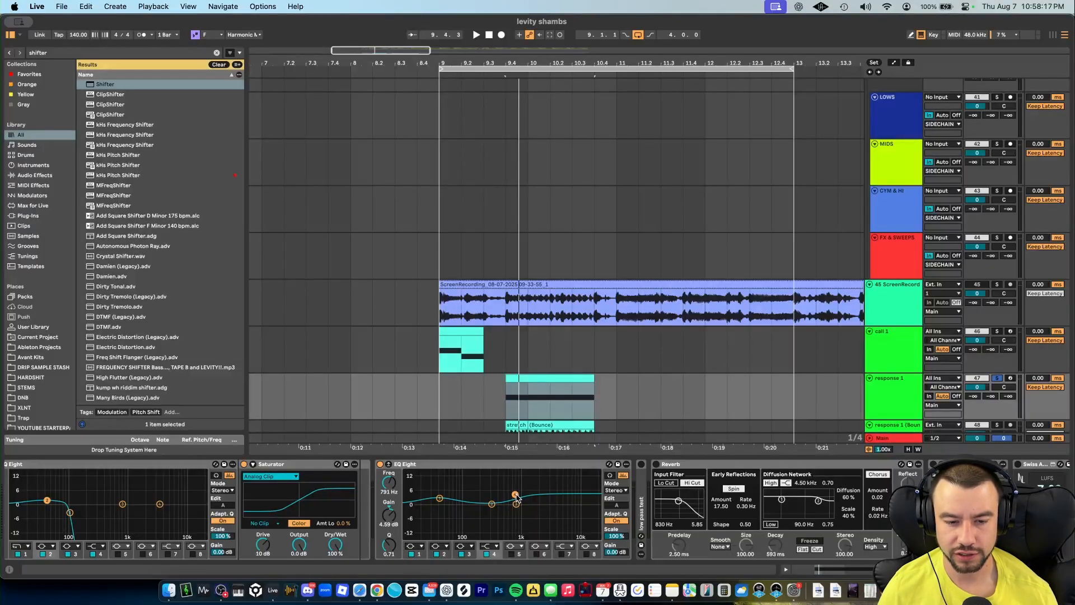
pyautogui.hscroll(-8, 516, 498)
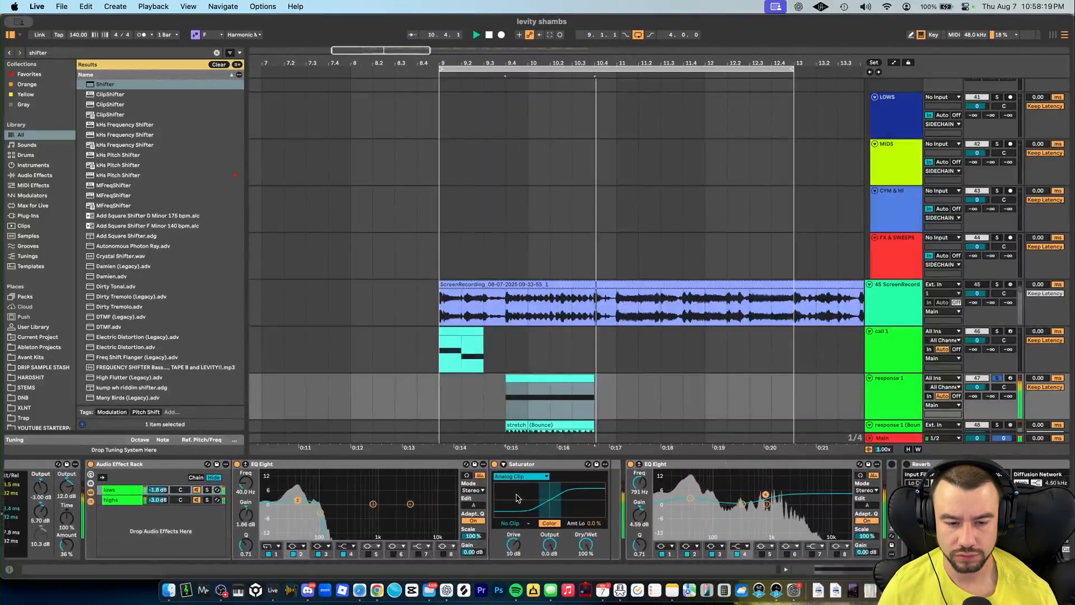
pyautogui.hscroll(10, 516, 498)
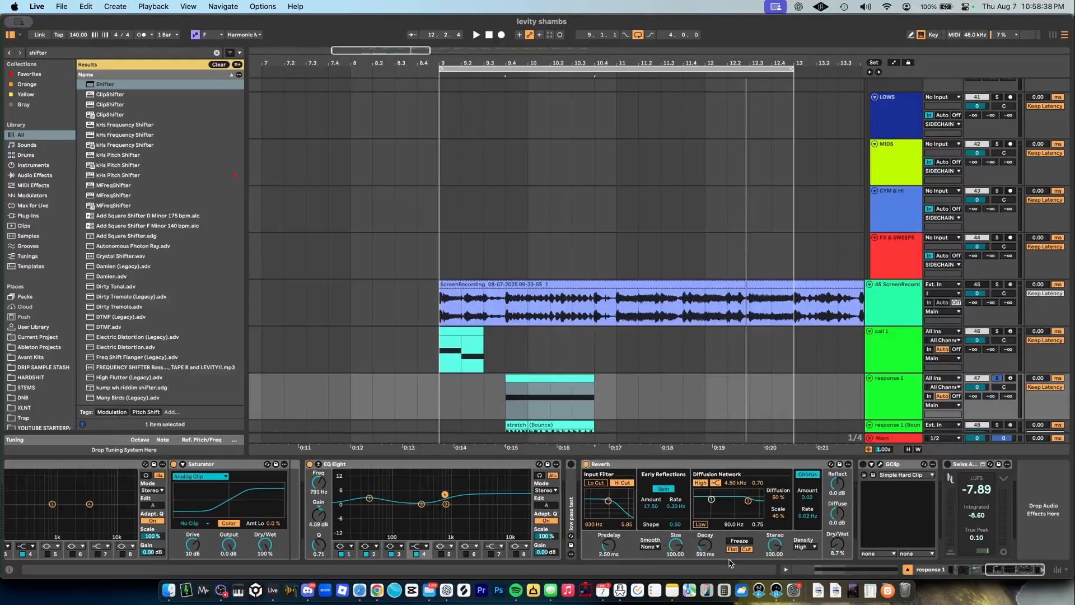
pyautogui.press('space')
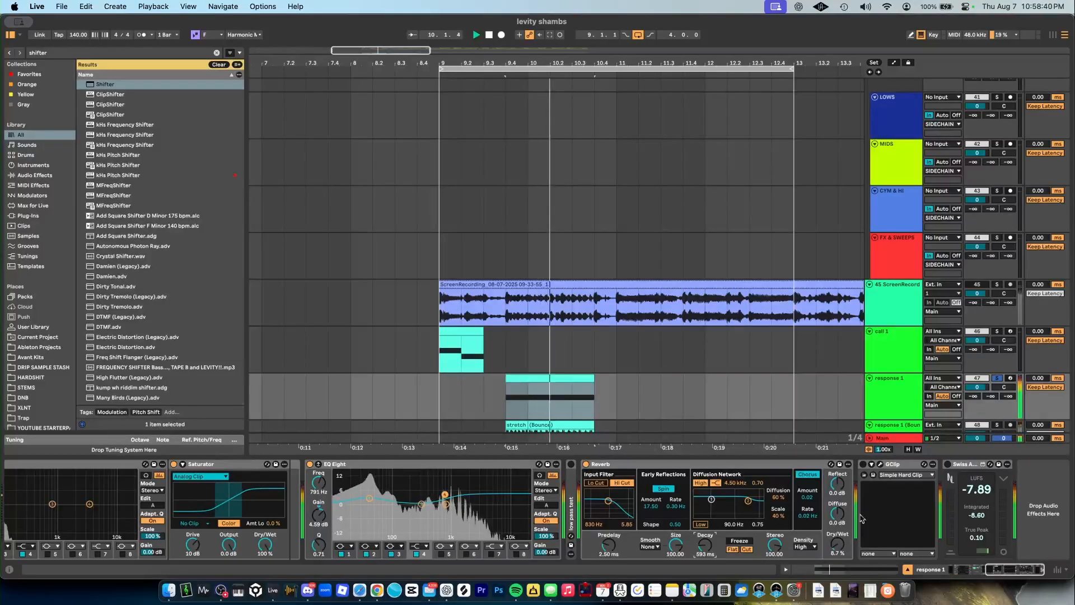
pyautogui.press('space')
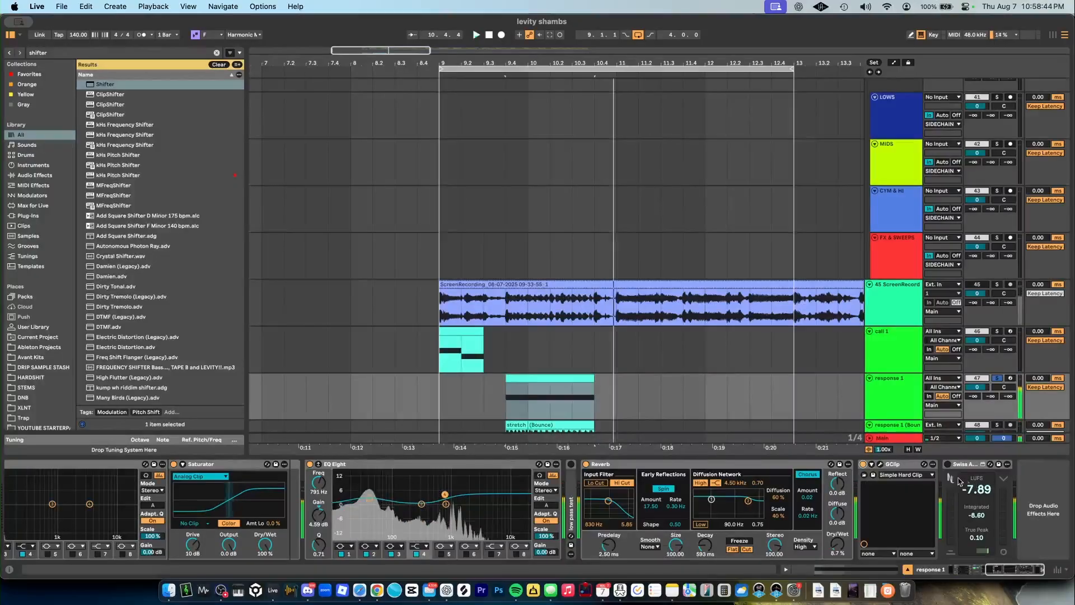
pyautogui.press('space')
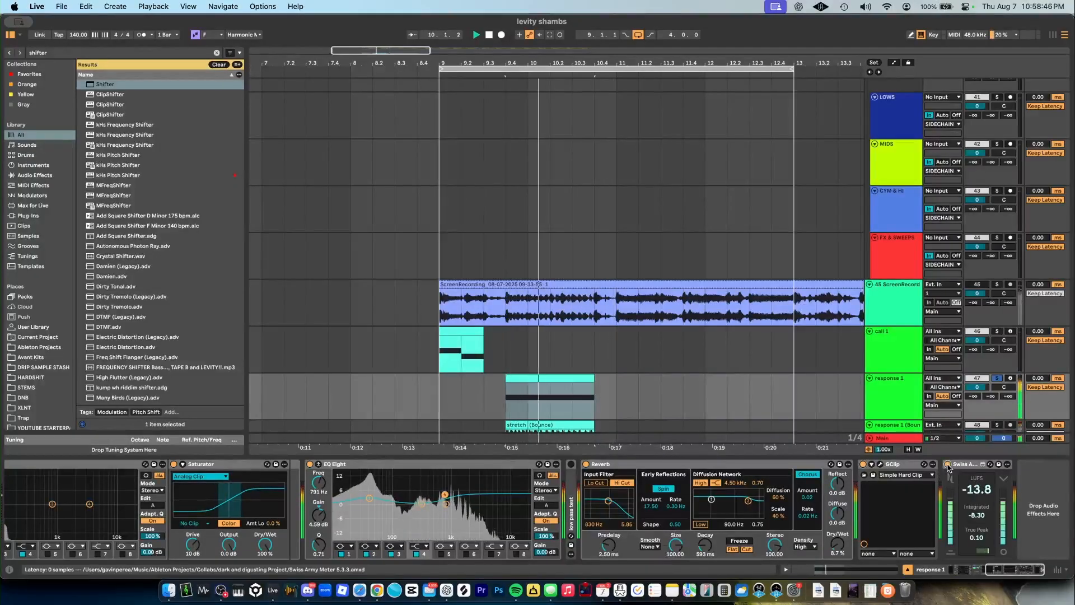
# - Solo the bounced response track and the response 1 track in turn to compare them during playback
pyautogui.scroll(-3, 1004, 322)
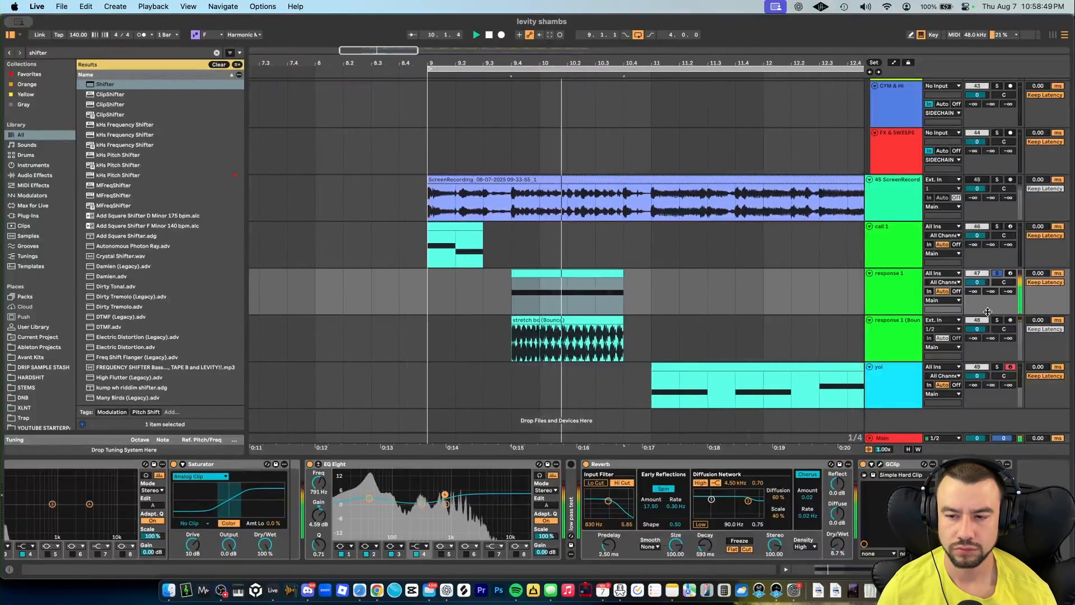
pyautogui.click(999, 320)
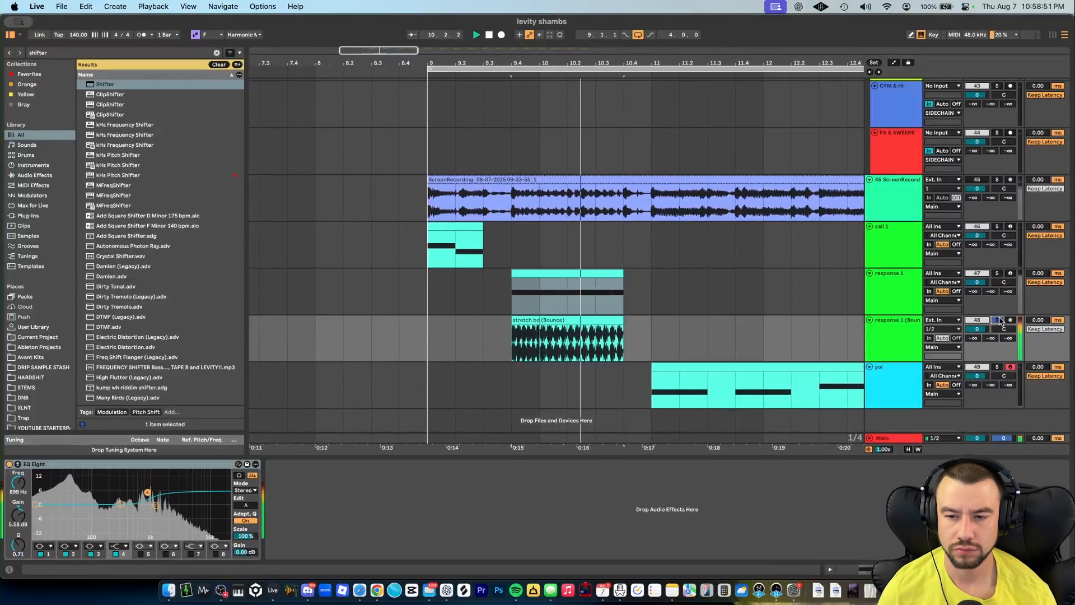
pyautogui.click(997, 273)
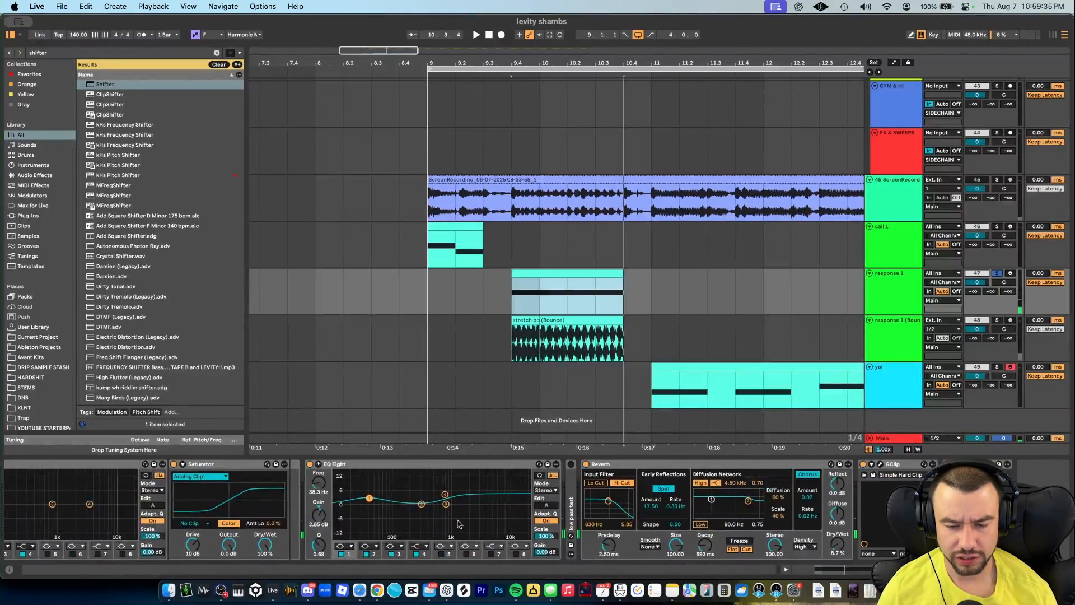
pyautogui.hscroll(-10, 457, 524)
pyautogui.press('space')
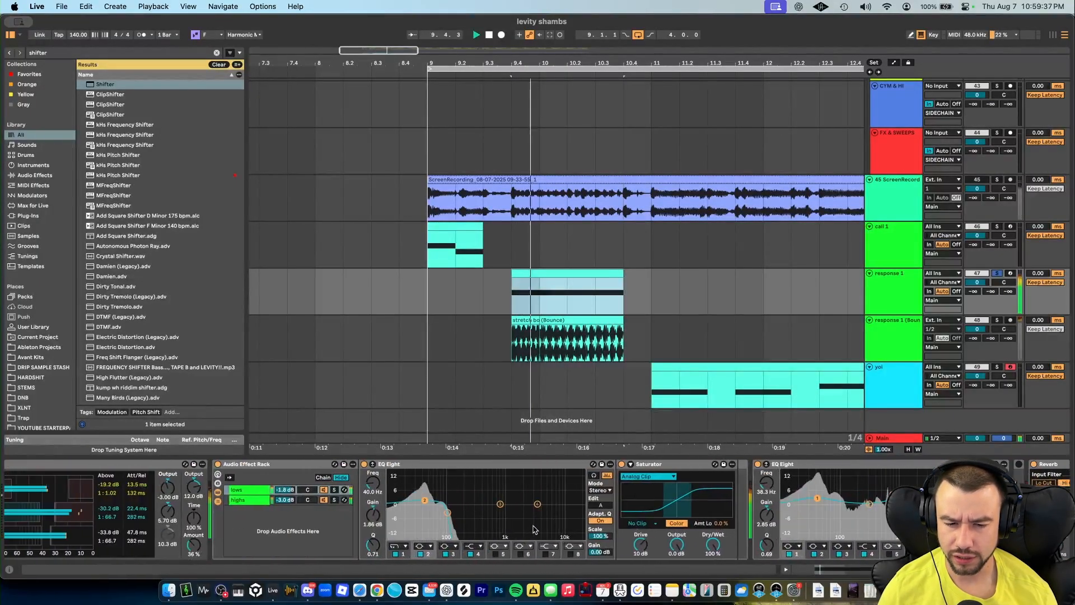
# - Try lowering the Saturator dry/wet and the lows chain volume, then undo both changes
pyautogui.moveTo(713, 544); pyautogui.dragTo(713, 574)
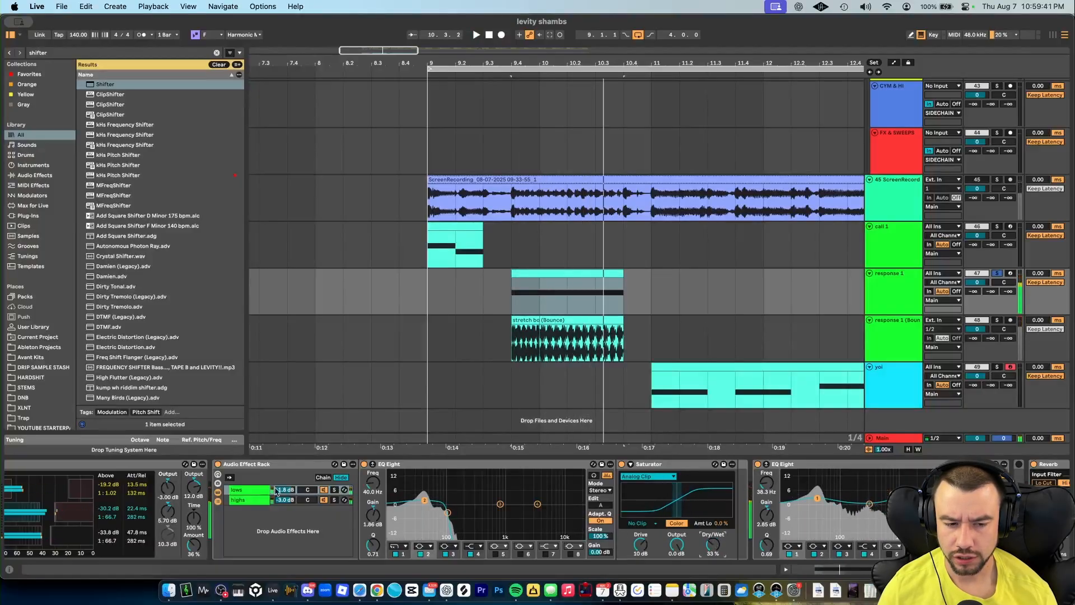
pyautogui.moveTo(292, 491); pyautogui.dragTo(292, 495)
pyautogui.press('space')
pyautogui.press('super+z')
pyautogui.press('super+z')
pyautogui.press('space')
pyautogui.press('space')
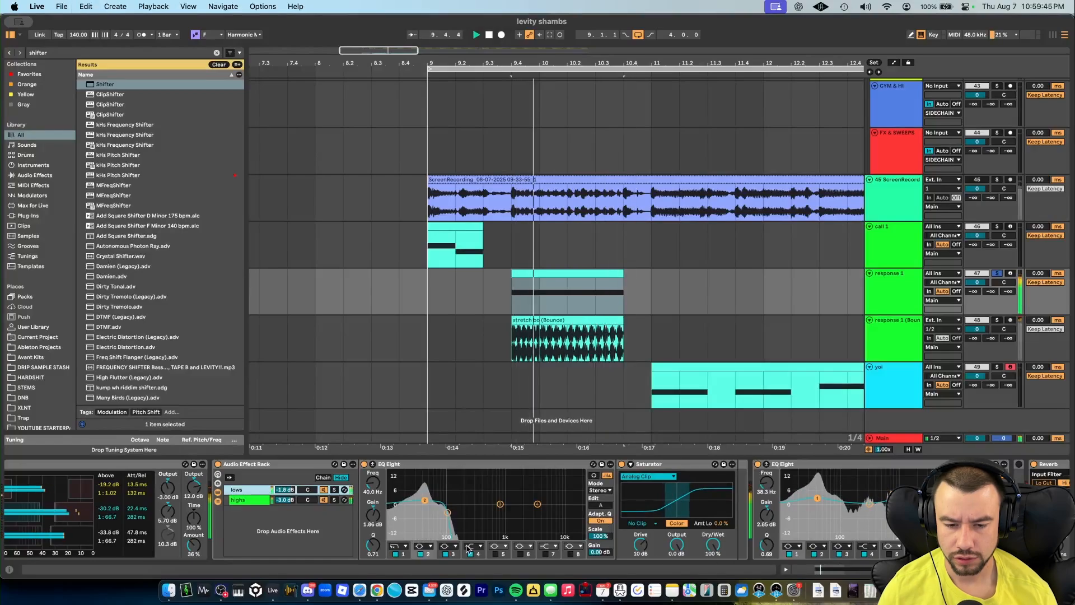
# - Bounce the selected response 1 clip to a new audio track
pyautogui.hscroll(-5, 725, 564)
pyautogui.press('space')
pyautogui.hscroll(10, 513, 544)
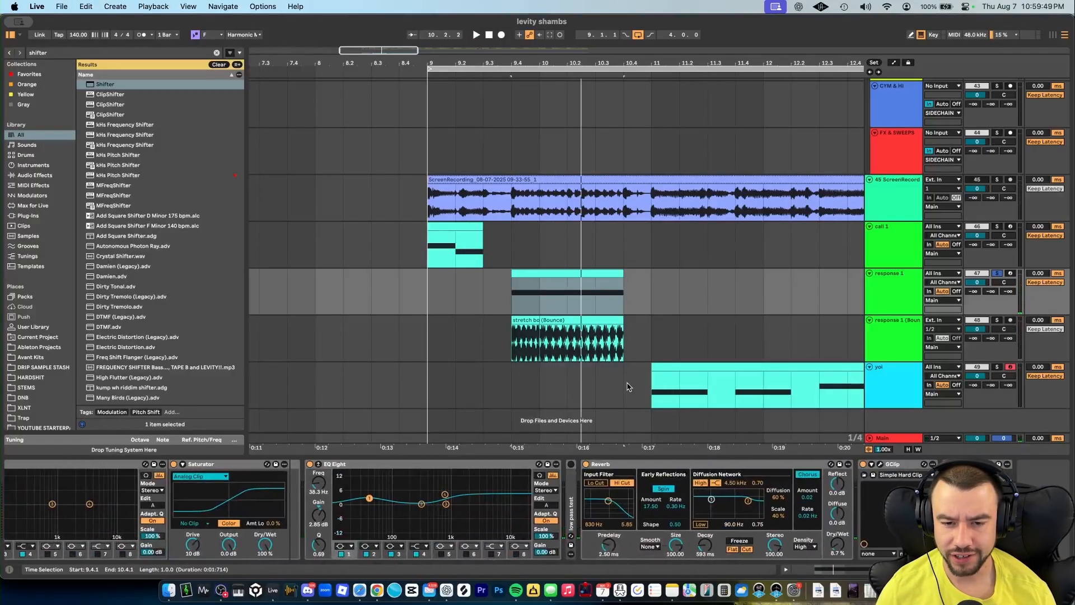
pyautogui.click(552, 276)
pyautogui.press('super+alt+b')
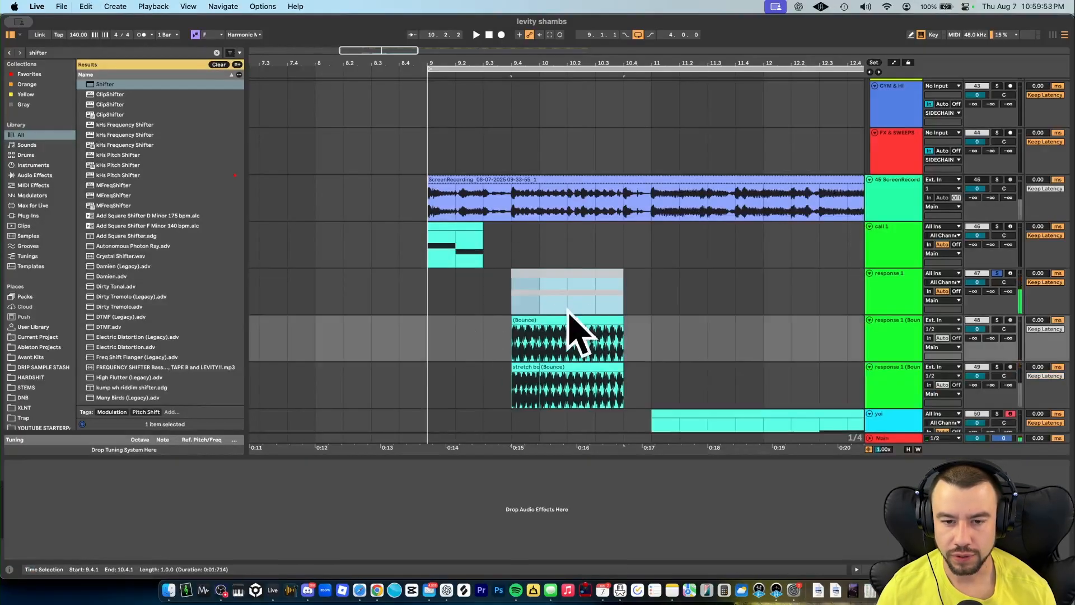
# - Zoom into the bounced clips, select the stretch boi clip and solo its track to audition it
pyautogui.scroll(5, 544, 331)
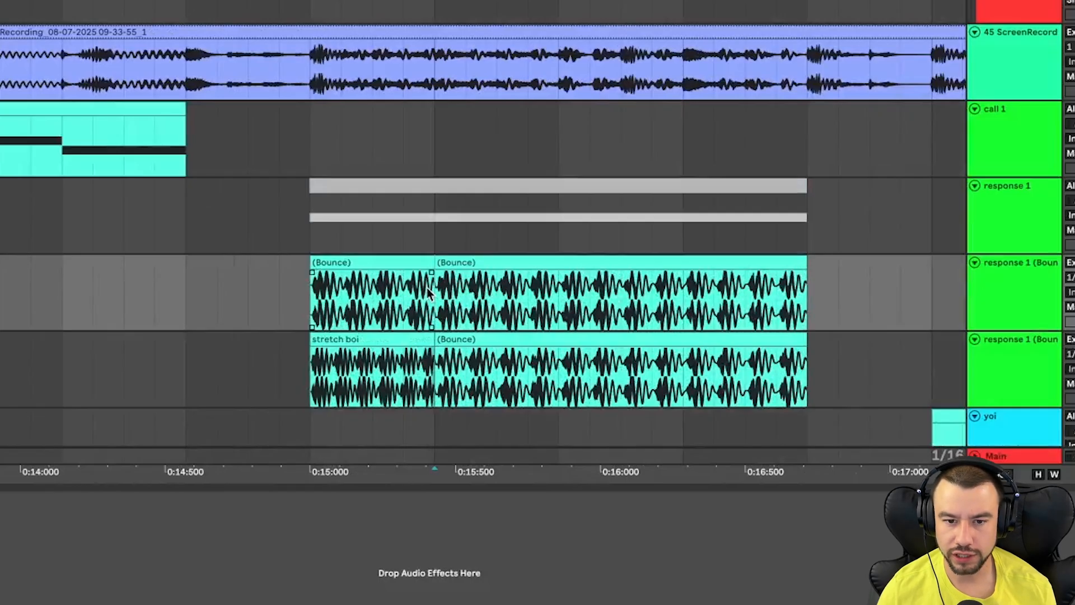
pyautogui.click(366, 355)
pyautogui.press('space')
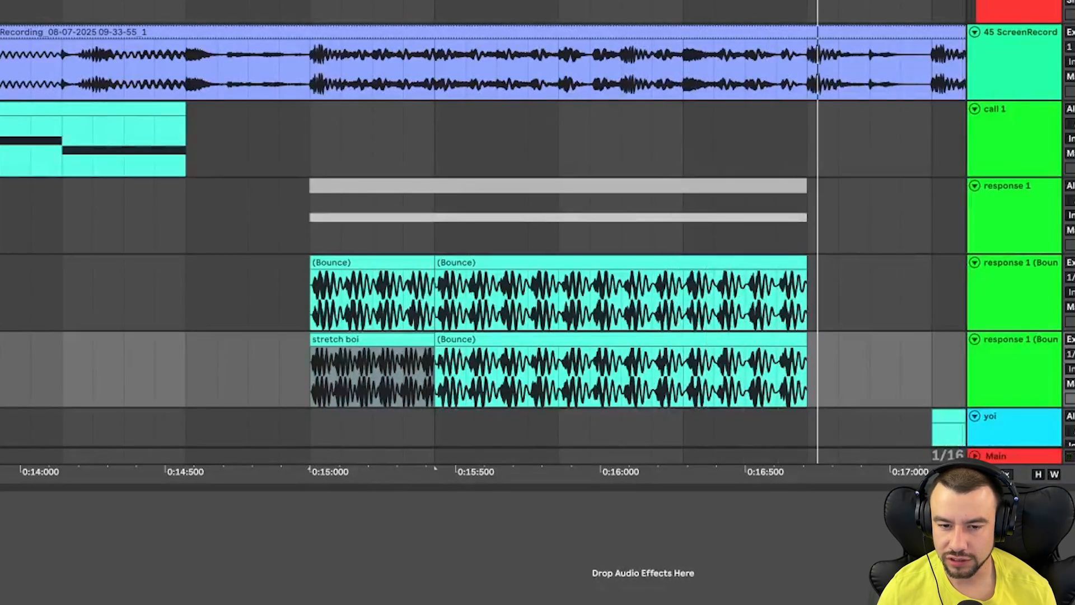
pyautogui.click(997, 320)
pyautogui.press('space')
pyautogui.press('space')
# - Open the first Bounce clip and drag a warp marker earlier to stretch its opening section
pyautogui.doubleClick(381, 264)
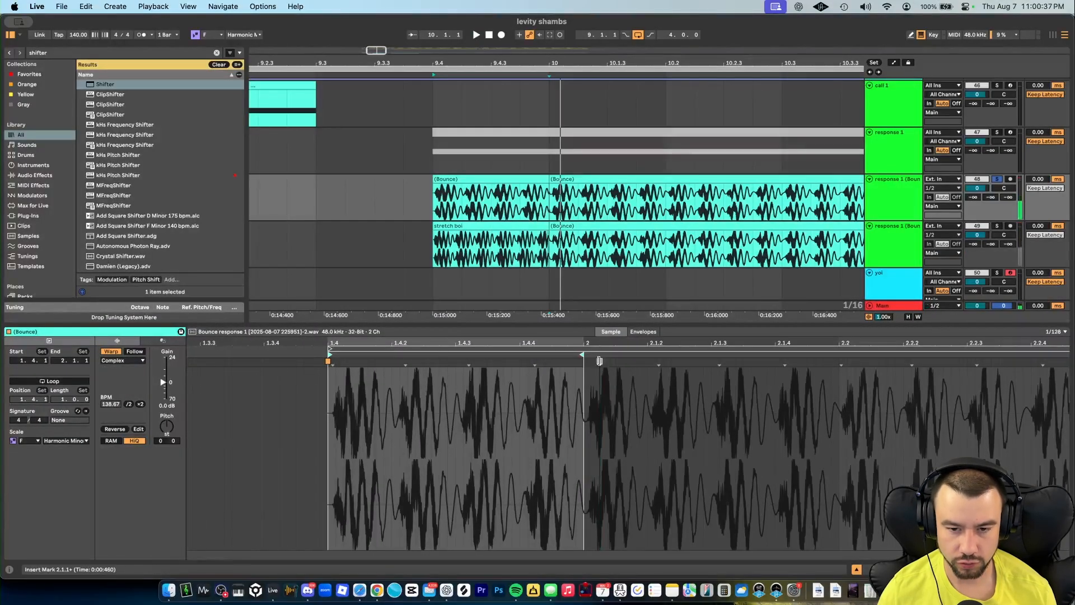
pyautogui.moveTo(599, 363); pyautogui.dragTo(534, 363)
pyautogui.press('space')
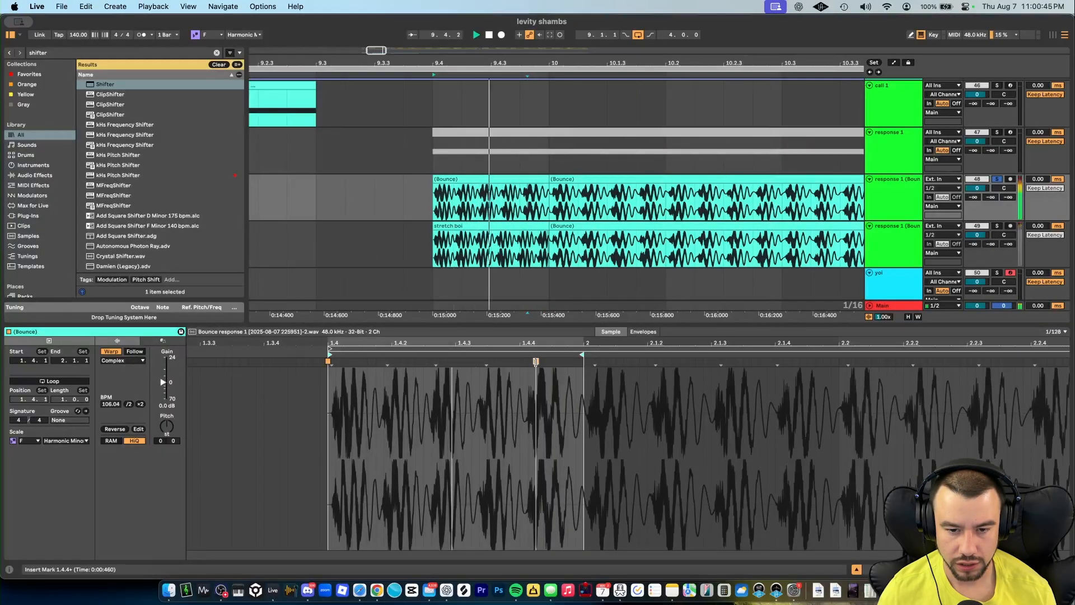
# - Zoom in on the join between the two Bounce clips and select the second clip
pyautogui.scroll(2, 519, 211)
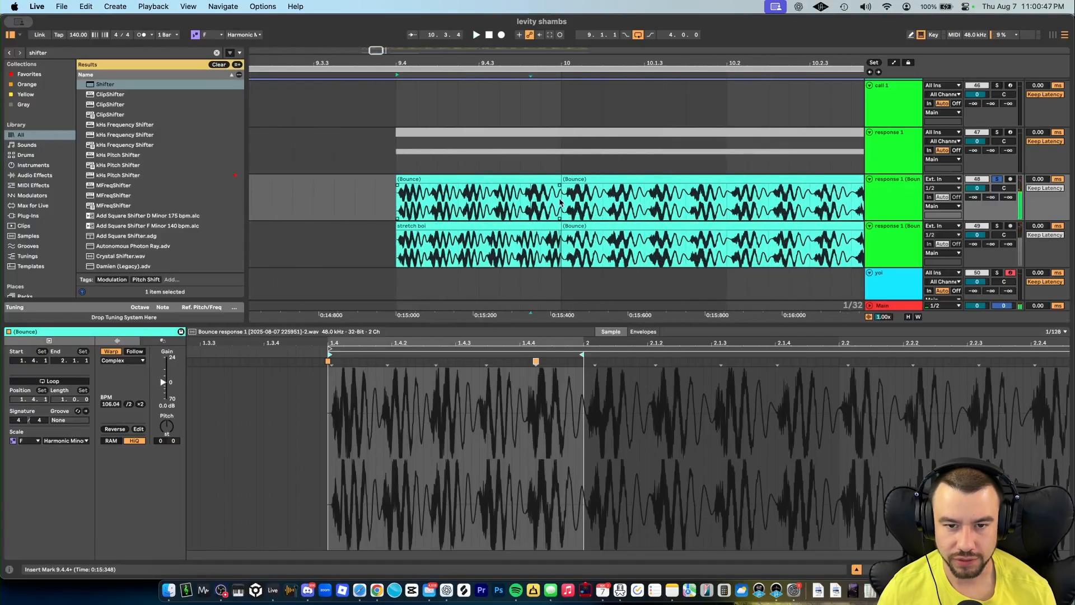
pyautogui.scroll(5, 558, 188)
pyautogui.click(516, 189)
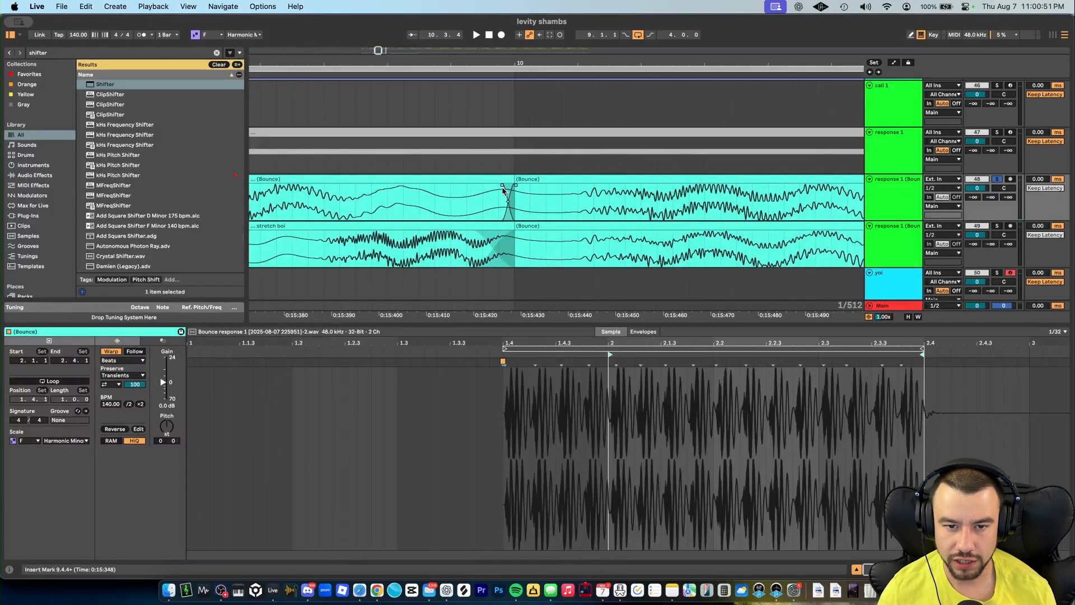
# - Widen the crossfade at the join between the two Bounce clips and play back from just before it
pyautogui.moveTo(495, 191); pyautogui.dragTo(470, 196)
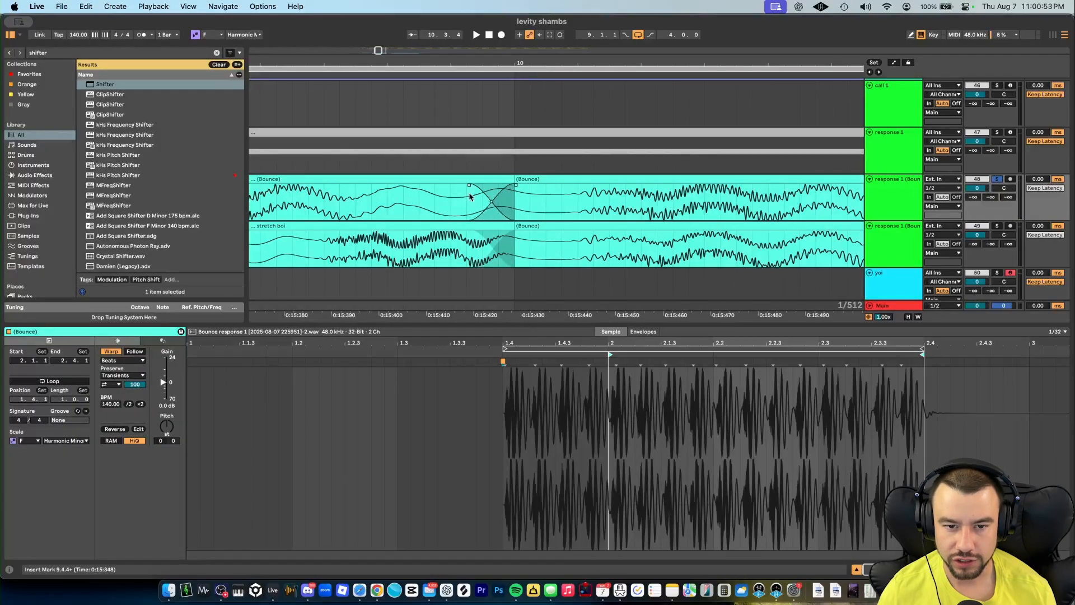
pyautogui.scroll(-10, 469, 198)
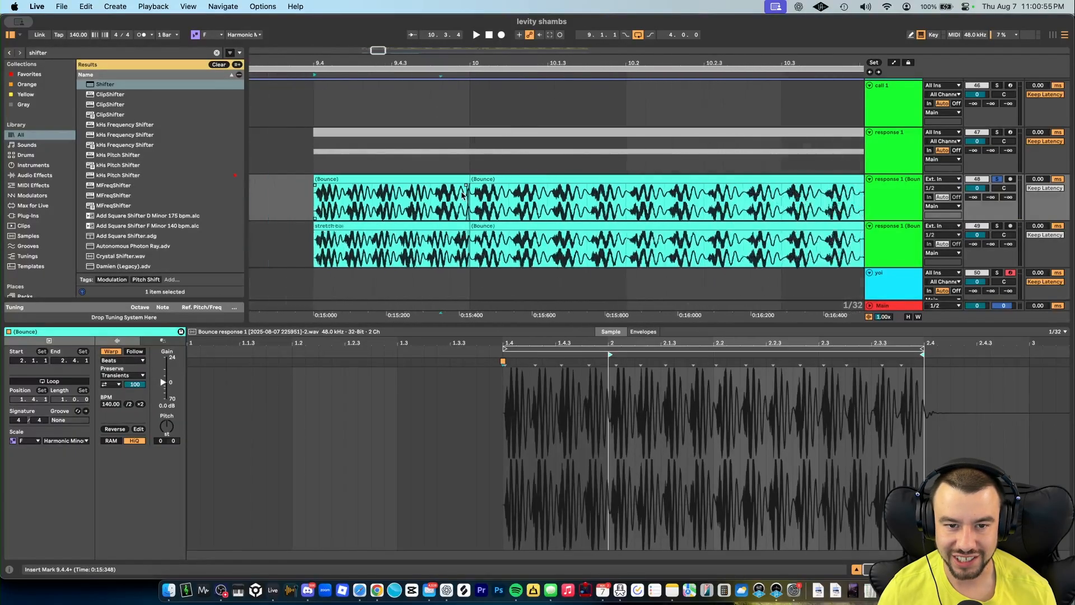
pyautogui.click(430, 180)
pyautogui.press('space')
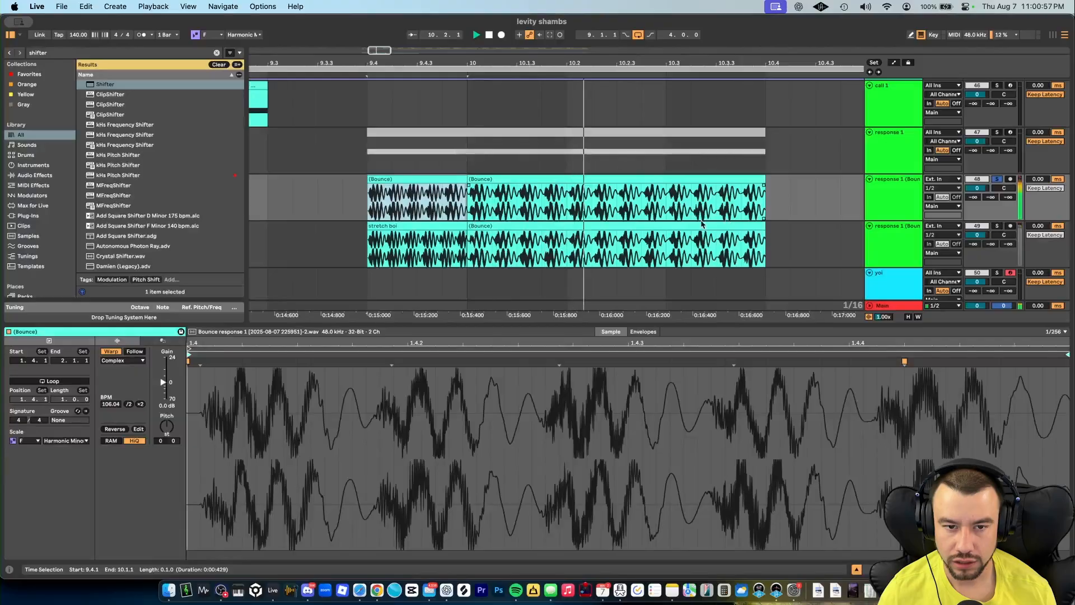
# - Audition the bounced and stretched response clips against the reference recording
pyautogui.scroll(5, 381, 188)
pyautogui.press('space')
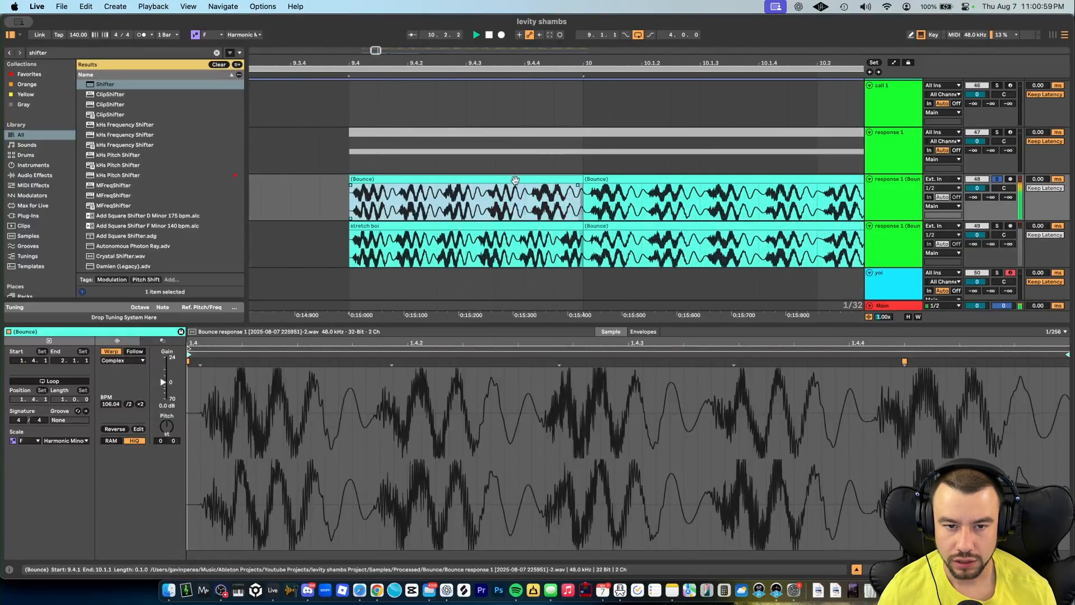
pyautogui.scroll(-4, 485, 182)
pyautogui.scroll(-6, 426, 196)
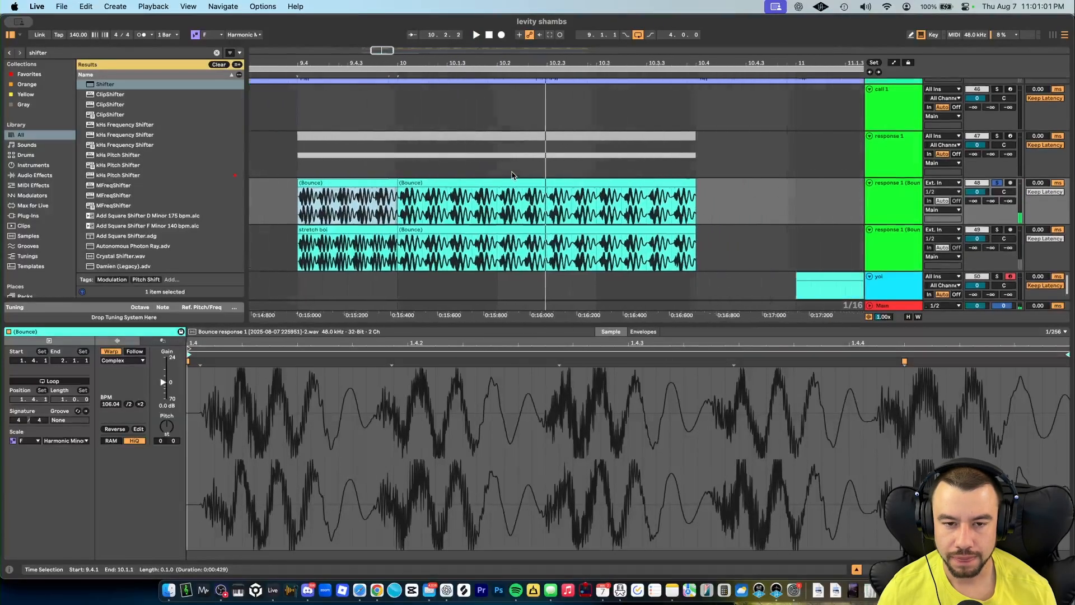
pyautogui.press('space')
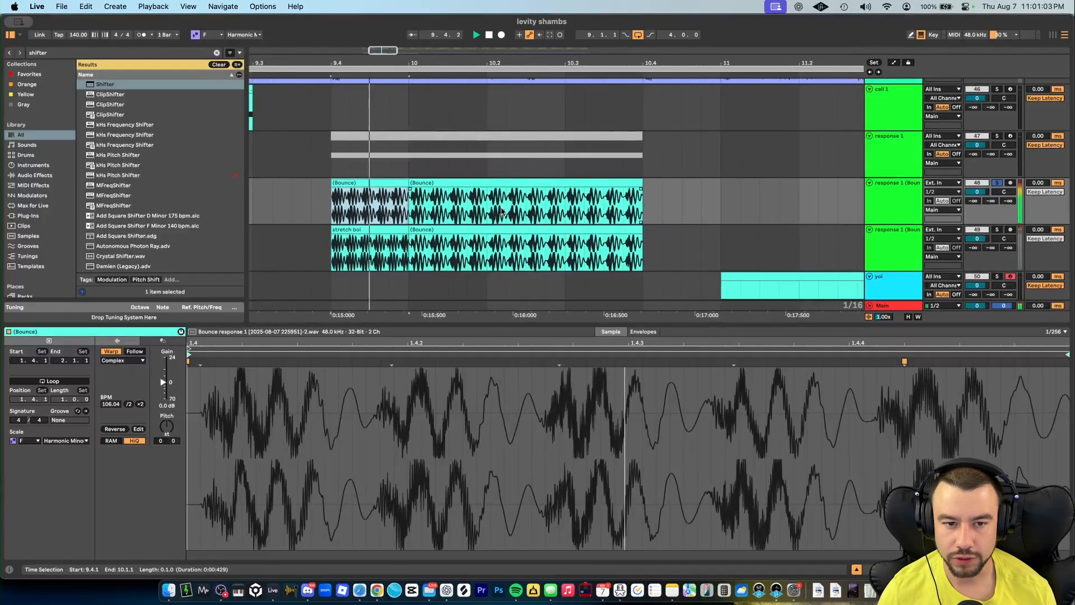
pyautogui.scroll(-5, 503, 212)
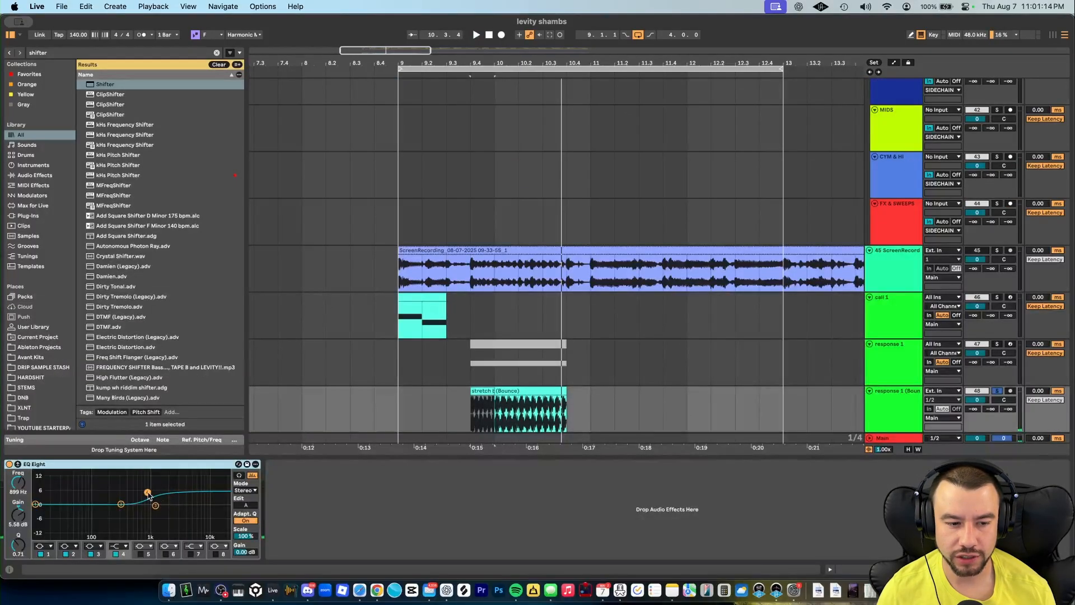
pyautogui.press('space')
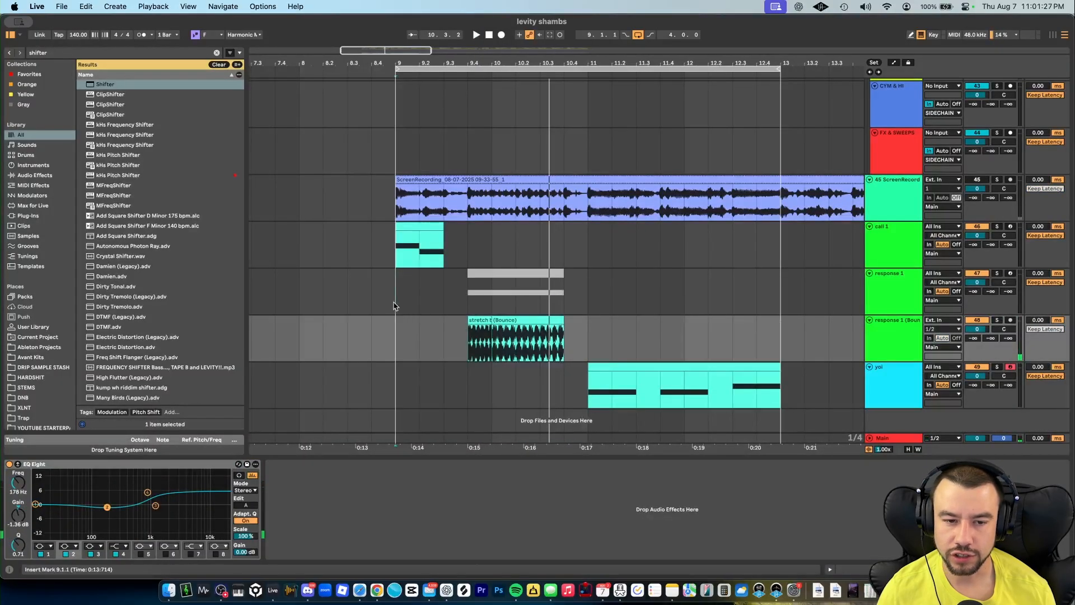
# - Search for GClip and add the GClip plugin to the bounced response 1 track
pyautogui.click(394, 305)
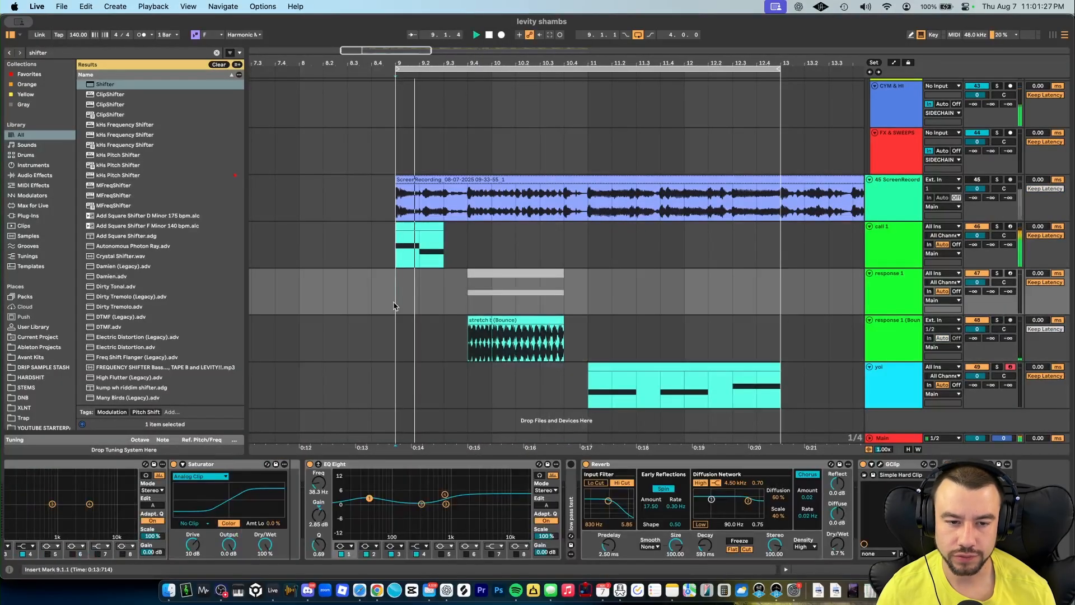
pyautogui.scroll(-3, 466, 317)
pyautogui.scroll(4, 471, 322)
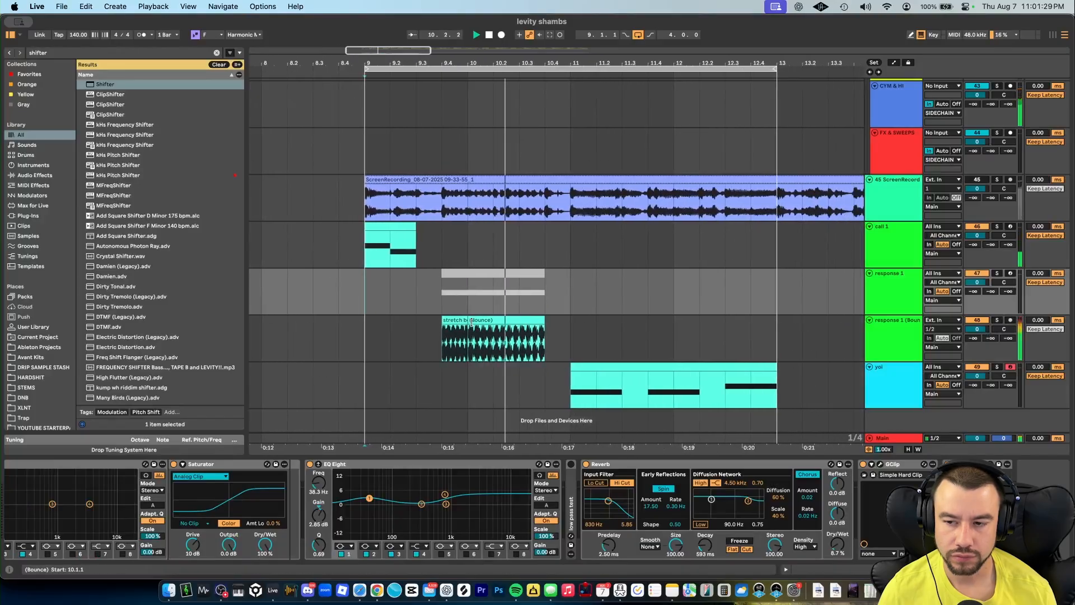
pyautogui.click(881, 331)
pyautogui.press('super+f')
pyautogui.write('g')
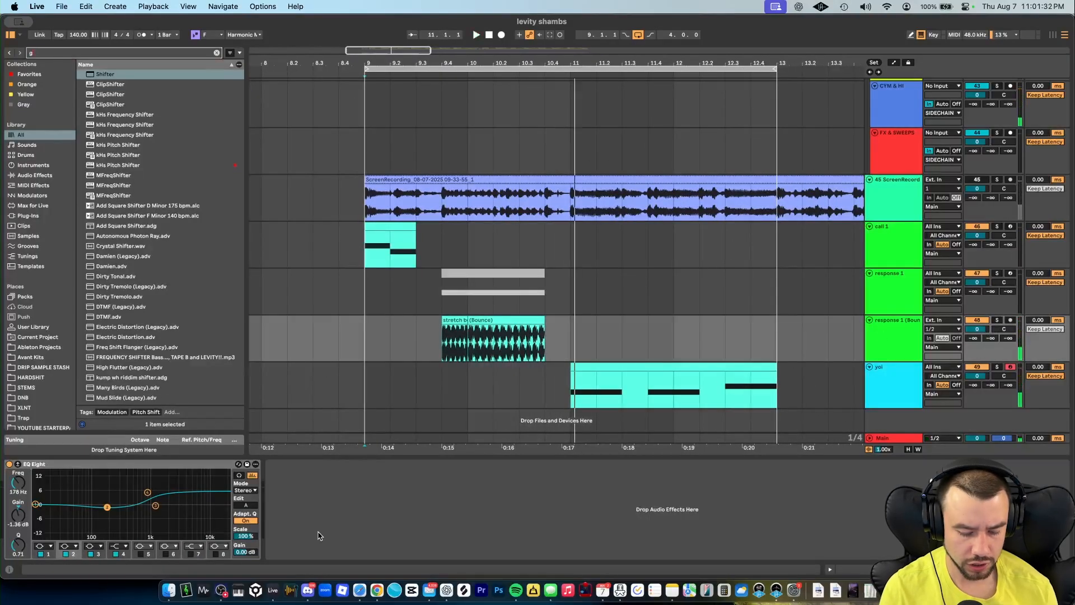
pyautogui.write('cl')
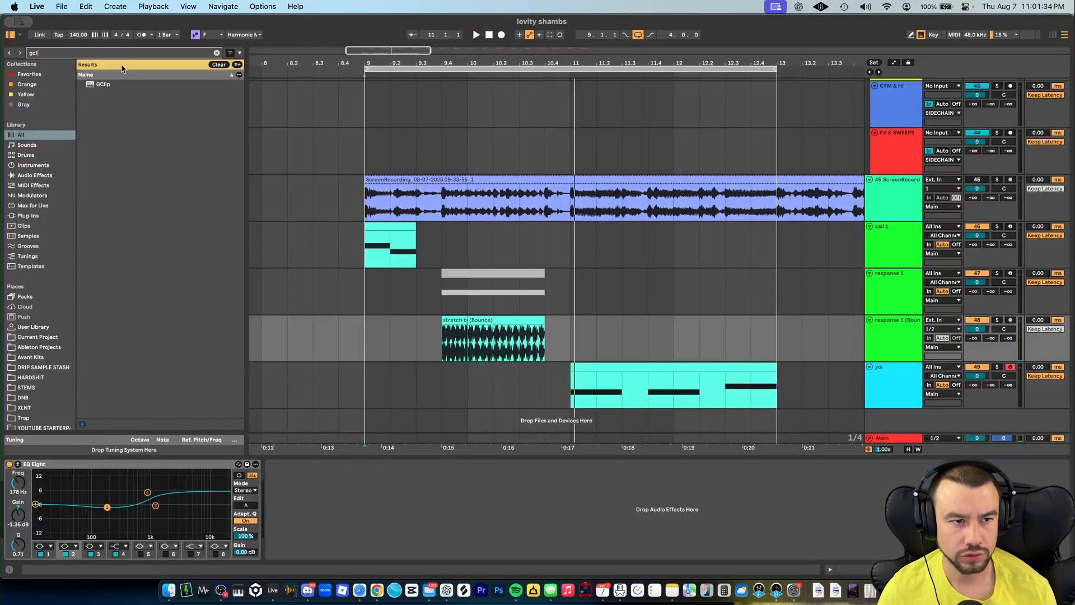
pyautogui.doubleClick(115, 83)
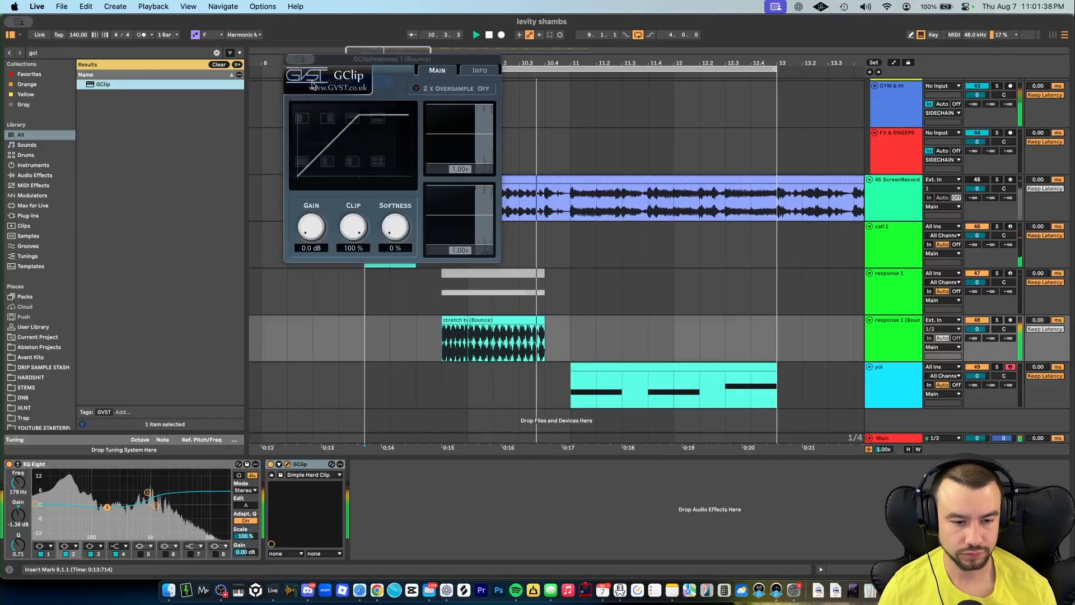
pyautogui.click(291, 59)
# - Play the arrangement and inspect the notes of the yol MIDI clip
pyautogui.press('space')
pyautogui.hscroll(1, 554, 407)
pyautogui.scroll(-2, 552, 408)
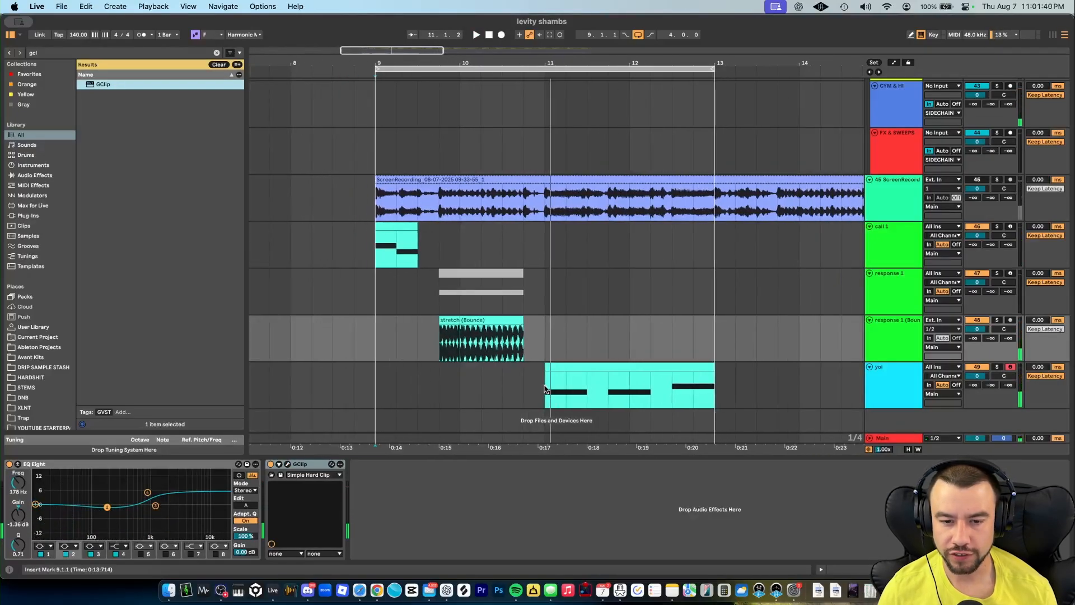
pyautogui.doubleClick(542, 387)
pyautogui.press('space')
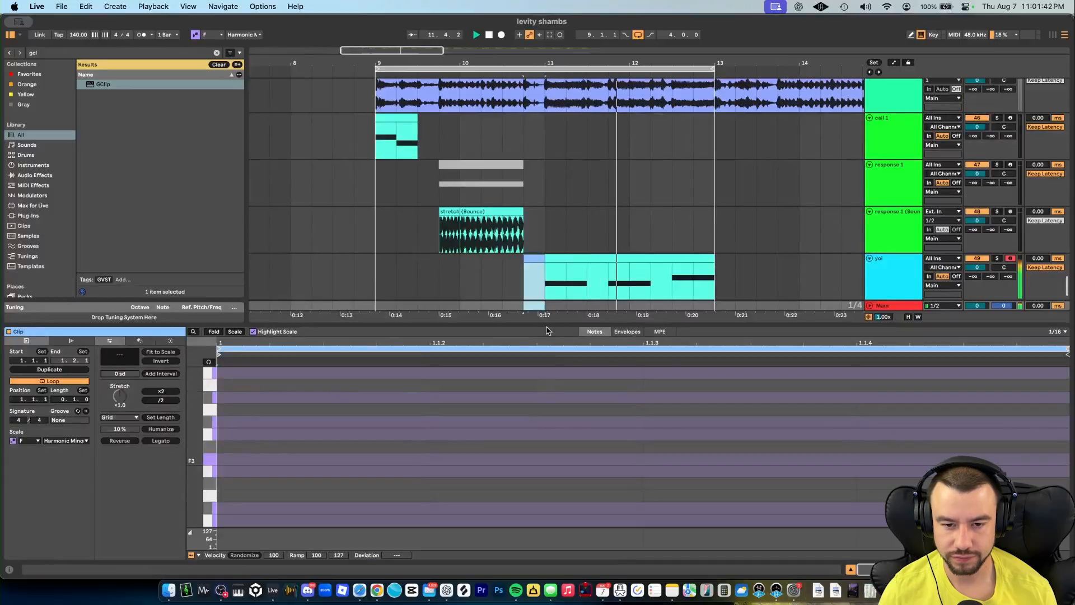
pyautogui.moveTo(547, 330); pyautogui.dragTo(536, 472)
pyautogui.click(535, 471)
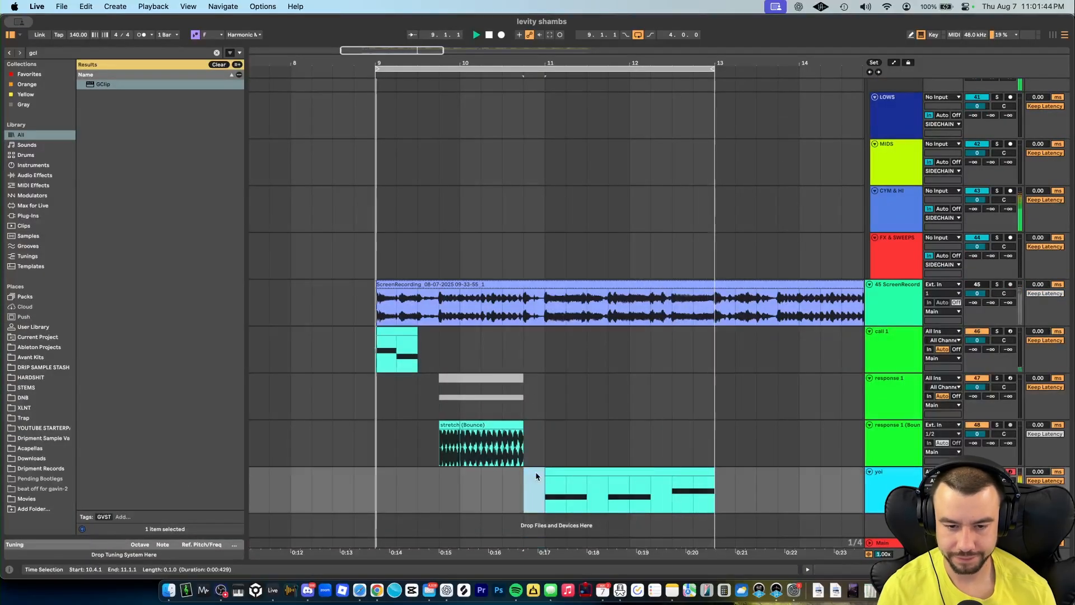
pyautogui.press('space')
# - Review the device chain on the response 1 track and play the section
pyautogui.click(539, 391)
pyautogui.hotkey('shift', 'Tab')
pyautogui.hscroll(-10, 388, 503)
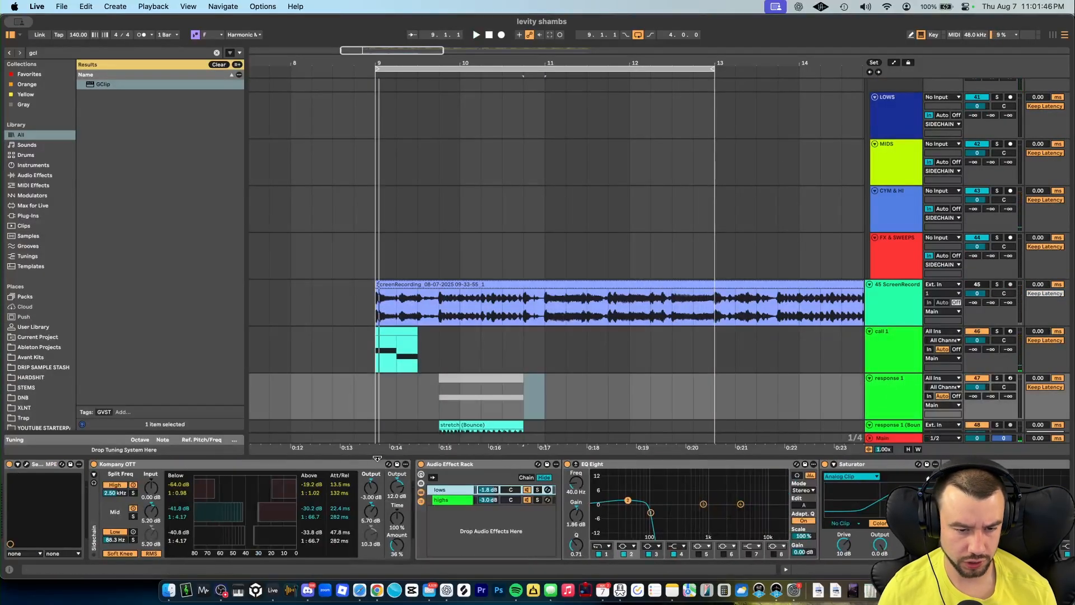
pyautogui.moveTo(377, 459); pyautogui.dragTo(392, 560)
pyautogui.click(581, 473)
pyautogui.hotkey('shift', 'Tab')
pyautogui.press('space')
# - Bypass the Reverb, Kompany OTT and EQ Eight devices on the yol track and audition the clip
pyautogui.scroll(-1, 751, 383)
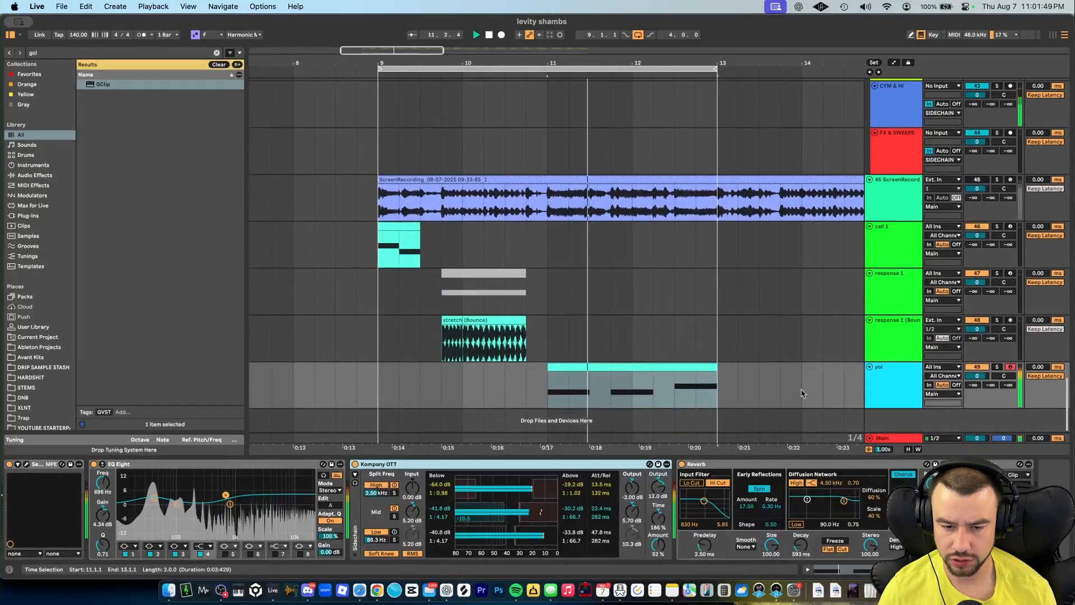
pyautogui.doubleClick(609, 378)
pyautogui.scroll(-4, 336, 473)
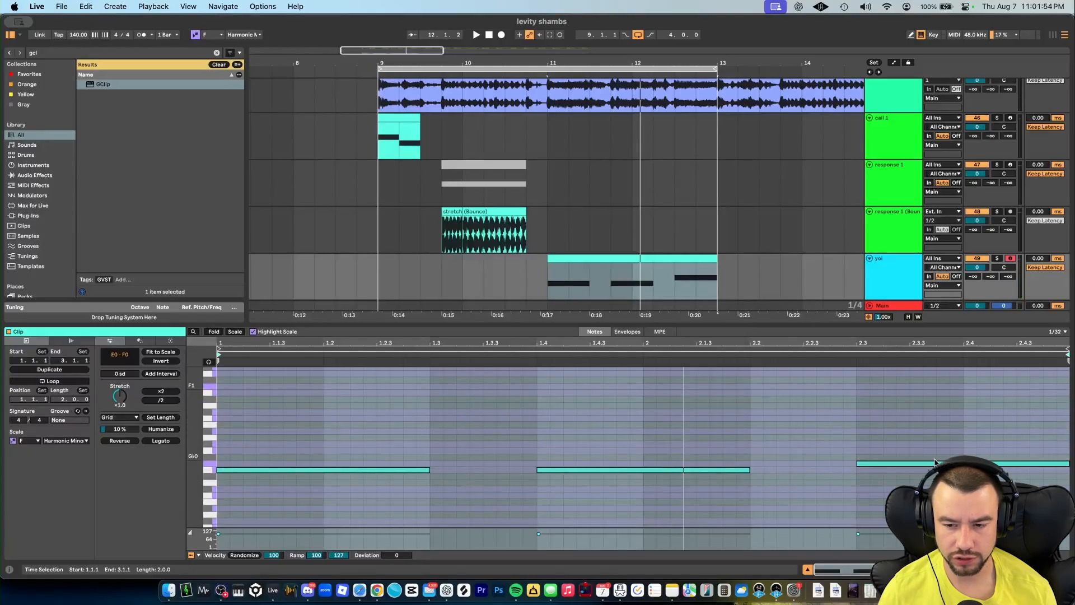
pyautogui.doubleClick(886, 269)
pyautogui.press('space')
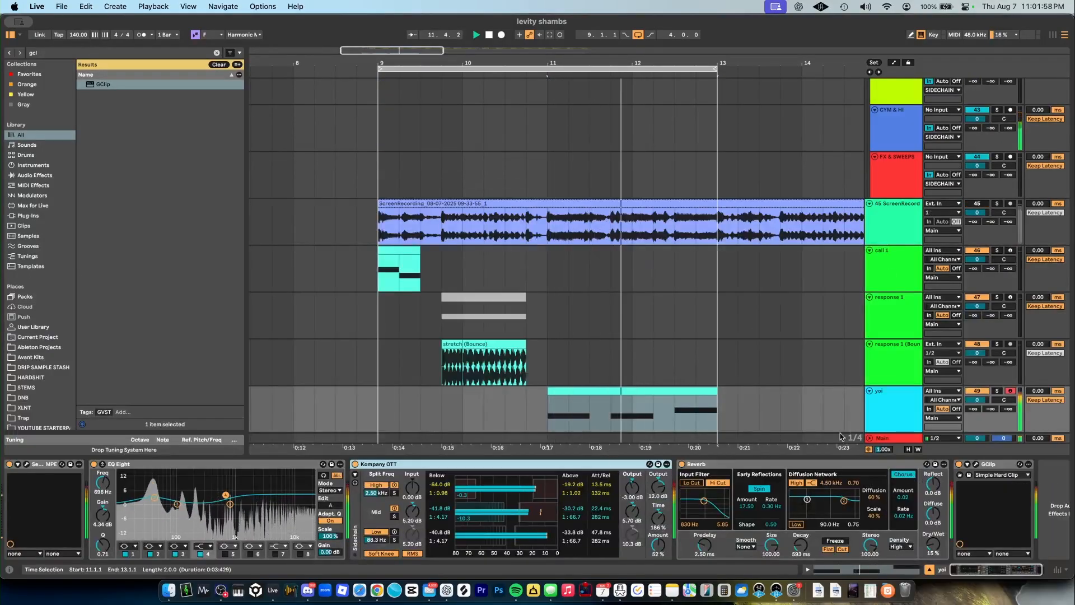
pyautogui.hscroll(2, 784, 487)
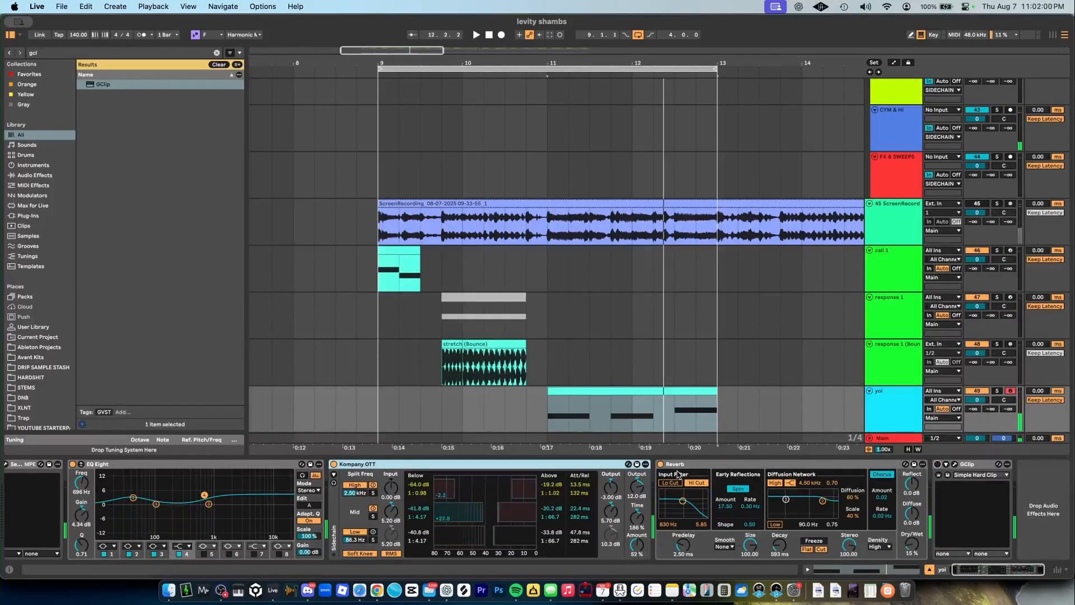
pyautogui.click(661, 465)
pyautogui.click(334, 464)
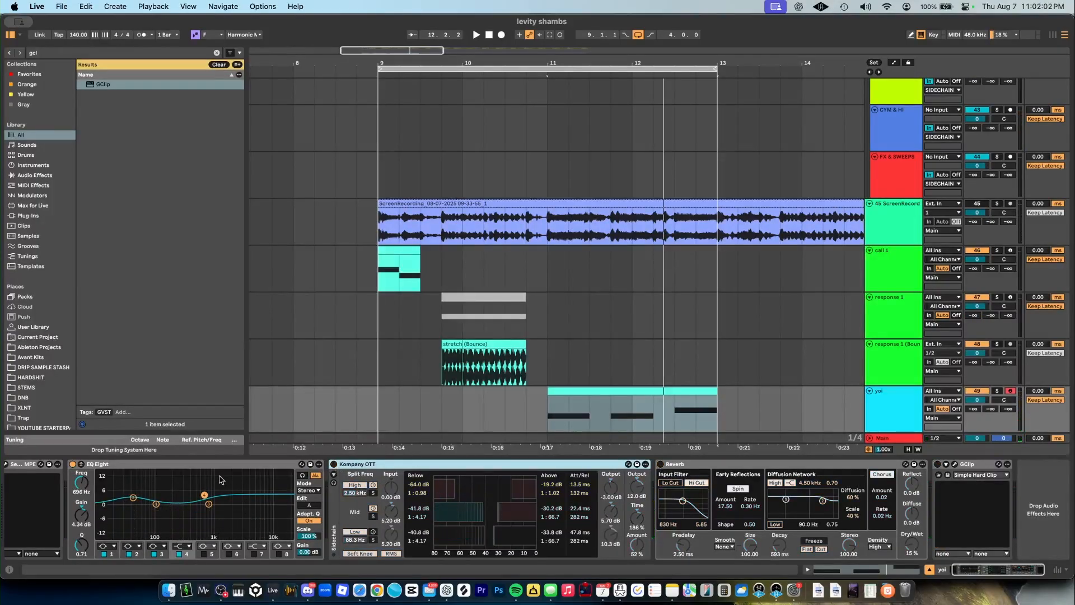
pyautogui.click(72, 464)
pyautogui.press('space')
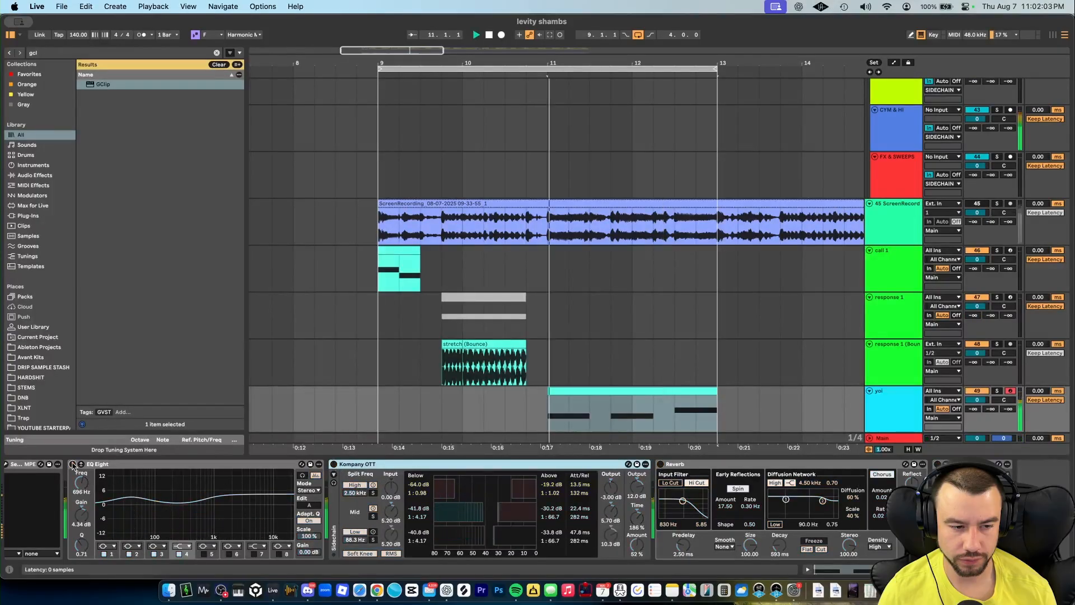
pyautogui.hscroll(-2, 66, 469)
pyautogui.press('space')
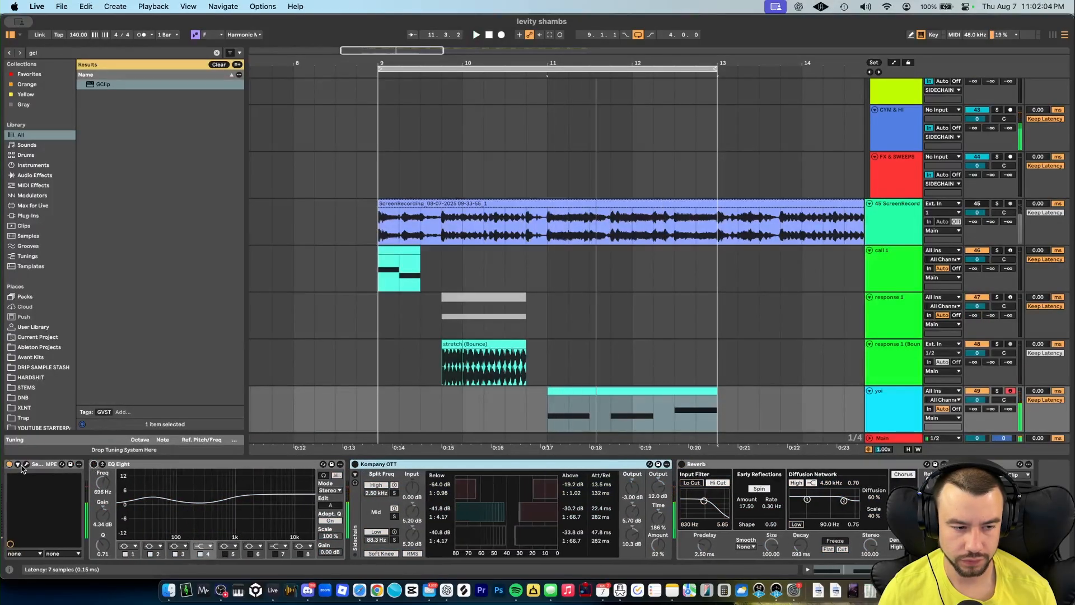
# - Open Serum 2 on the yol track and bypass its Distortion, Compressor and Splitter L/H effects
pyautogui.click(26, 465)
pyautogui.click(26, 465)
pyautogui.click(514, 128)
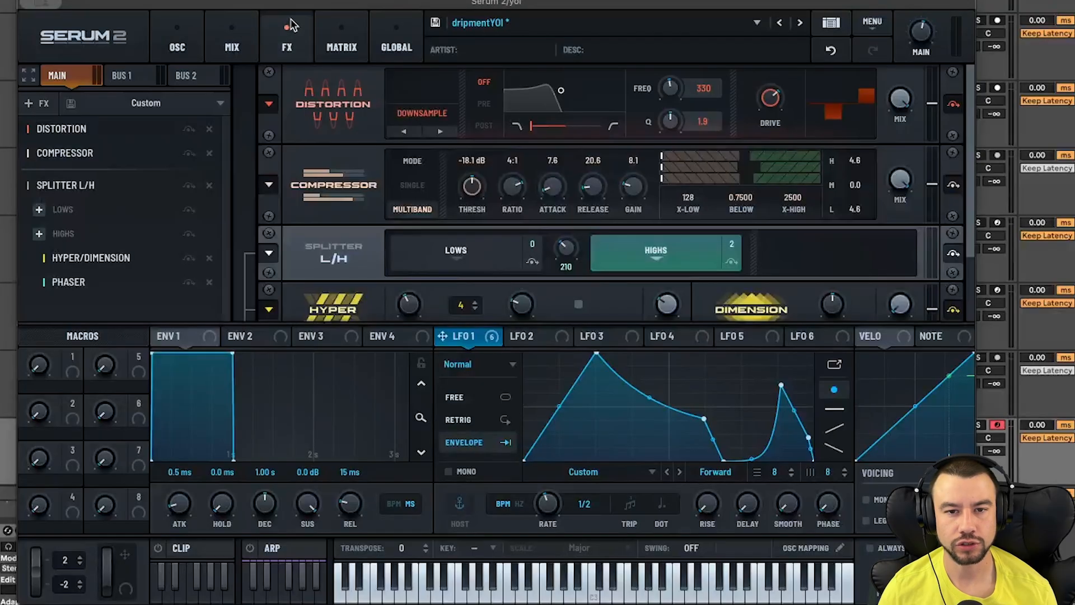
pyautogui.click(188, 128)
pyautogui.click(189, 152)
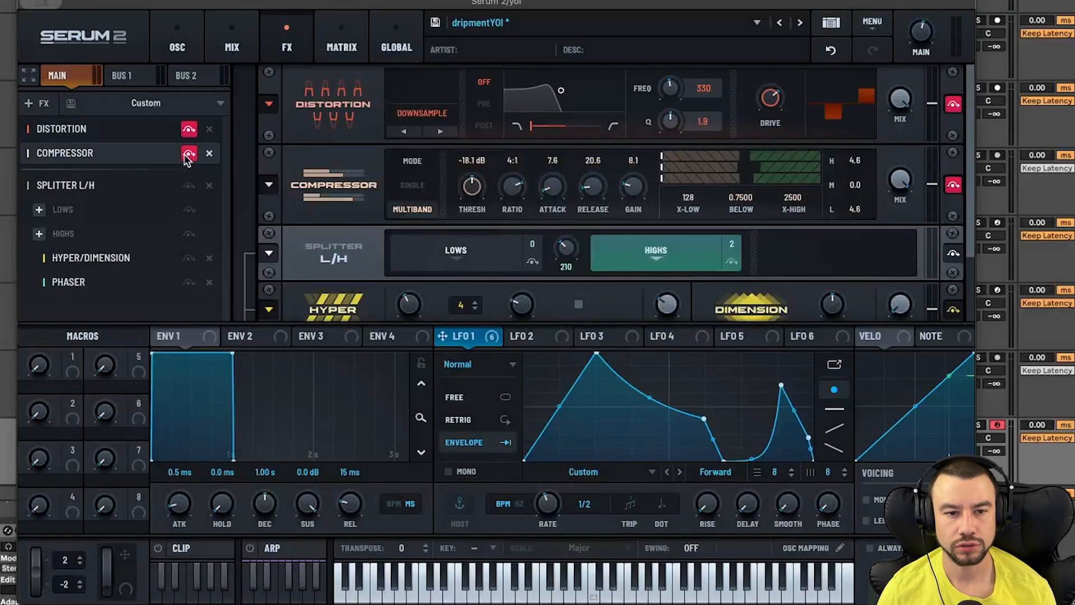
pyautogui.click(189, 185)
# - Switch the Sub oscillator and Oscillator B off and back on to compare their contribution
pyautogui.click(177, 47)
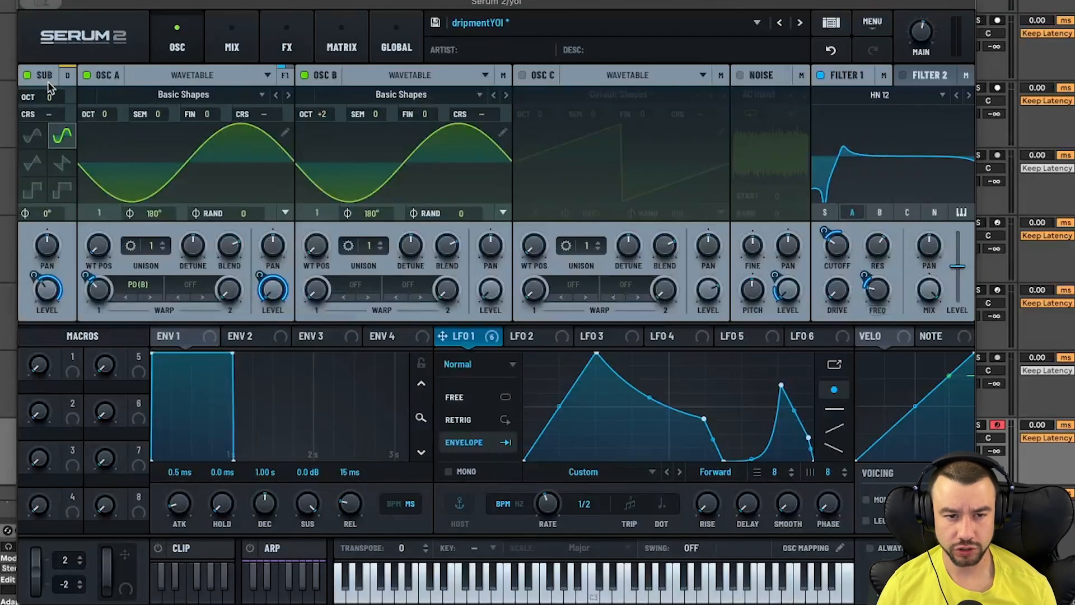
pyautogui.click(28, 76)
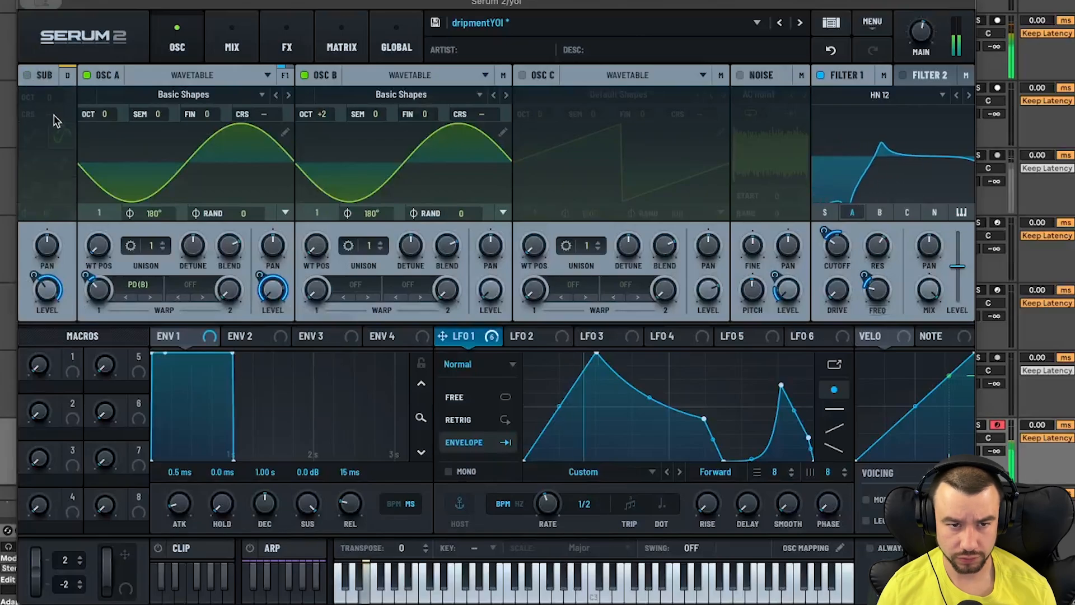
pyautogui.click(304, 76)
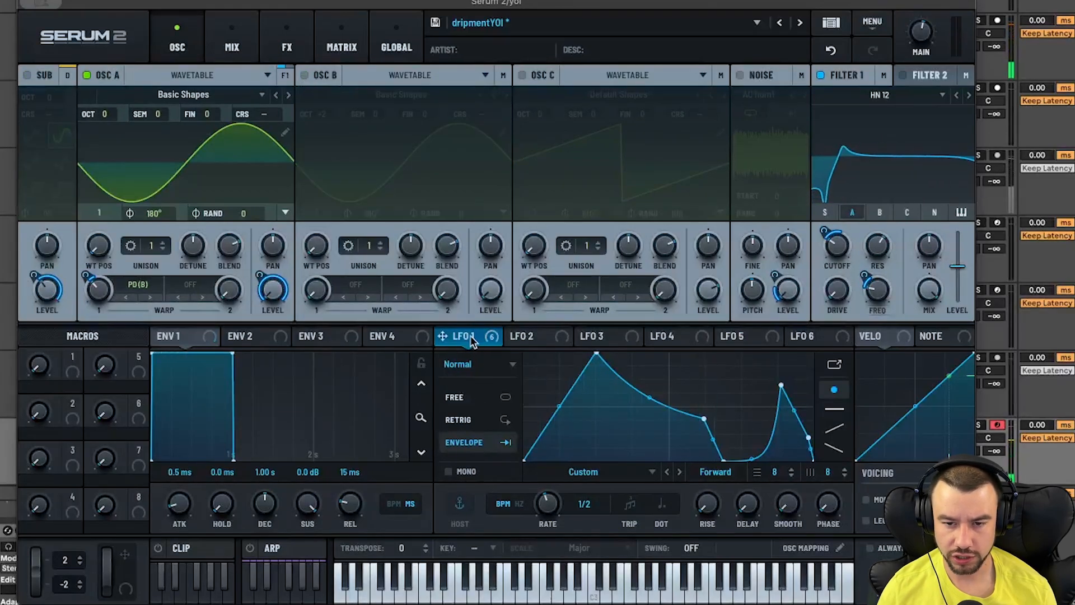
pyautogui.click(304, 76)
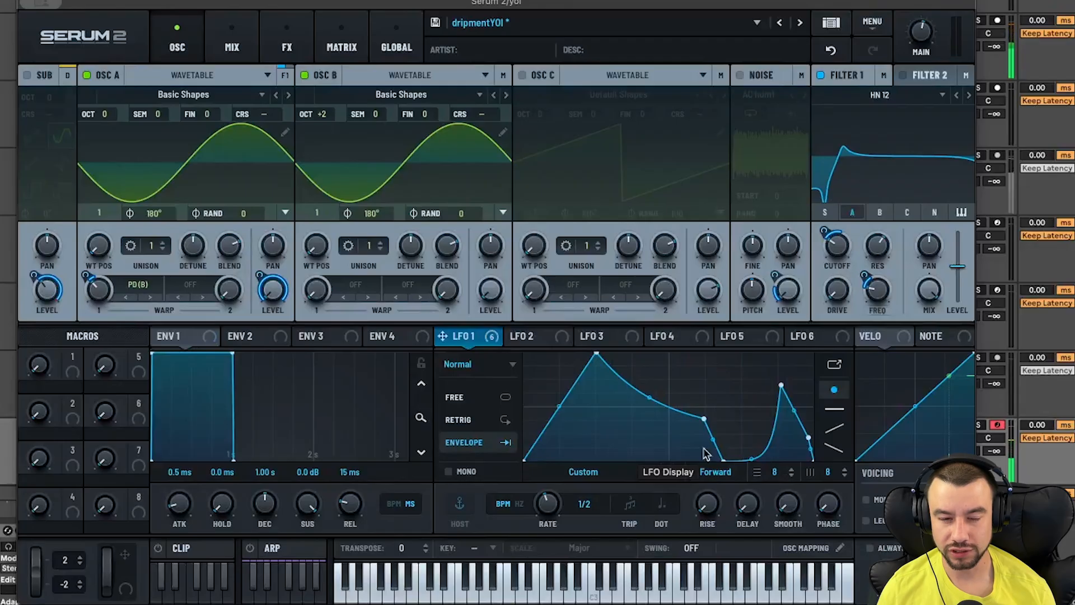
pyautogui.click(30, 78)
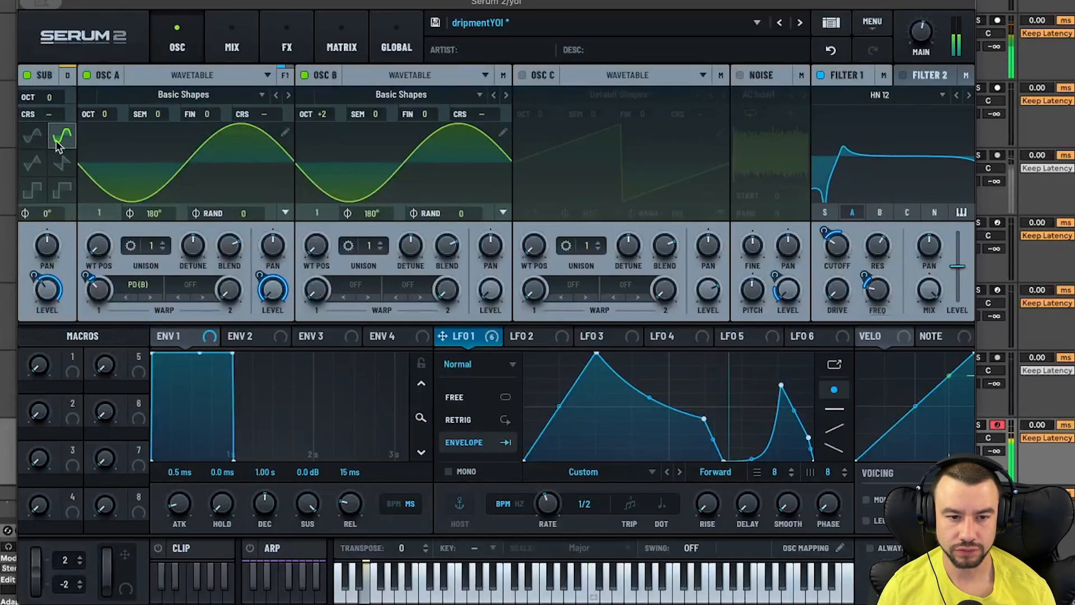
pyautogui.moveTo(50, 305)
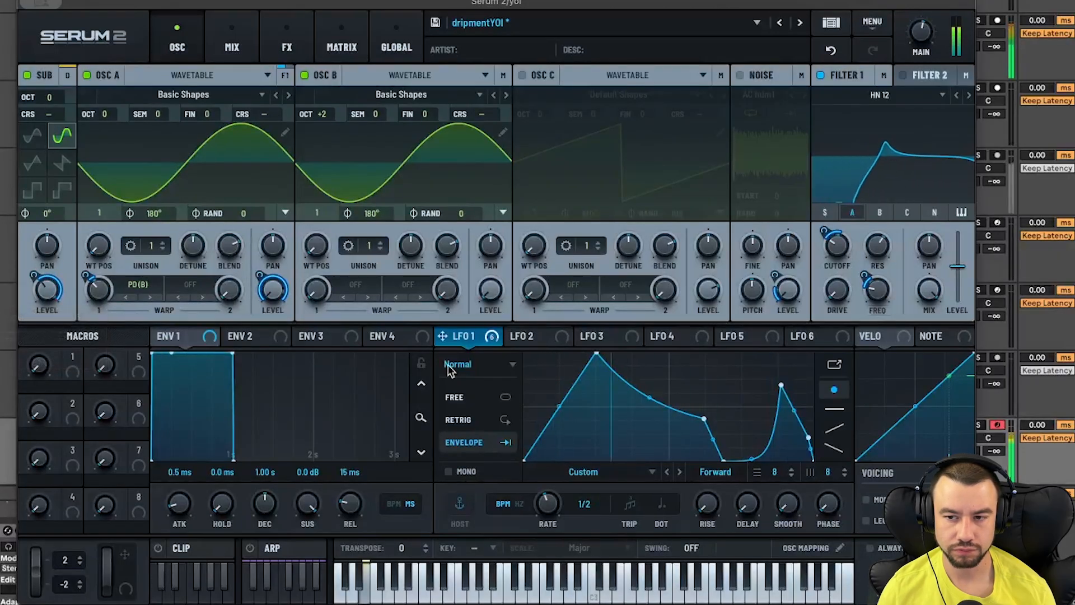
# - Switch Filter 1 off and on again and open its filter type list without changing it
pyautogui.click(819, 75)
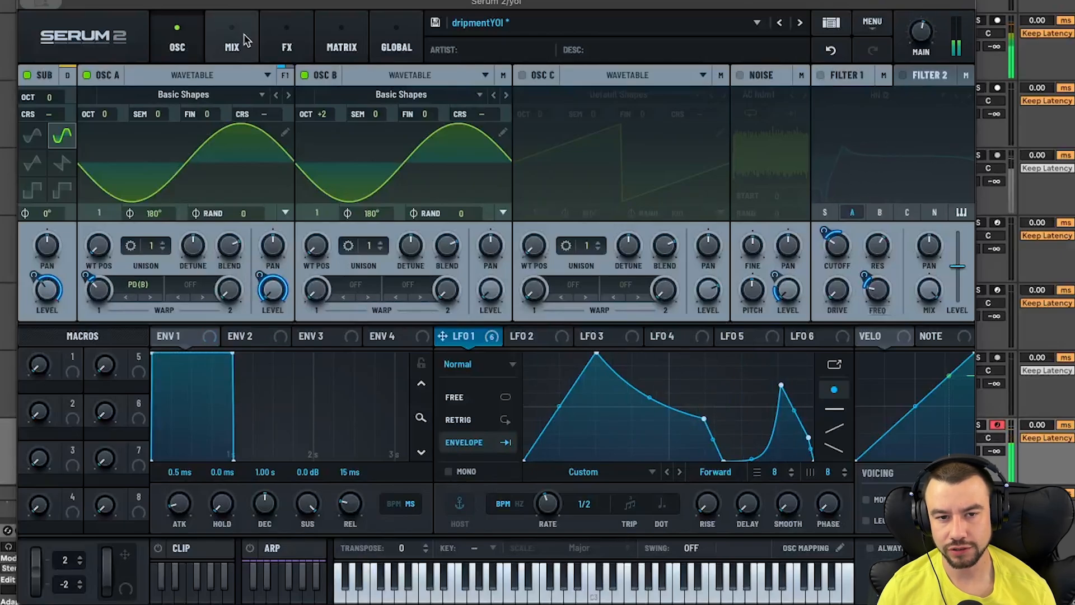
pyautogui.click(821, 76)
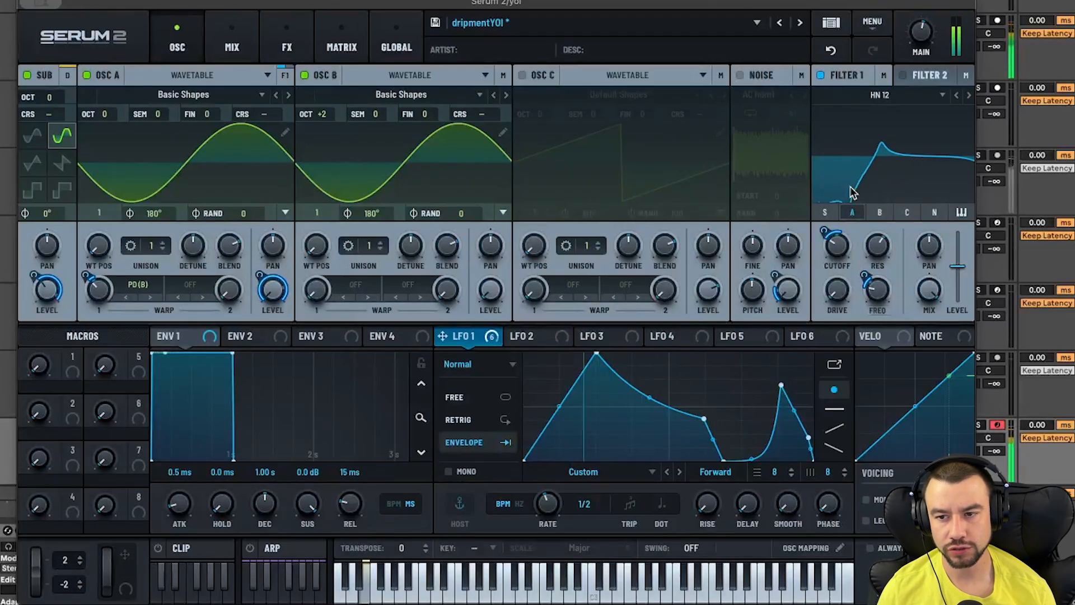
pyautogui.click(880, 95)
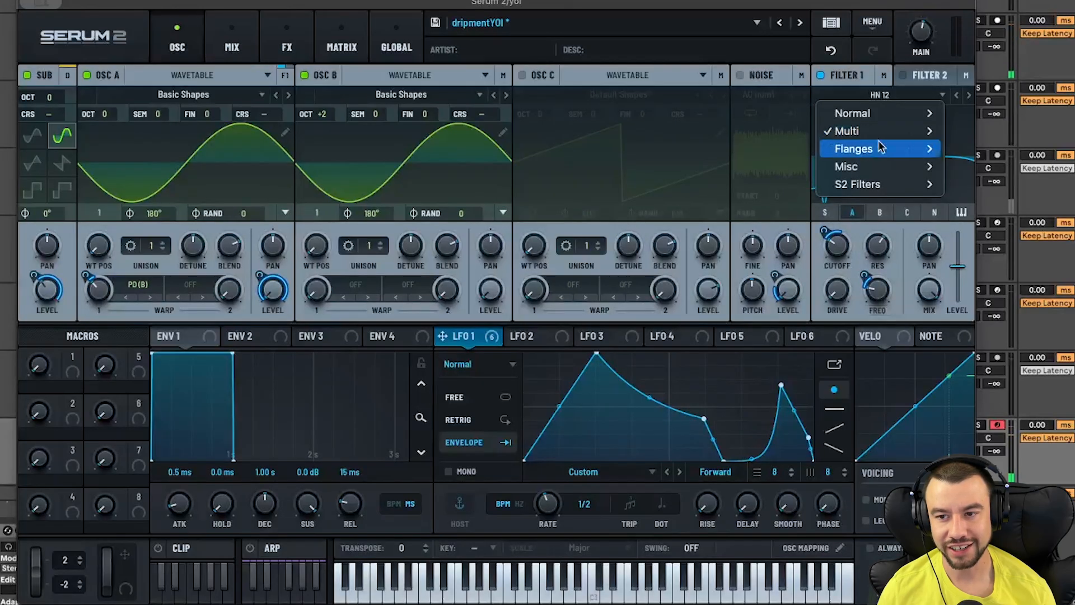
pyautogui.moveTo(851, 131)
pyautogui.click(869, 276)
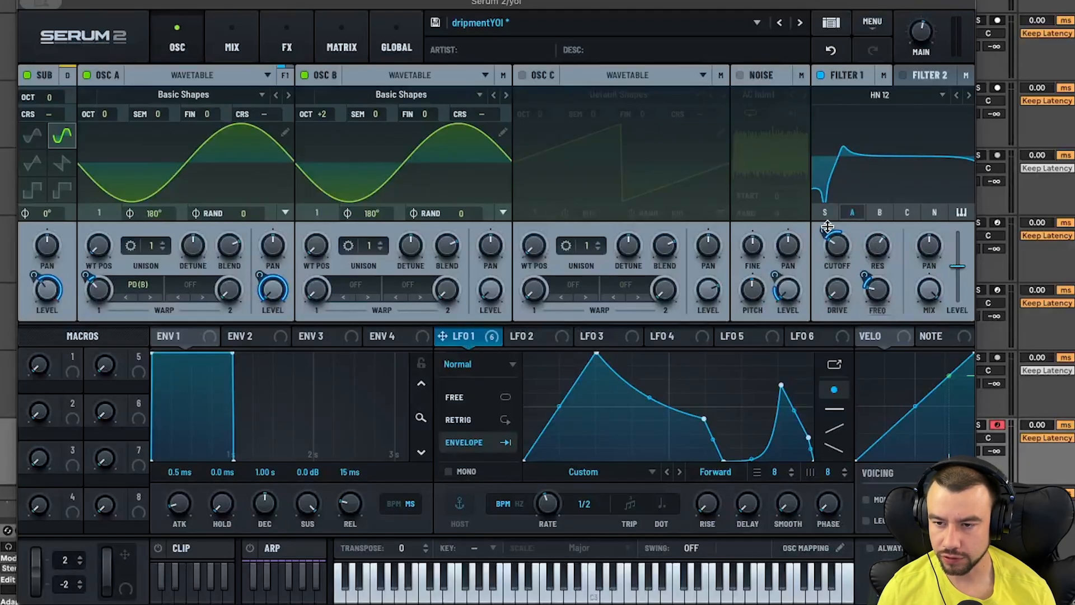
# - Open Serum 2's FX page, re-enable the Distortion effect and nudge its Drive knob up slightly
pyautogui.moveTo(865, 273)
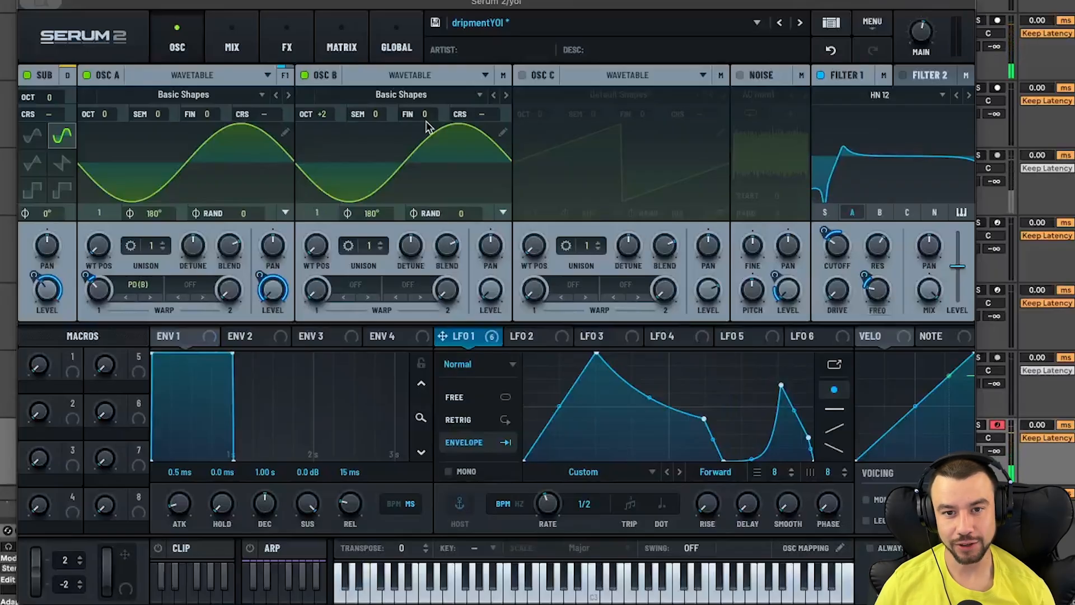
pyautogui.click(274, 49)
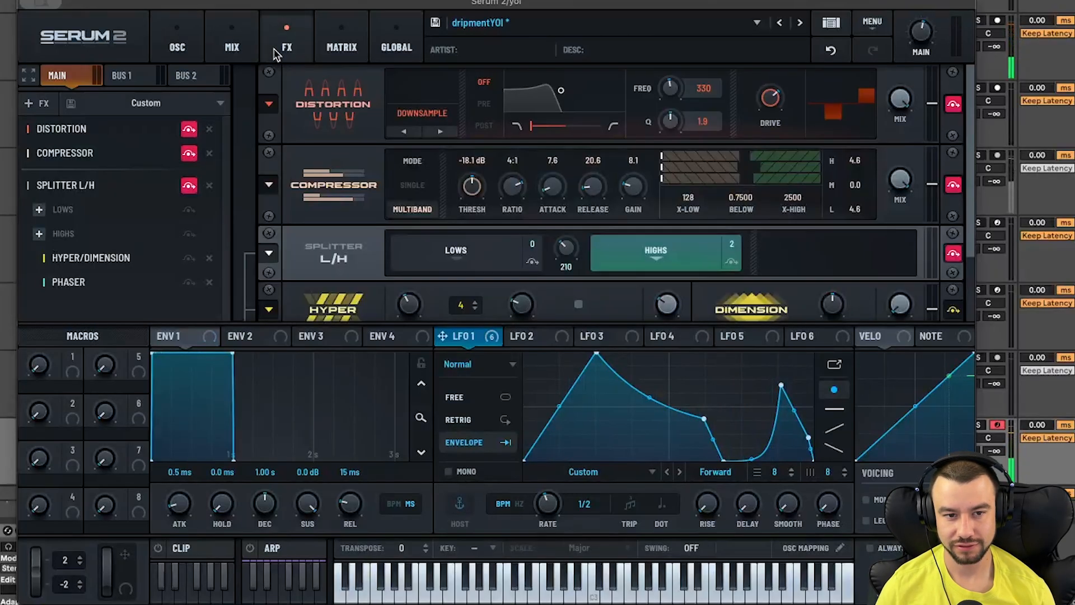
pyautogui.click(190, 132)
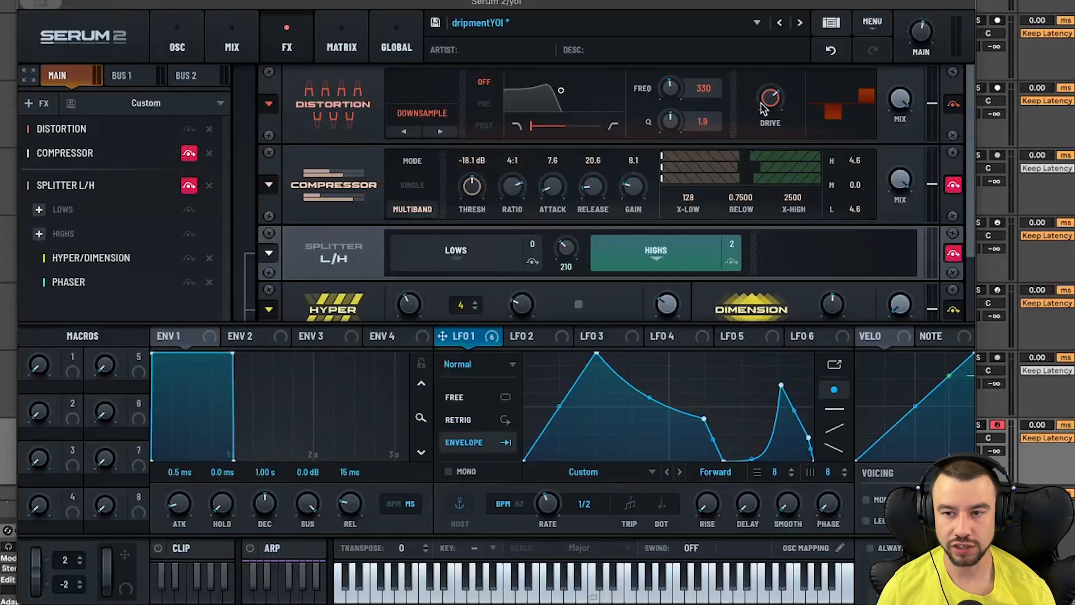
pyautogui.moveTo(763, 109)
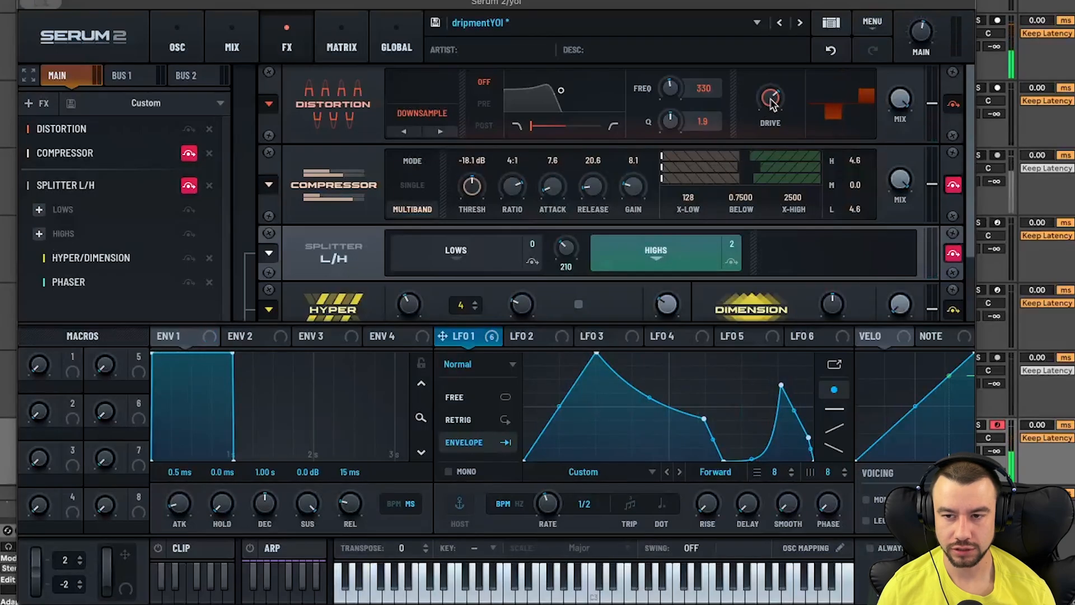
pyautogui.moveTo(769, 112)
pyautogui.mouseDown()
pyautogui.moveTo(765, 152)
pyautogui.moveTo(770, 100)
pyautogui.mouseUp()
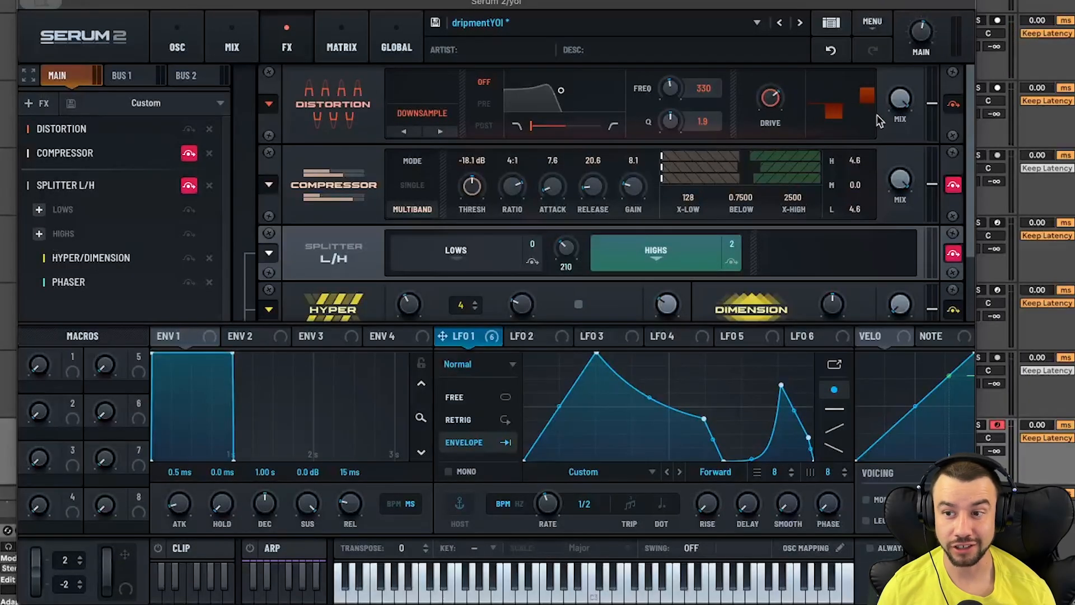
# - Re-enable the Compressor and Splitter L/H effects in Serum 2's FX chain
pyautogui.click(191, 157)
pyautogui.moveTo(643, 196)
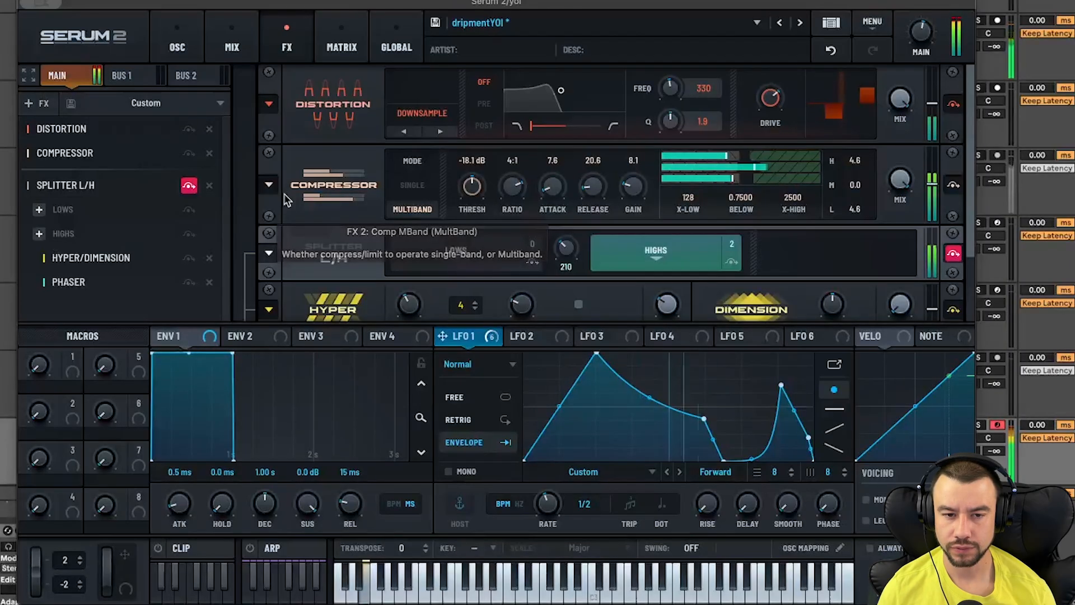
pyautogui.click(188, 186)
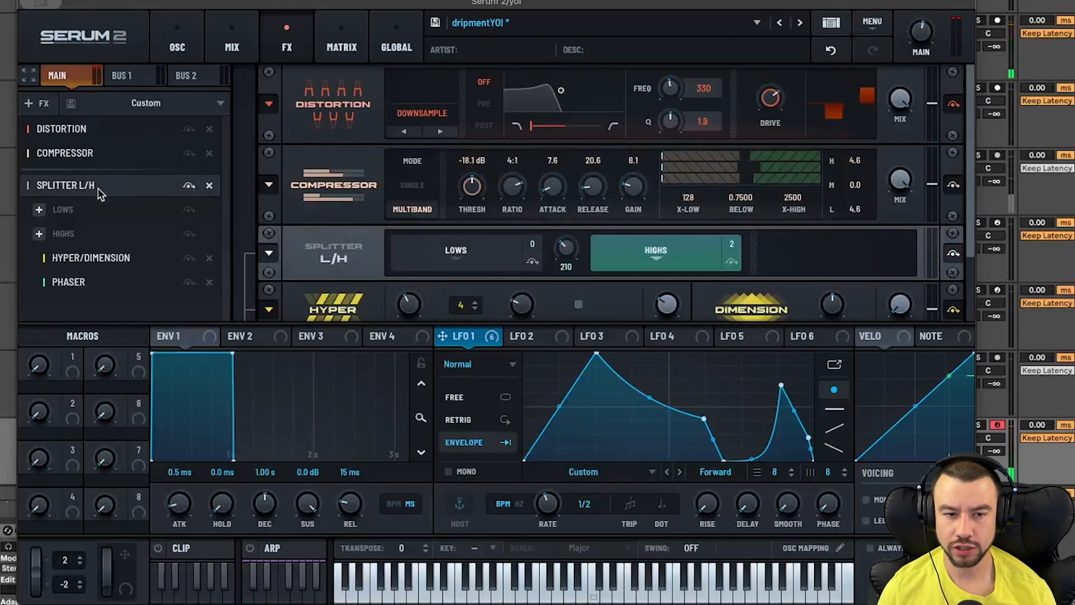
# - Inspect the Hyper/Dimension and Phaser effects in the FX chain, then return to the oscillator page
pyautogui.click(92, 261)
pyautogui.click(89, 285)
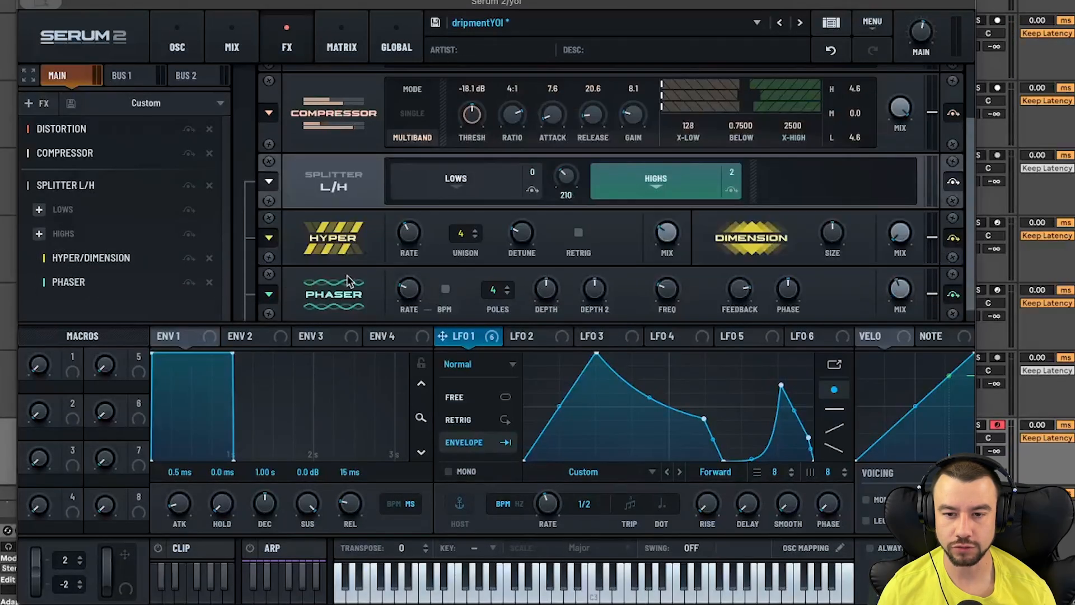
pyautogui.moveTo(673, 238)
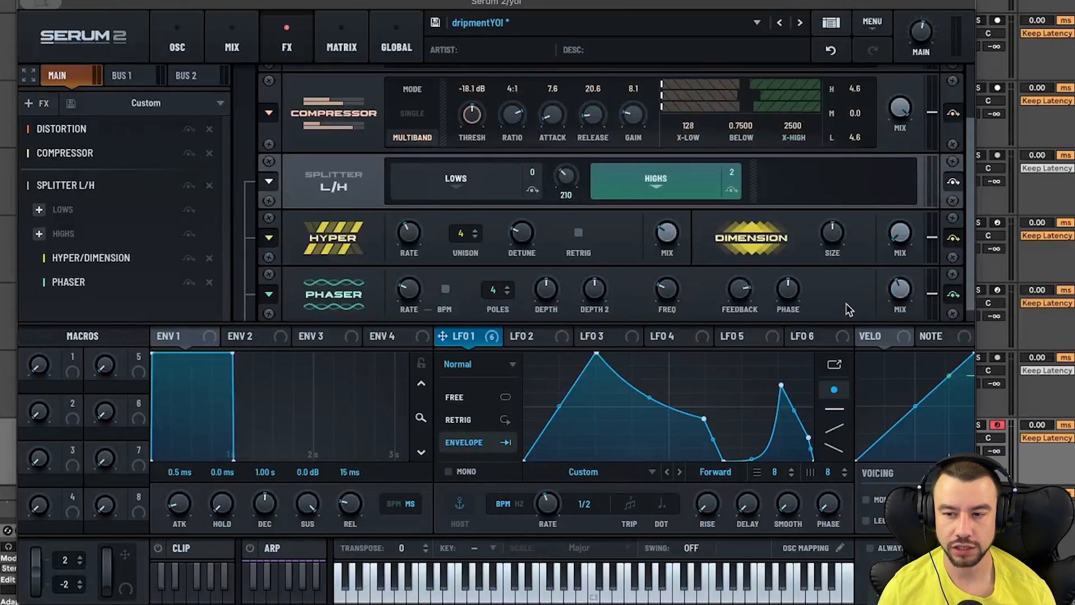
pyautogui.moveTo(907, 297)
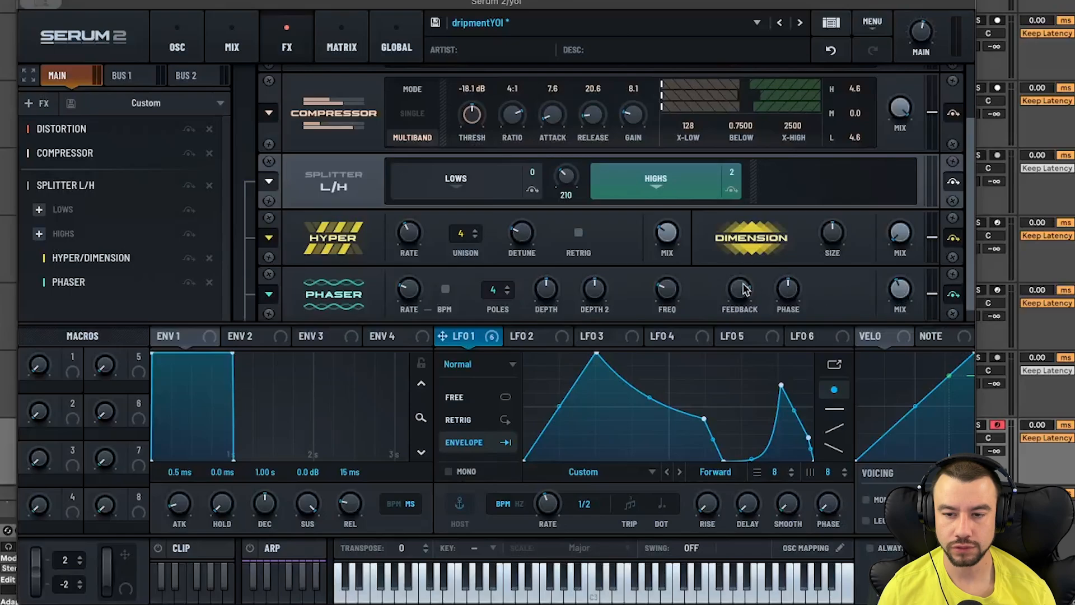
pyautogui.moveTo(670, 300)
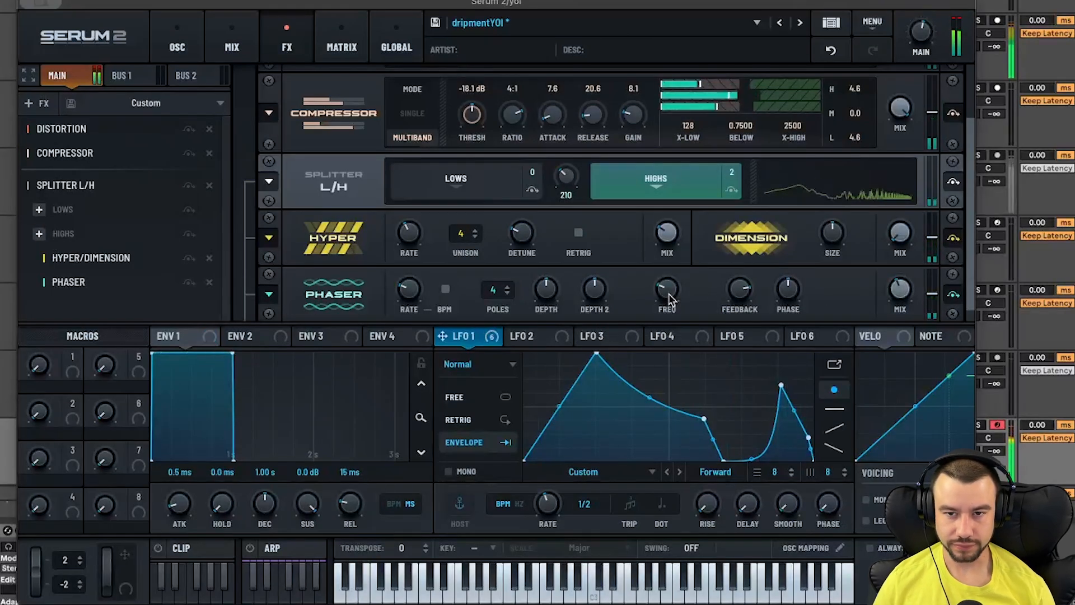
pyautogui.click(177, 47)
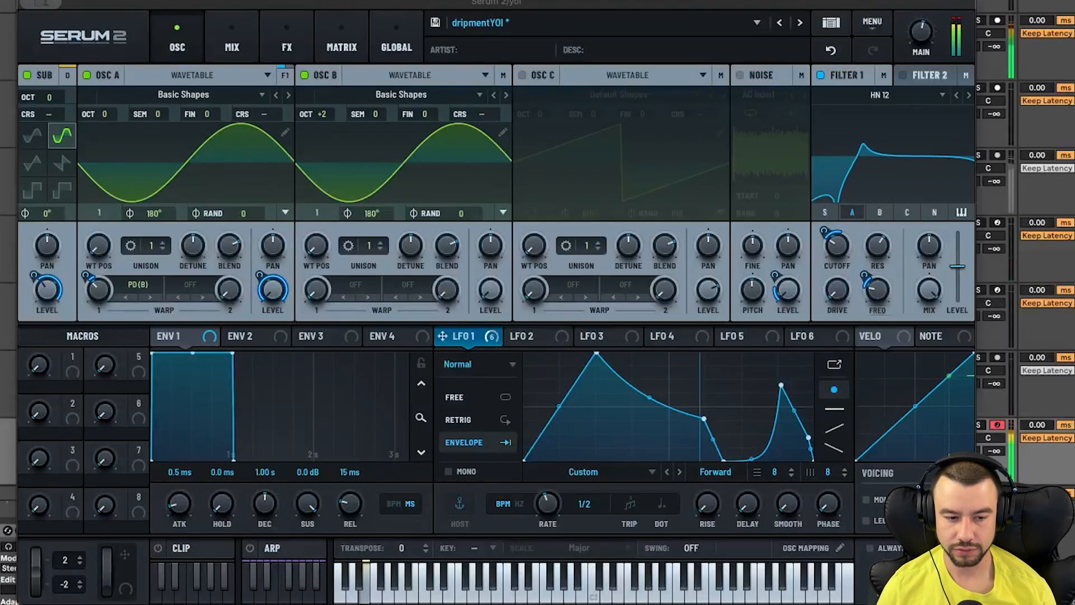
# - Close the Serum 2 window, re-enable the Reverb device on the yol track and audition the clip
pyautogui.moveTo(44, 3)
pyautogui.click(57, 32)
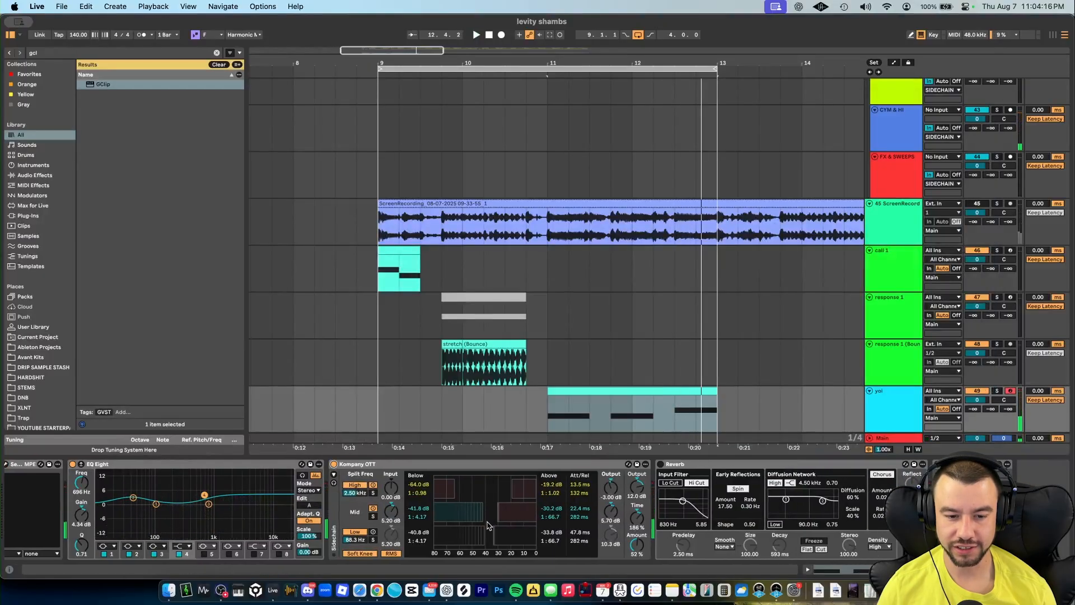
pyautogui.press('space')
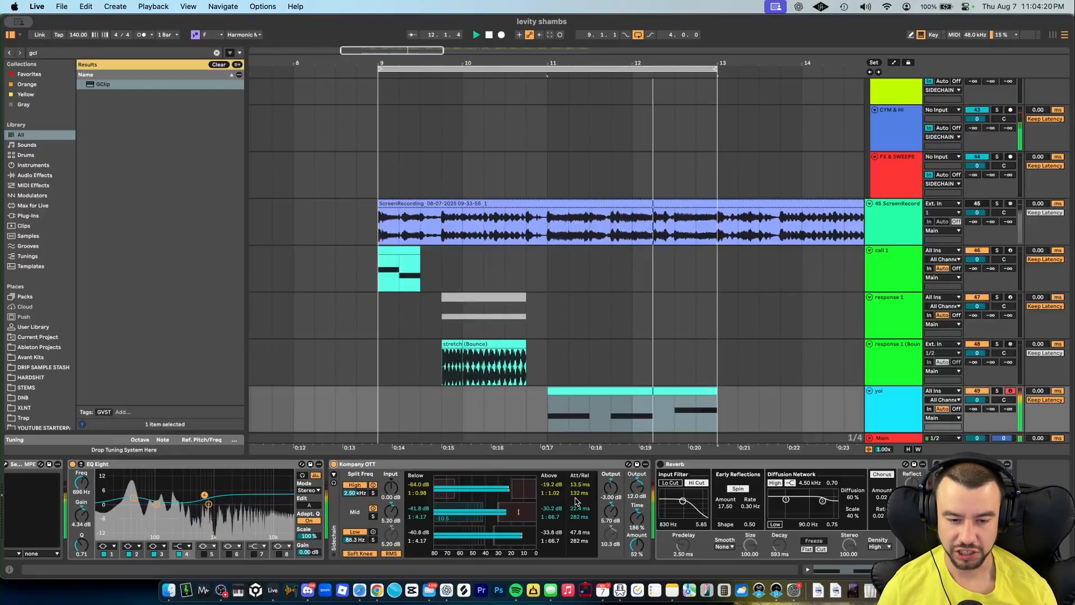
pyautogui.click(661, 464)
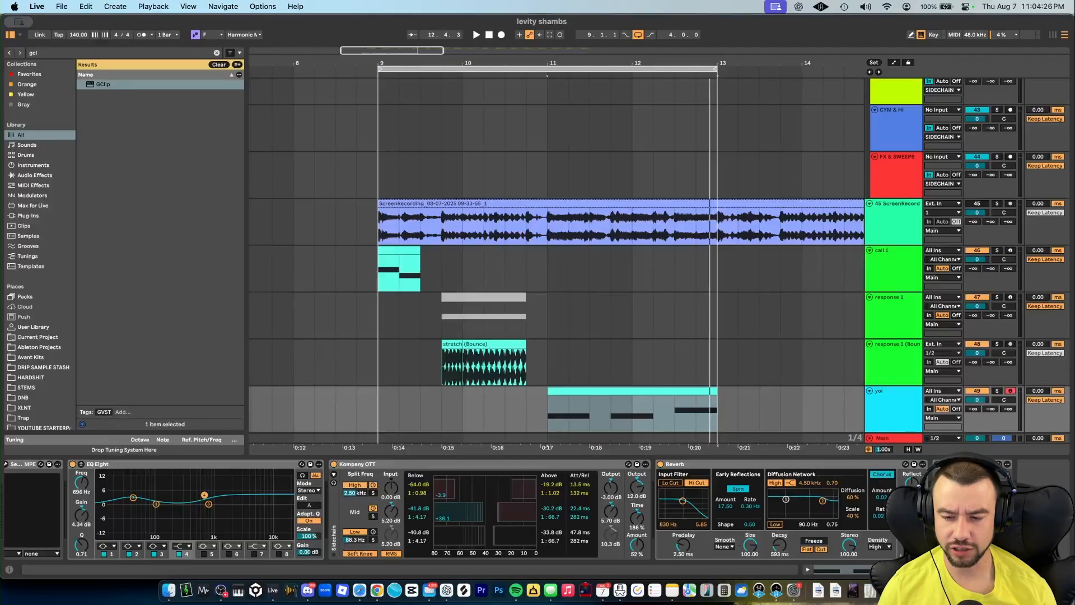
pyautogui.press('space')
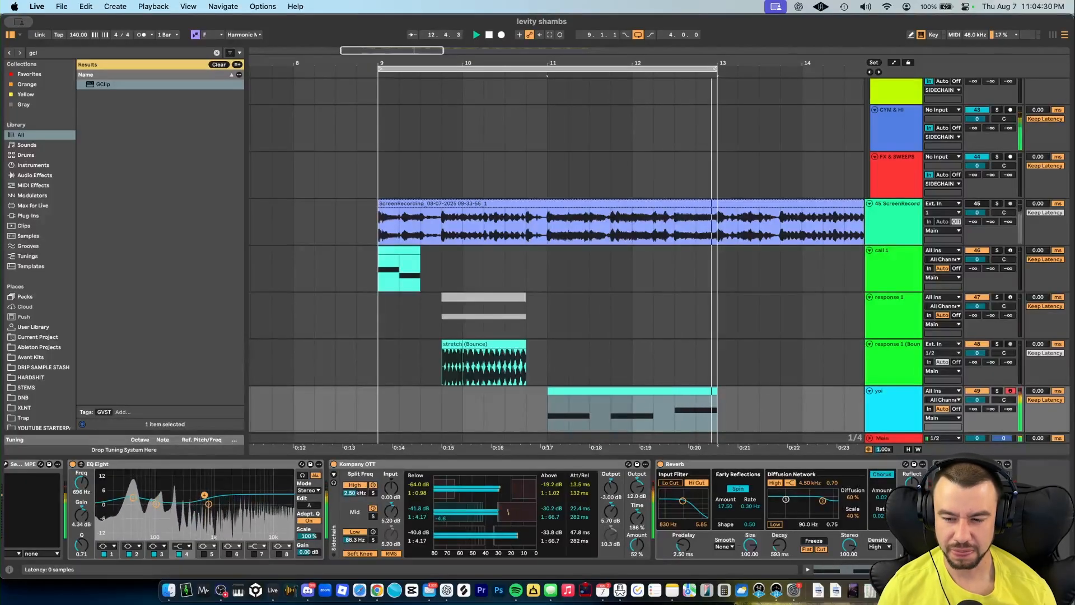
# - Scroll through the arrangement and set the insert mark at the start of bar 9
pyautogui.scroll(-5, 681, 314)
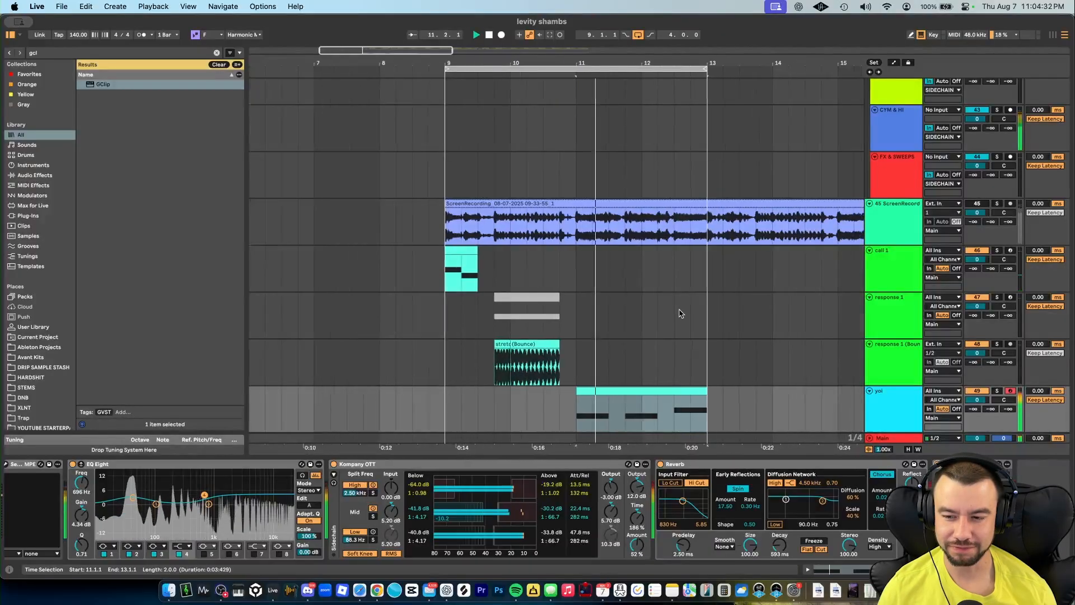
pyautogui.hscroll(2, 698, 372)
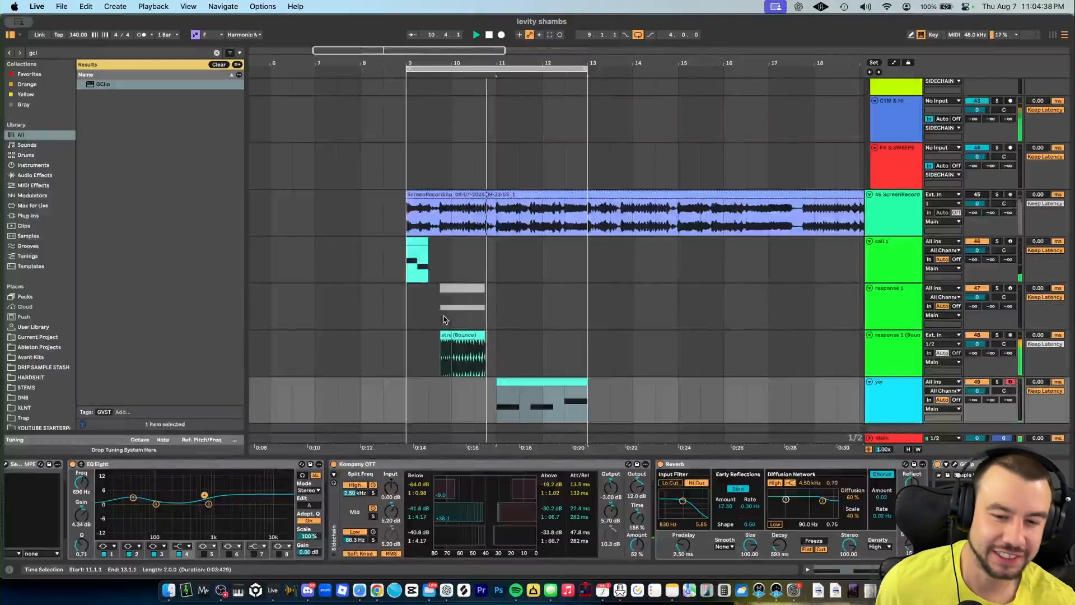
pyautogui.scroll(2, 445, 318)
pyautogui.scroll(3, 447, 316)
pyautogui.scroll(-3, 447, 317)
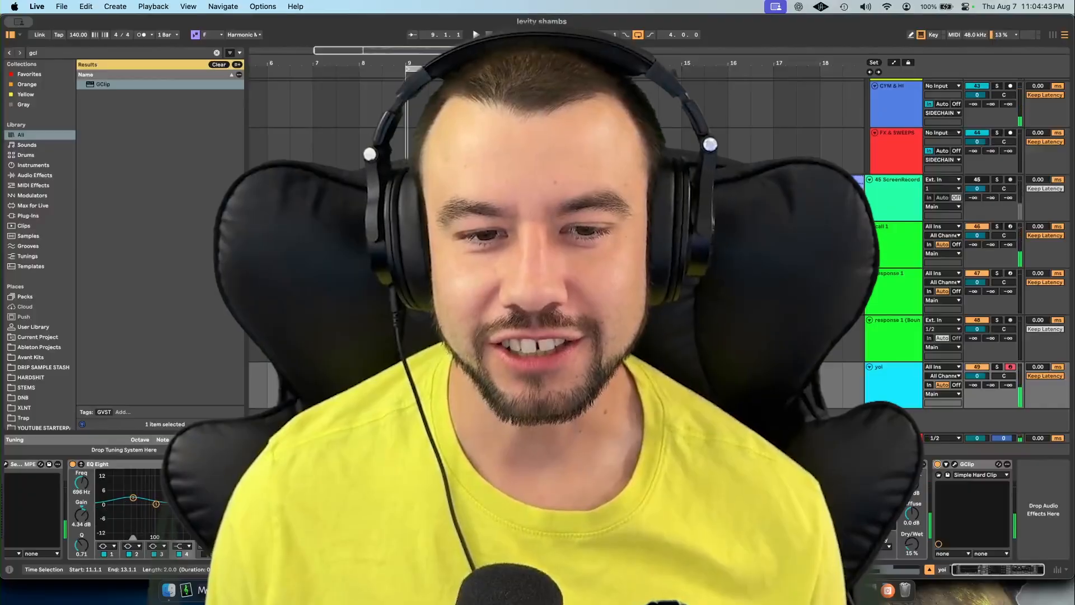
pyautogui.click(409, 296)
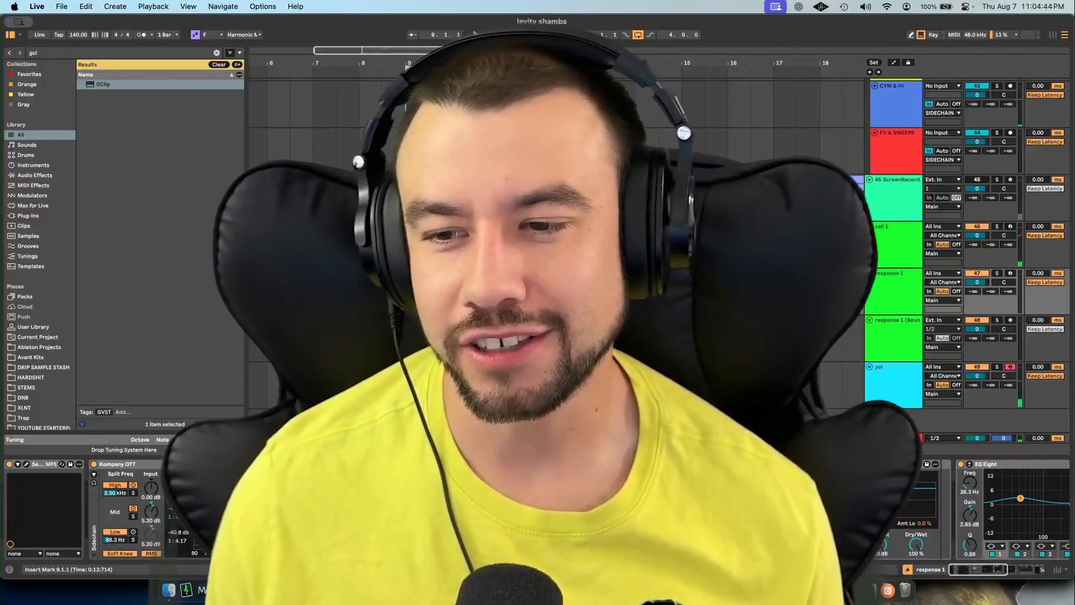